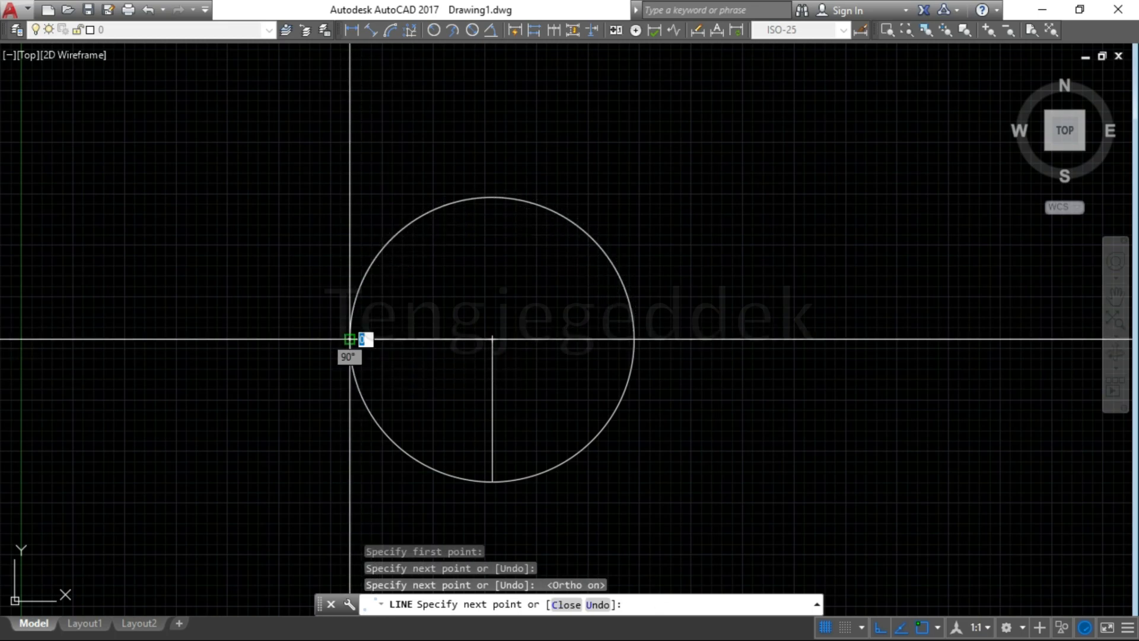
Trim the circle against the two radius lines, keeping only the lower-left quarter arc.
{"action": "key", "text": "Return"}
{"action": "type", "text": "tr"}
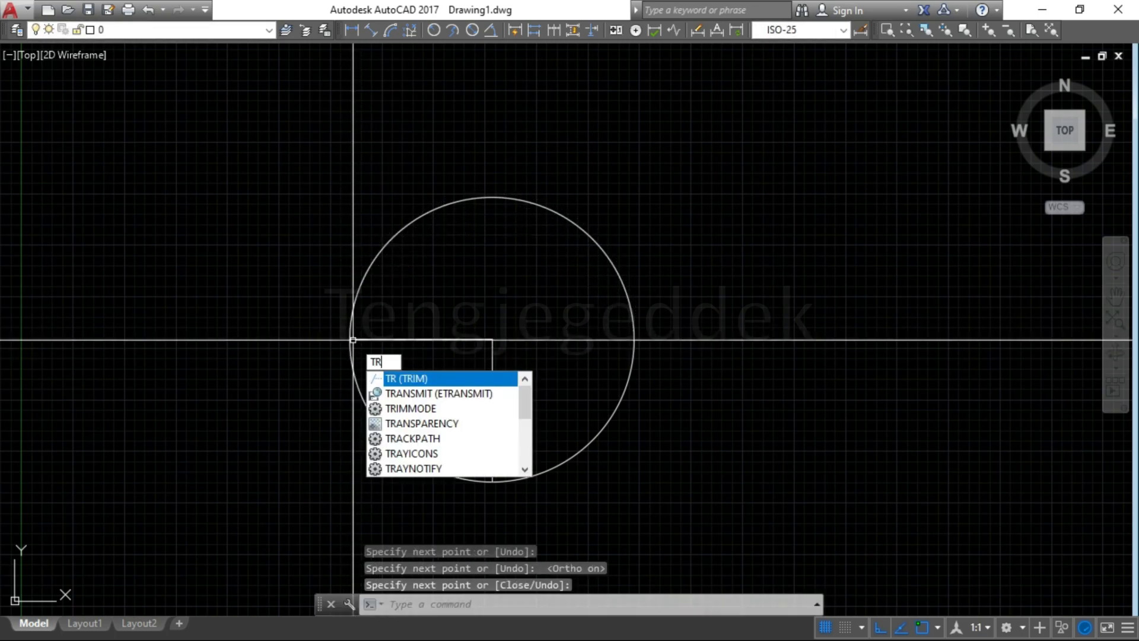
{"action": "key", "text": "Return"}
{"action": "key", "text": "Return"}
{"action": "left_click", "coordinate": [352, 314]}
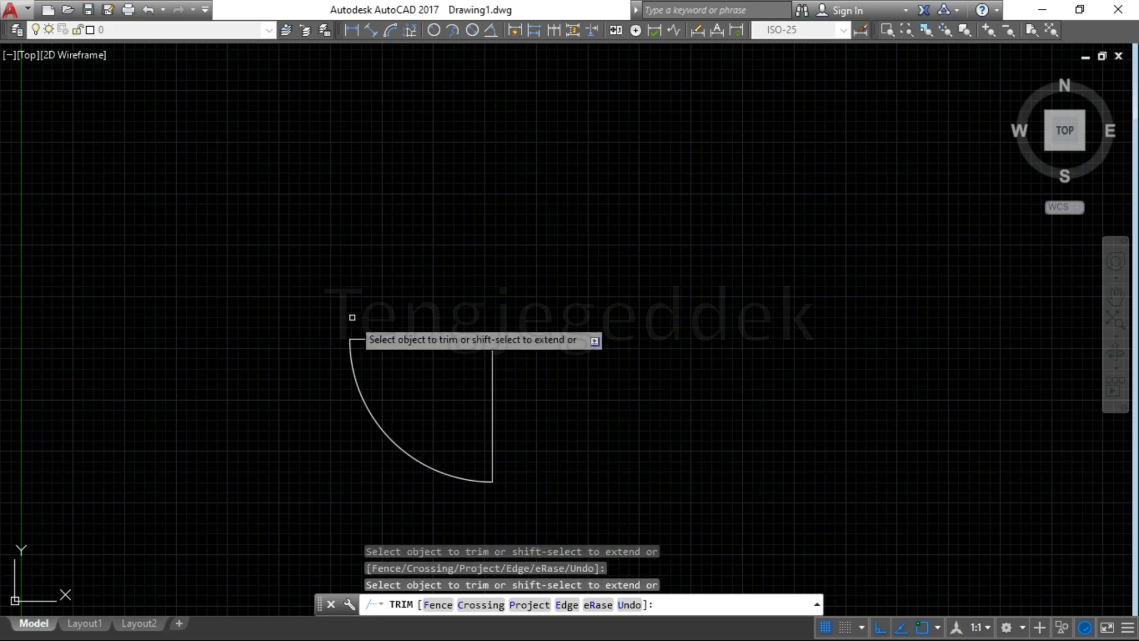
{"action": "scroll", "coordinate": [423, 473], "scroll_direction": "up", "scroll_amount": 4}
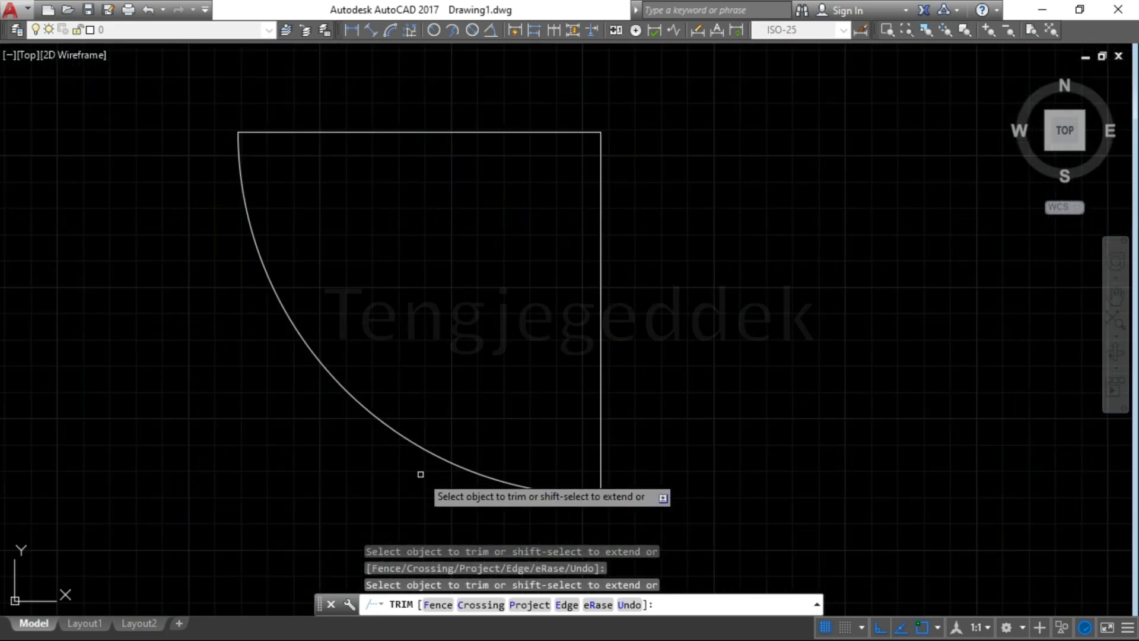
{"action": "key", "text": "Escape"}
{"action": "key", "text": "Escape"}
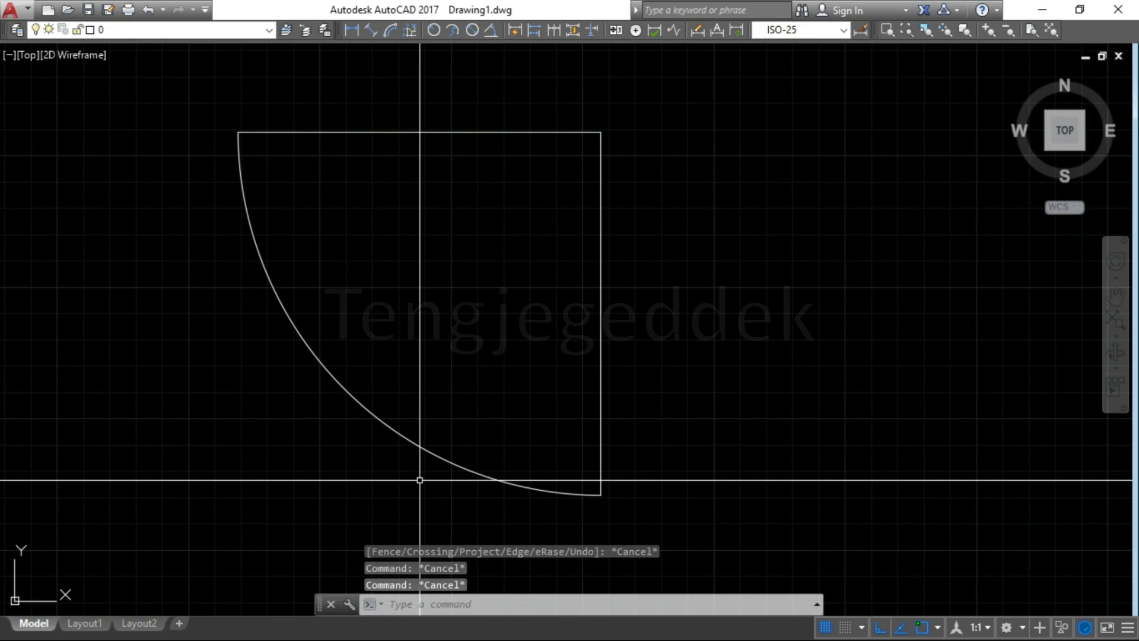
Offset the quarter arc inward by 5 units.
{"action": "type", "text": "o"}
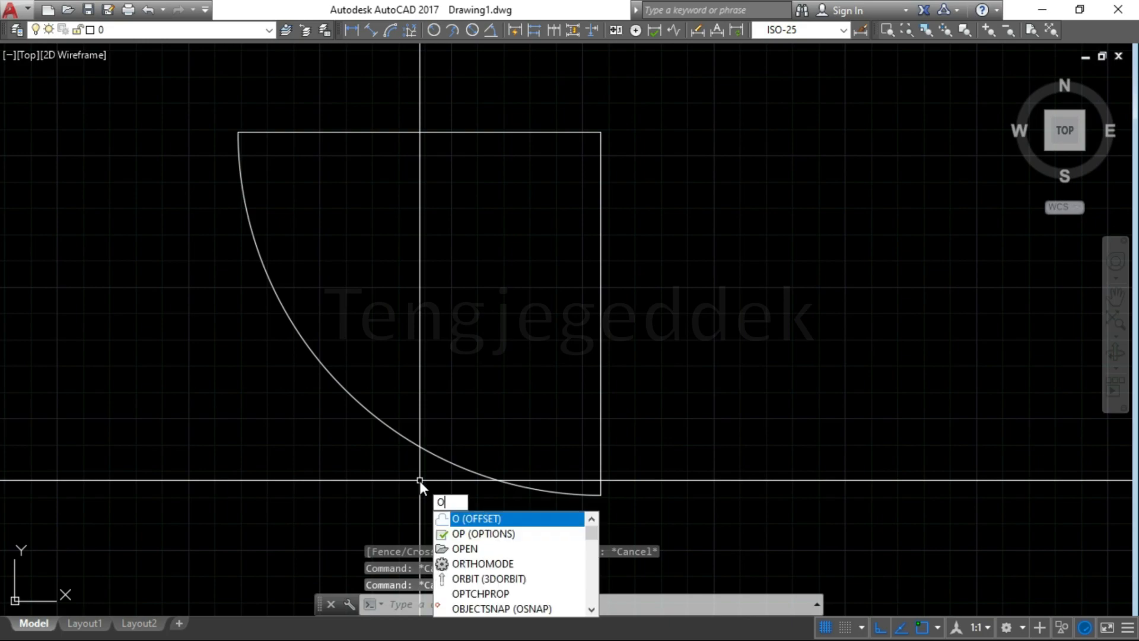
{"action": "key", "text": "Return"}
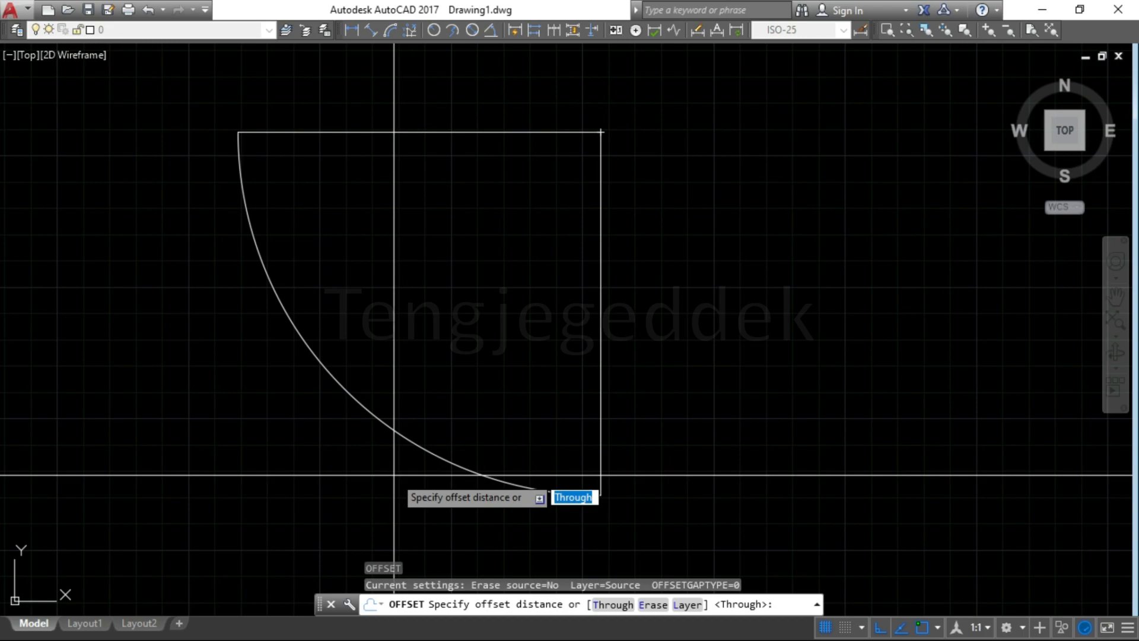
{"action": "type", "text": "5"}
{"action": "key", "text": "Return"}
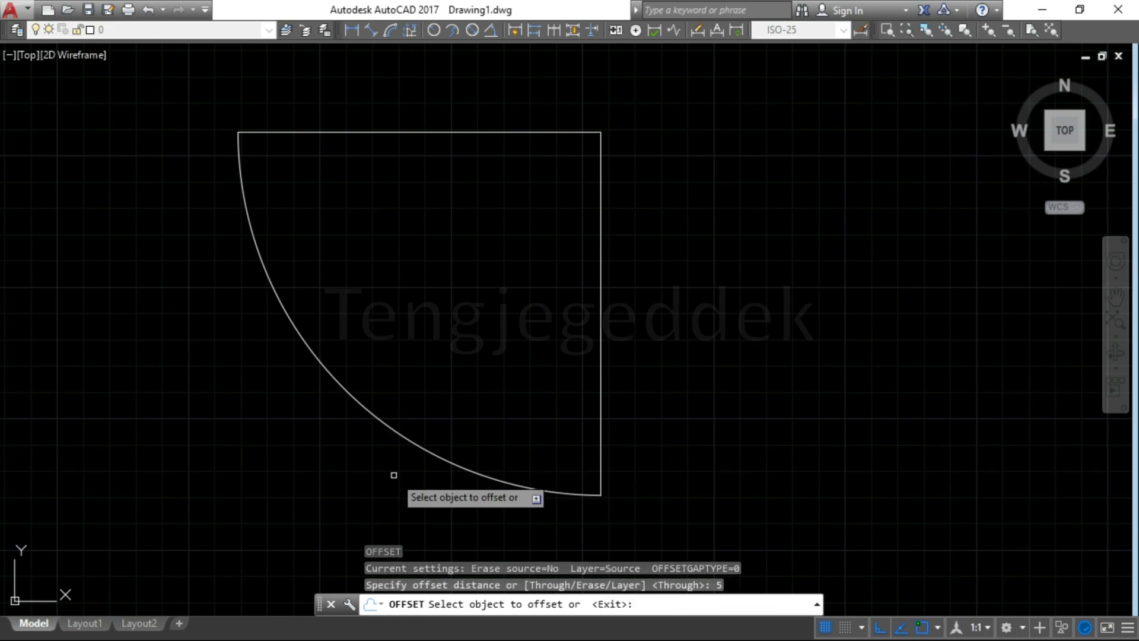
{"action": "left_click", "coordinate": [414, 444]}
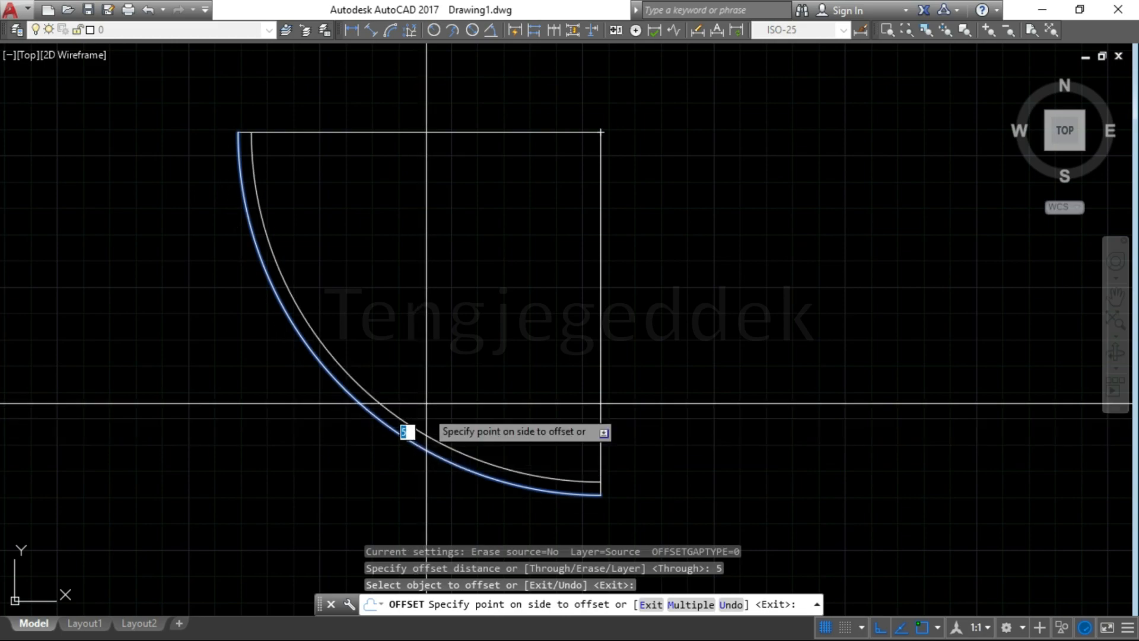
{"action": "left_click", "coordinate": [369, 401]}
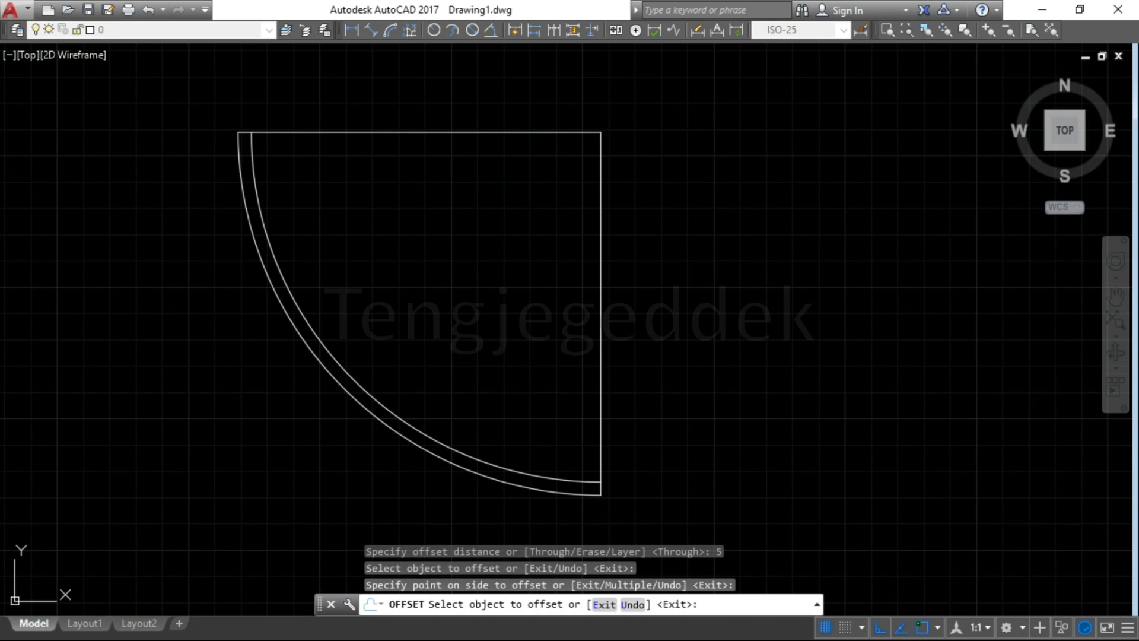
{"action": "key", "text": "Escape"}
{"action": "key", "text": "Escape"}
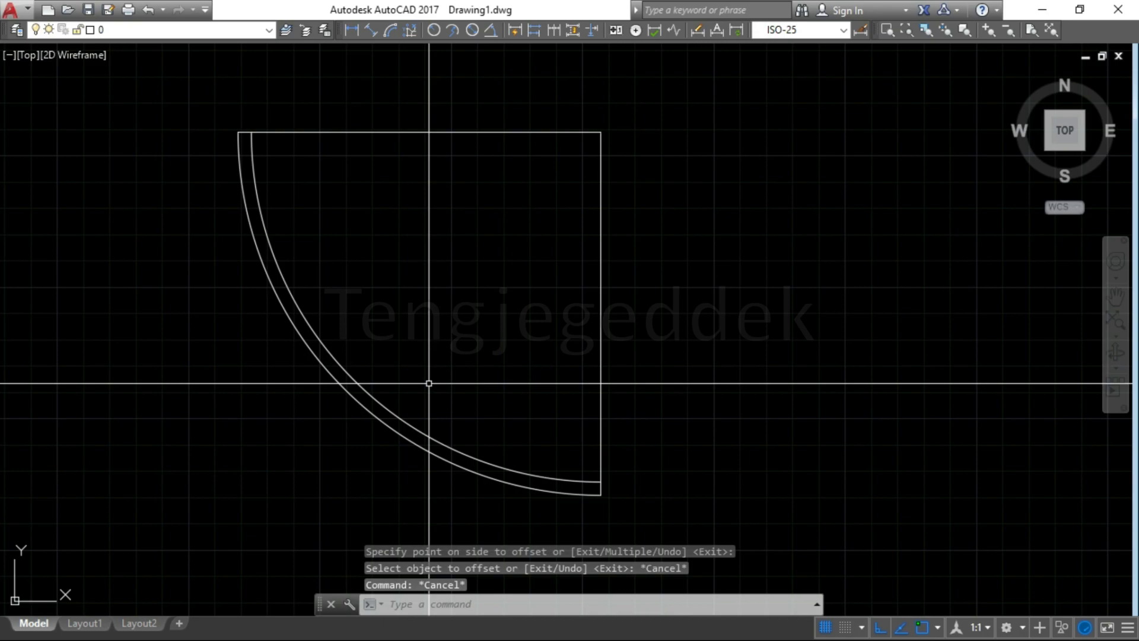
Offset the inner arc inward by 14 units, and offset the resulting arc inward by another 14 units.
{"action": "key", "text": "Return"}
{"action": "type", "text": "14"}
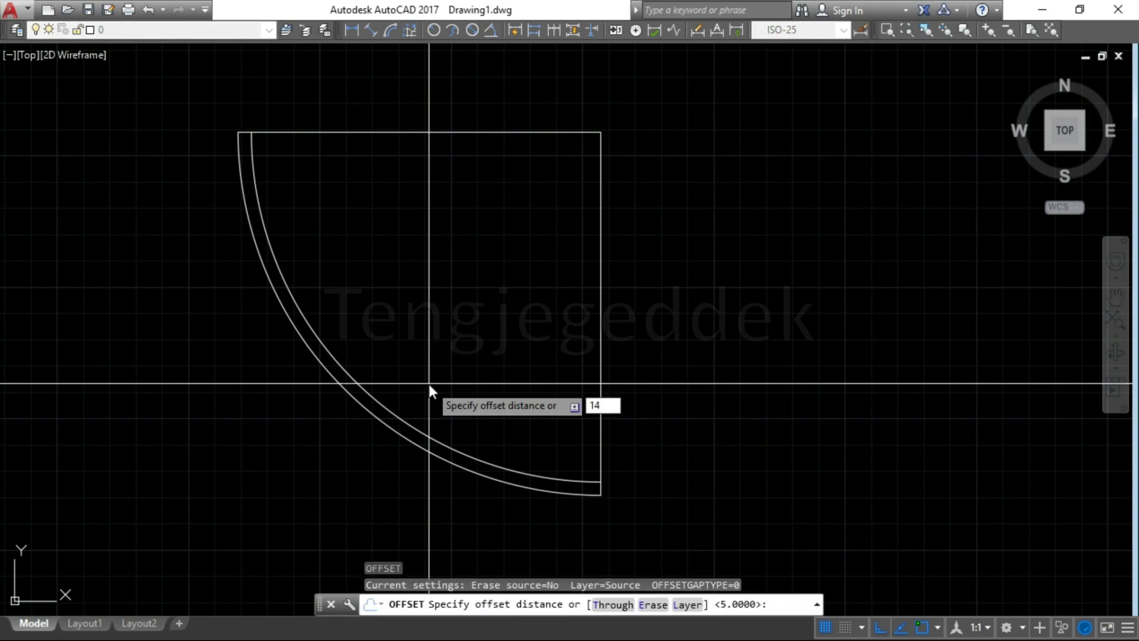
{"action": "key", "text": "Return"}
{"action": "left_click", "coordinate": [419, 432]}
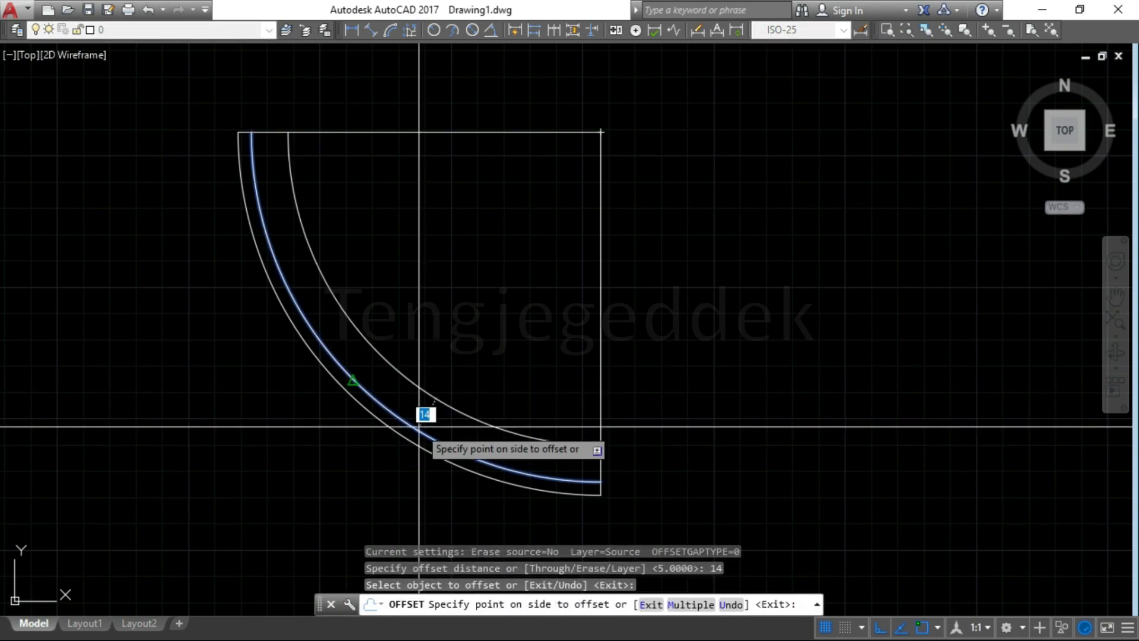
{"action": "left_click", "coordinate": [458, 342]}
{"action": "left_click", "coordinate": [379, 353]}
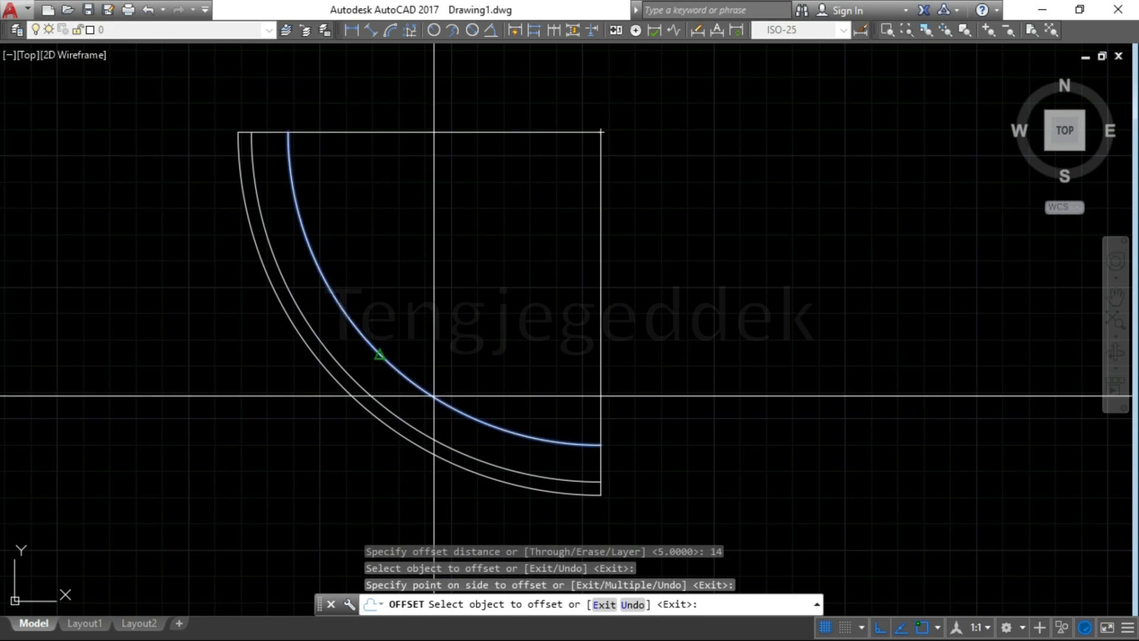
{"action": "left_click", "coordinate": [468, 305]}
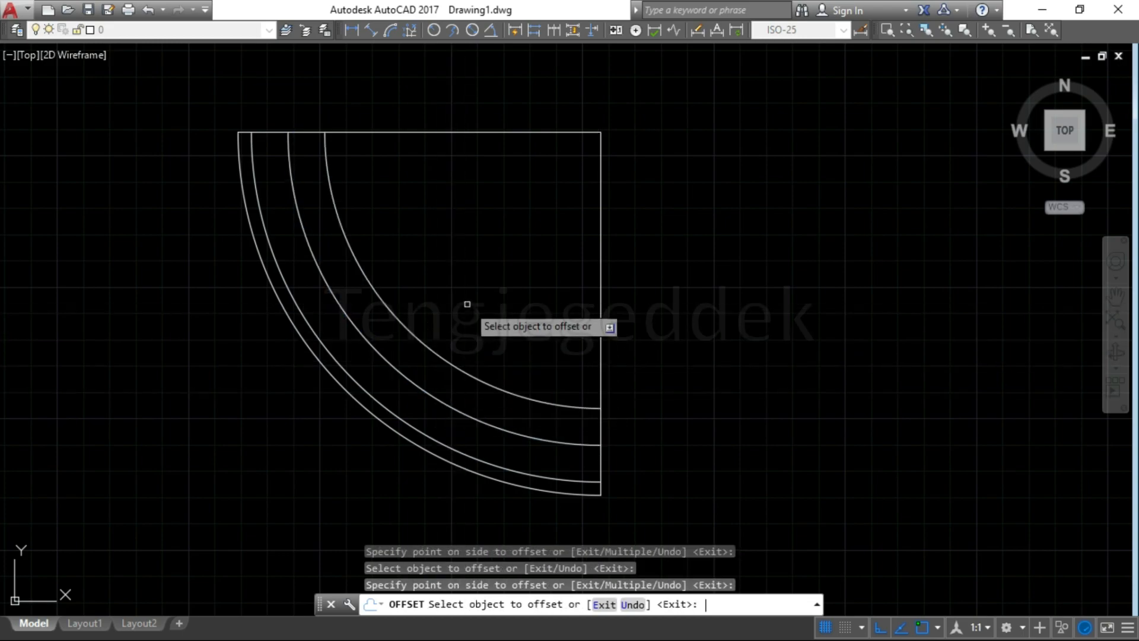
{"action": "key", "text": "Return"}
Offset the innermost arc inward by 5 units.
{"action": "key", "text": "Return"}
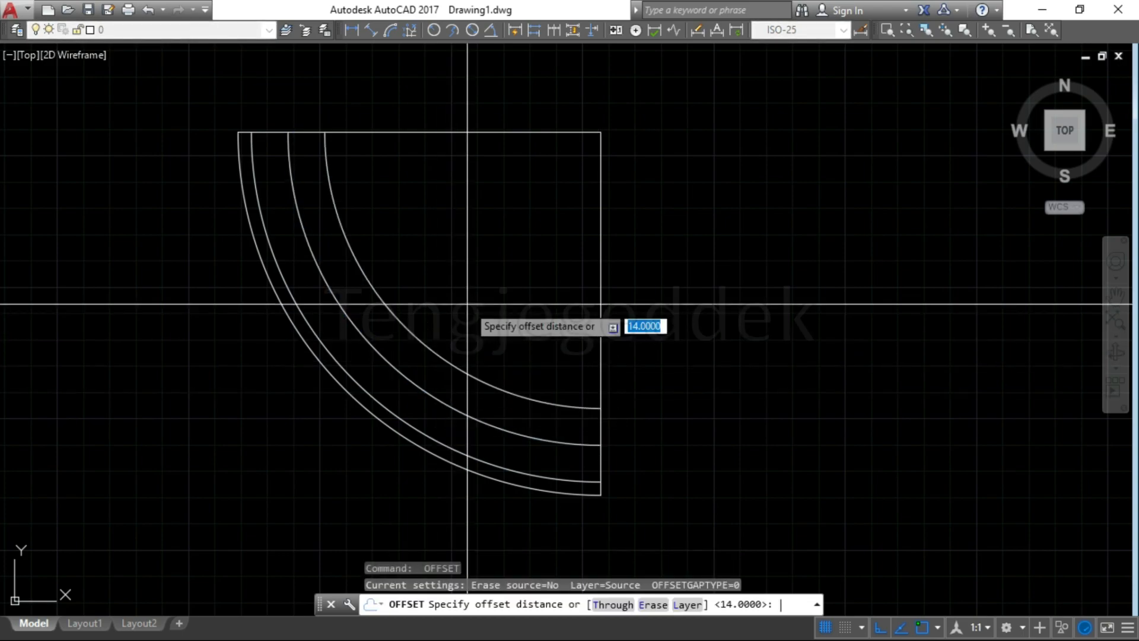
{"action": "type", "text": "5"}
{"action": "key", "text": "Return"}
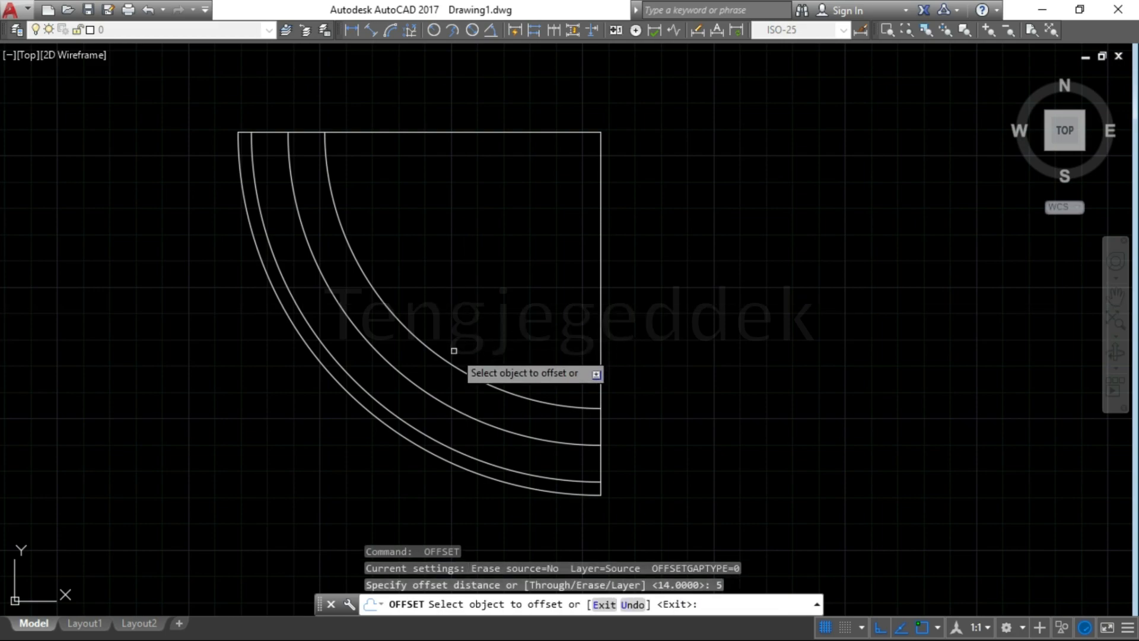
{"action": "left_click", "coordinate": [453, 351]}
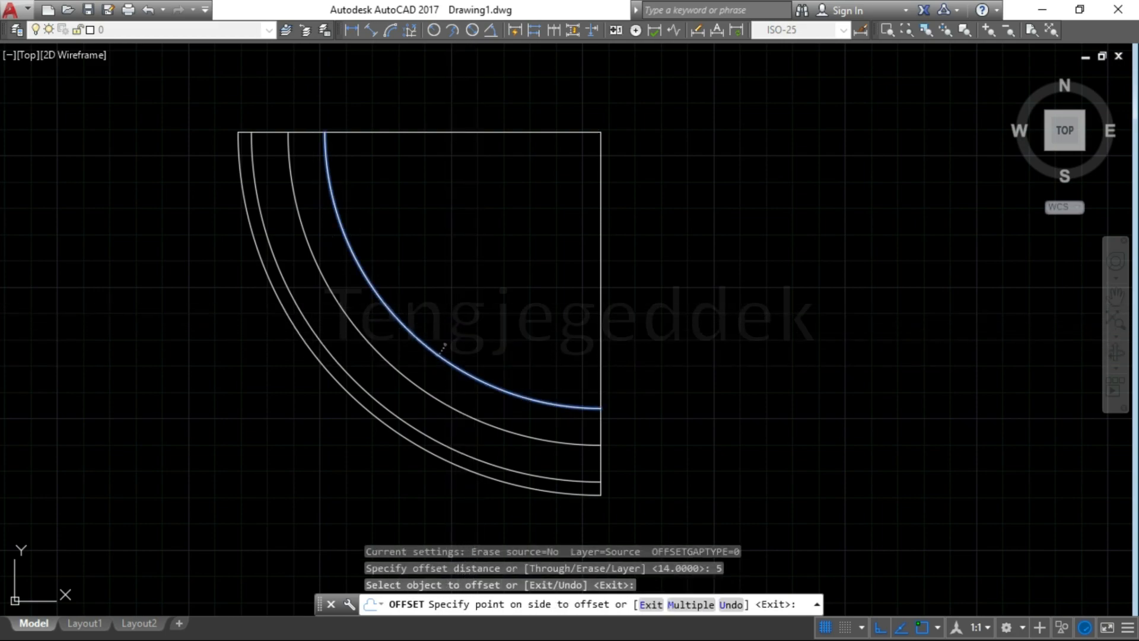
{"action": "left_click", "coordinate": [475, 305]}
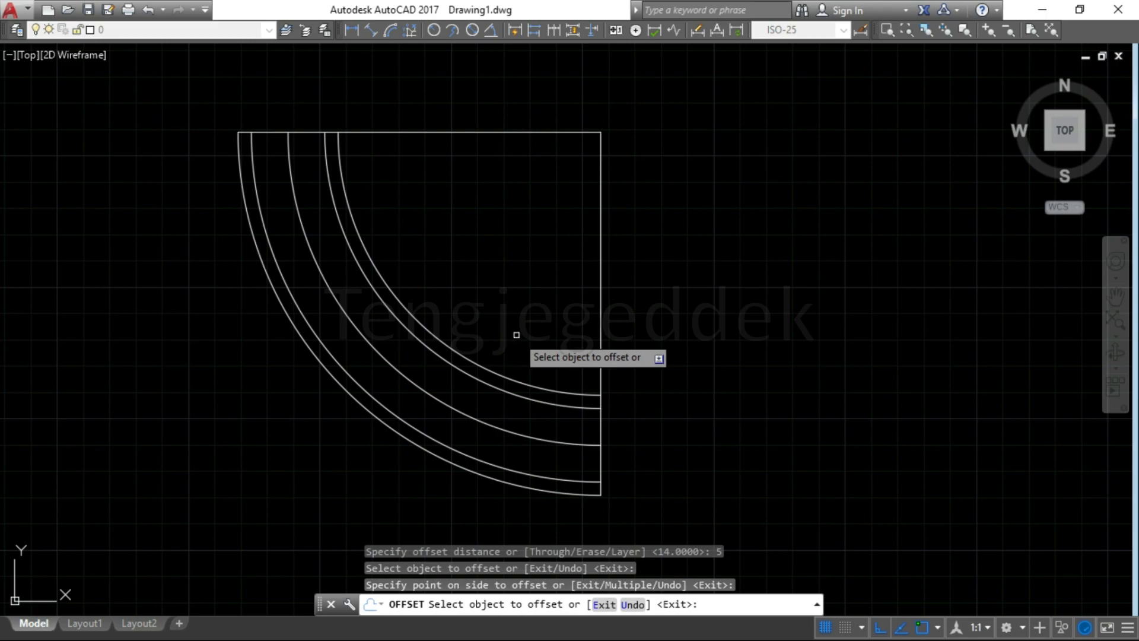
{"action": "key", "text": "Escape"}
{"action": "key", "text": "Escape"}
{"action": "key", "text": "Escape"}
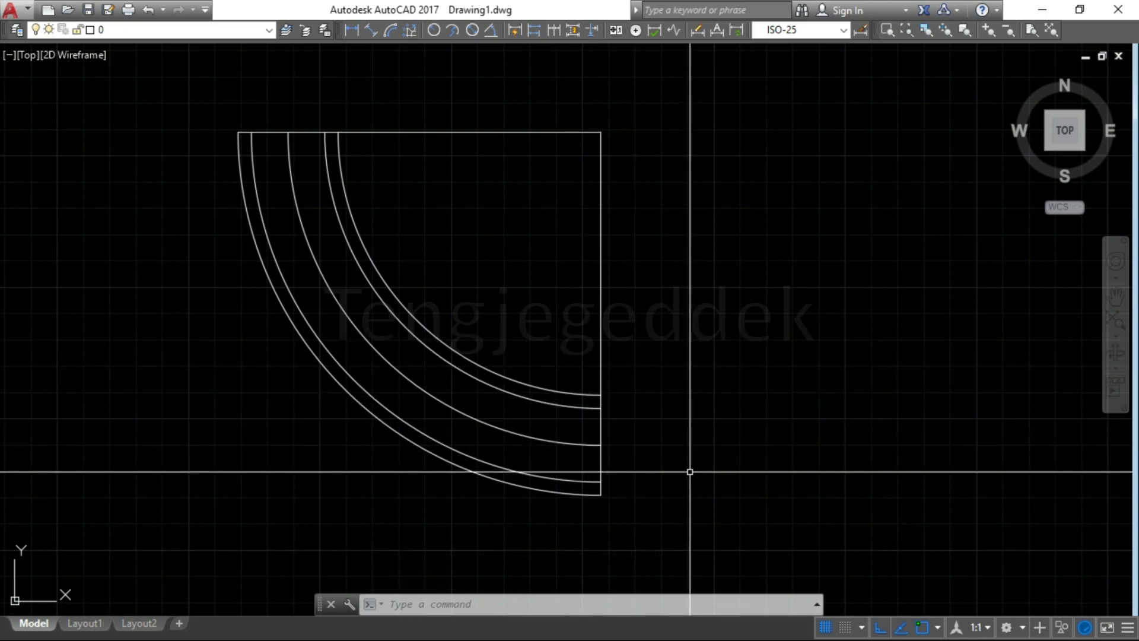
Draw a 5 by 43.55 rectangle up and to the right from the lower end of the vertical radius line.
{"action": "type", "text": "c"}
{"action": "key", "text": "Return"}
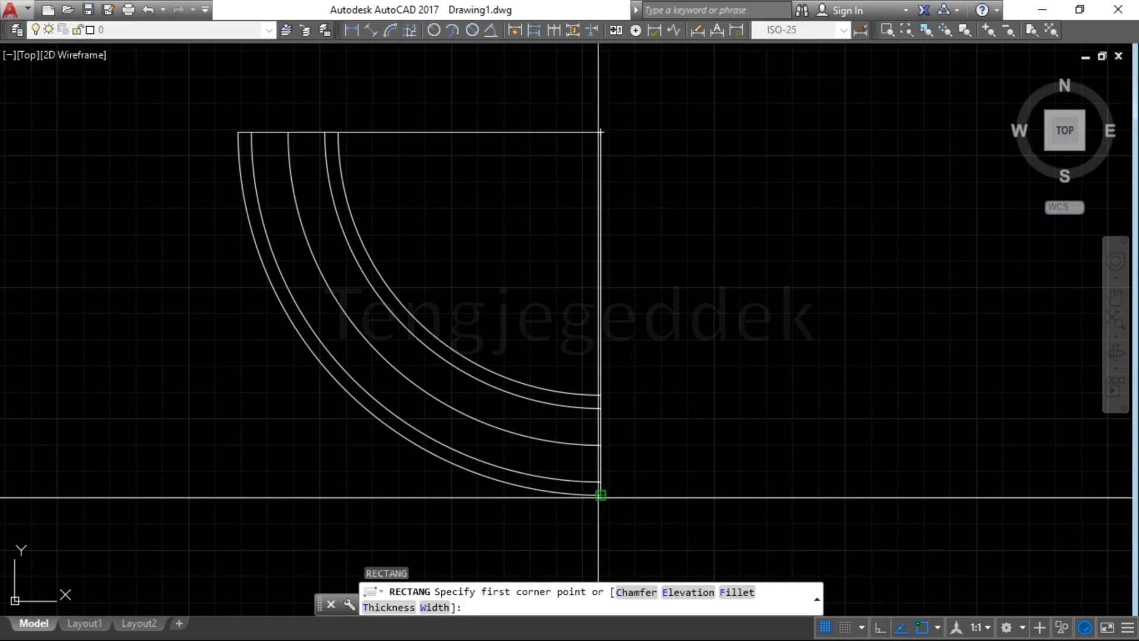
{"action": "left_click", "coordinate": [601, 494]}
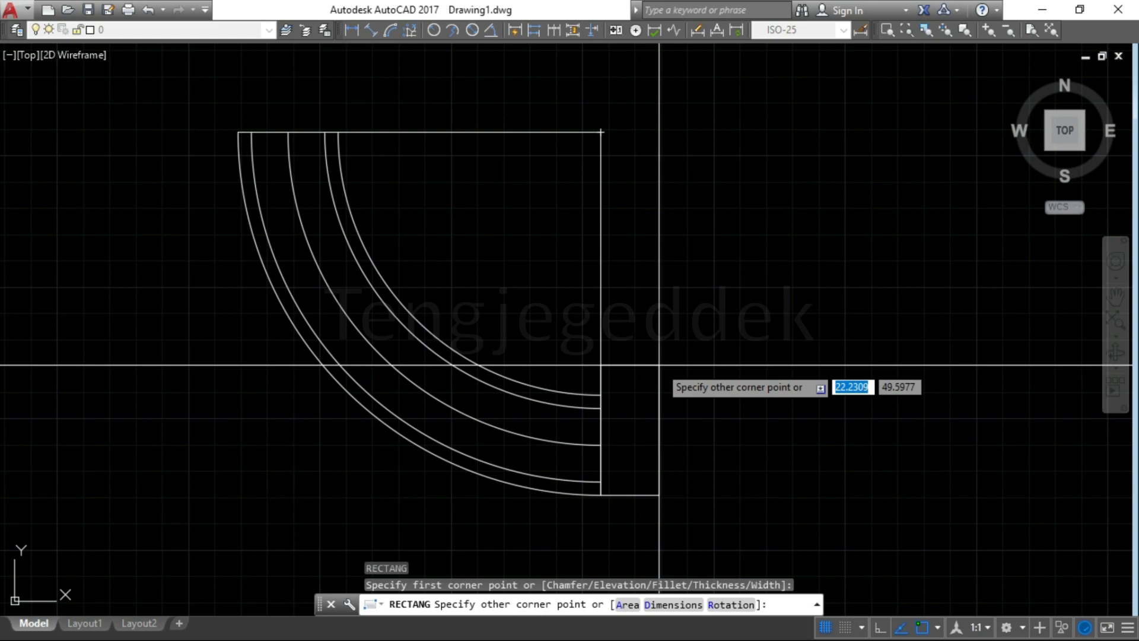
{"action": "key", "text": "Tab"}
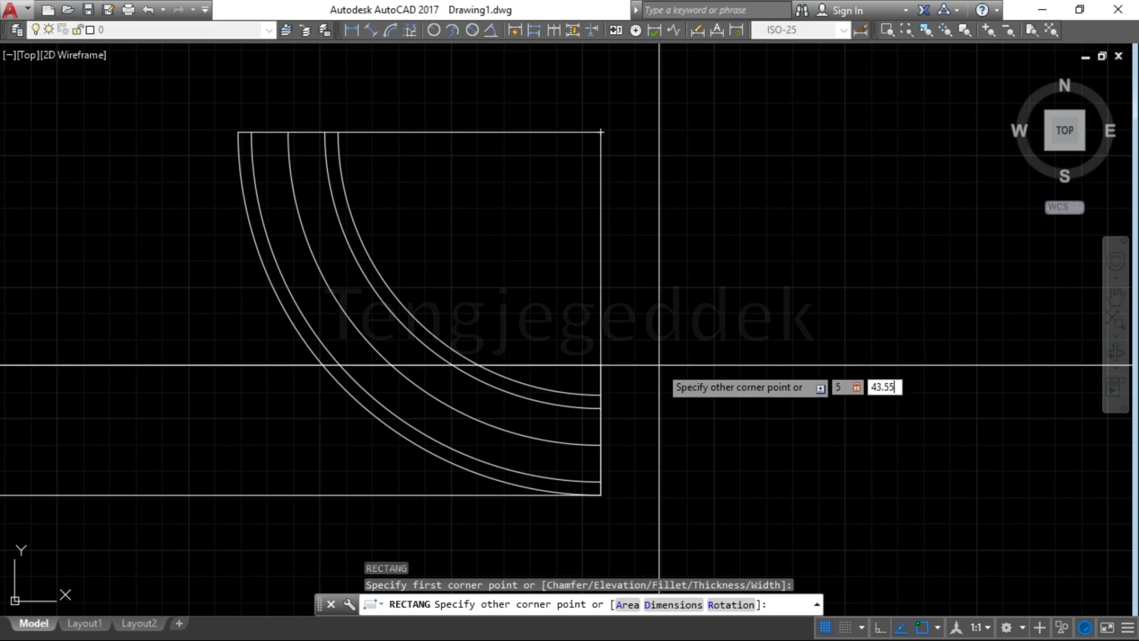
{"action": "key", "text": "Return"}
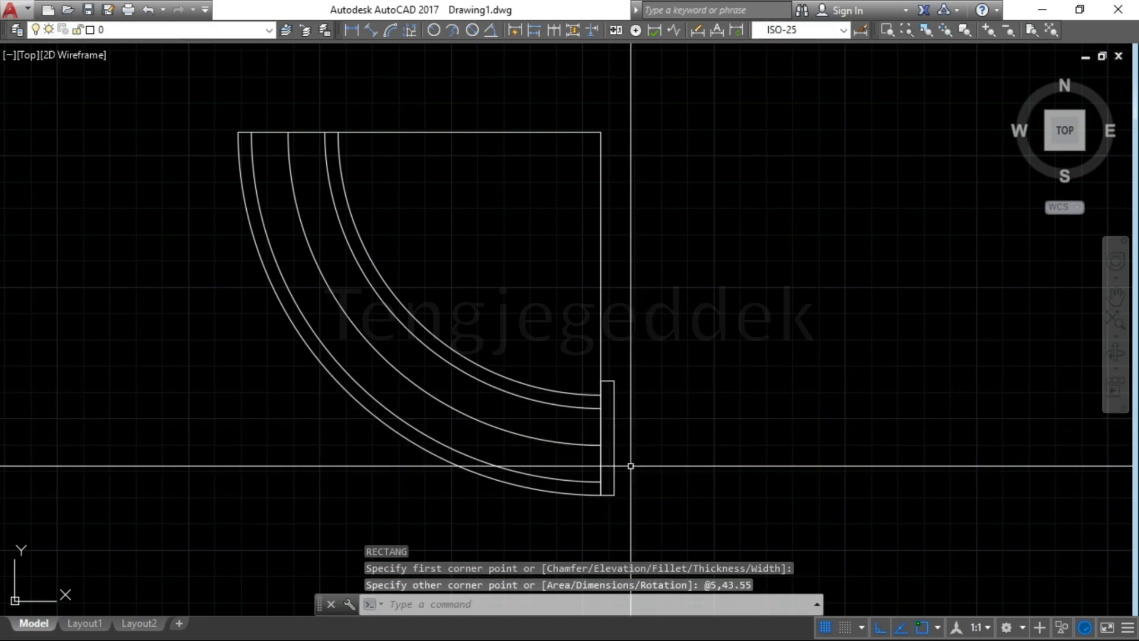
Copy the rectangle twice to the right, placing the copies edge to edge at 5 and 10 units.
{"action": "type", "text": "CO"}
{"action": "key", "text": "Return"}
{"action": "left_click", "coordinate": [616, 480]}
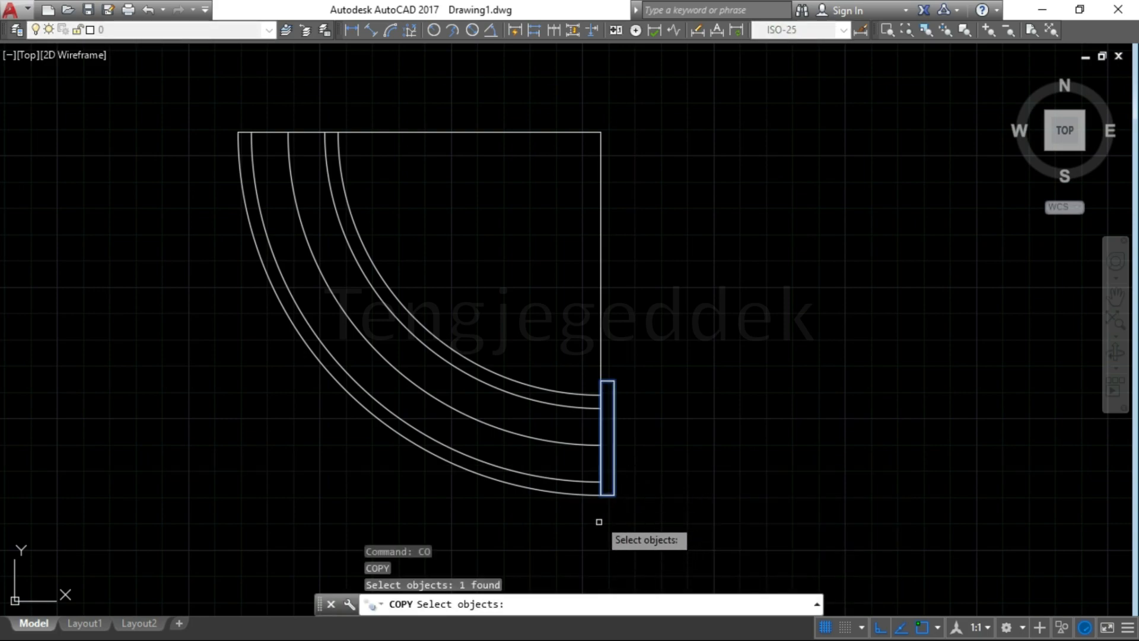
{"action": "key", "text": "Return"}
{"action": "left_click", "coordinate": [601, 494]}
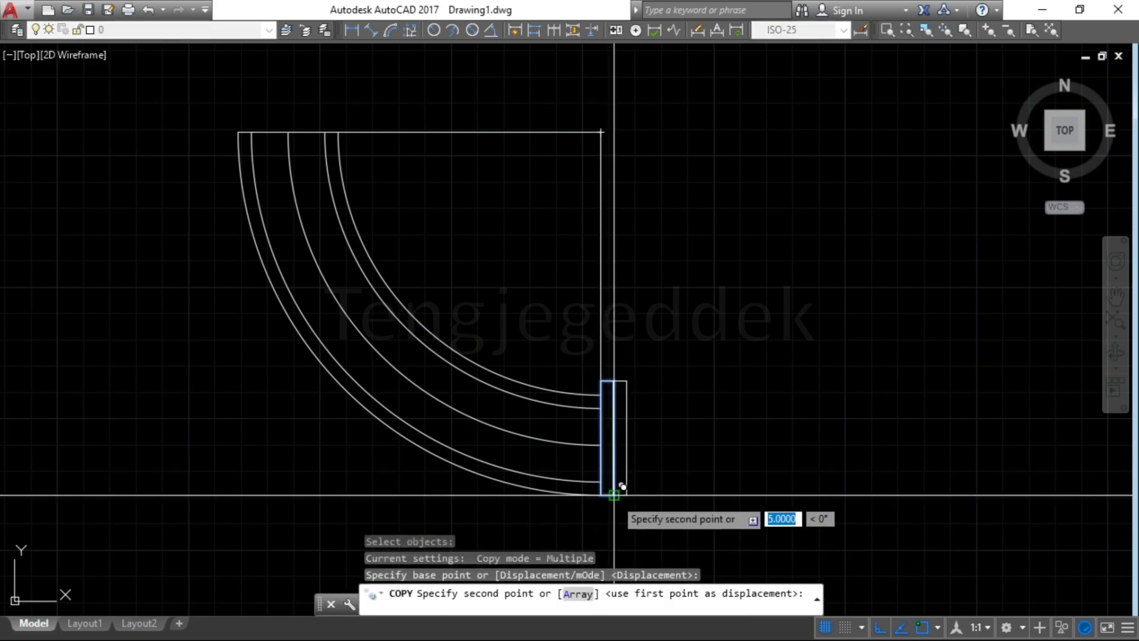
{"action": "left_click", "coordinate": [614, 495]}
{"action": "left_click", "coordinate": [627, 494]}
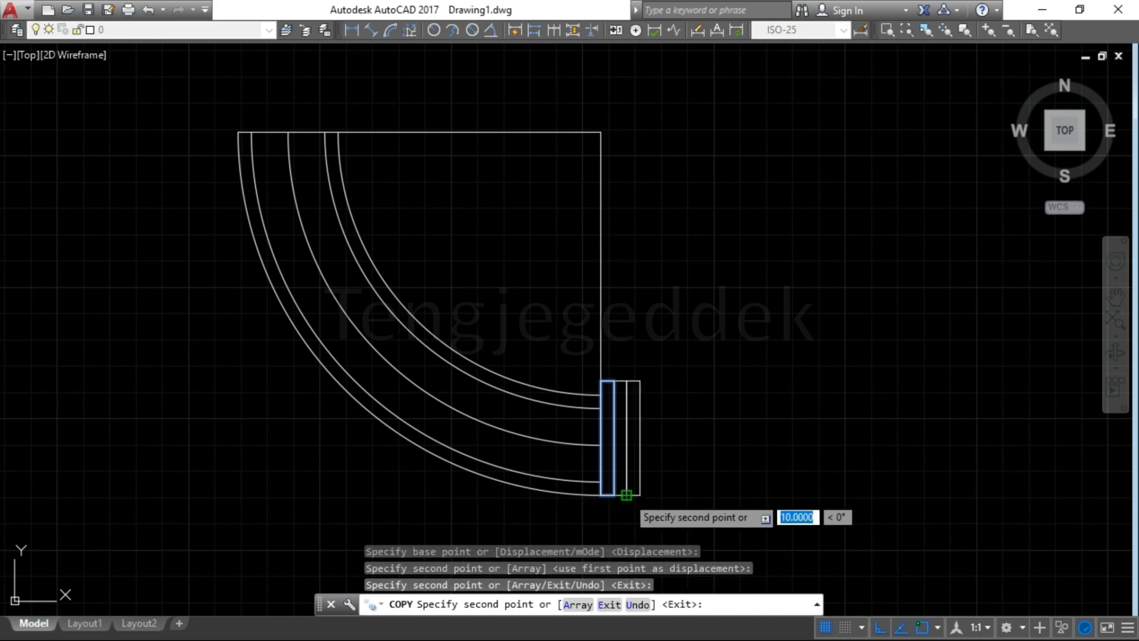
{"action": "key", "text": "Return"}
Stretch the middle rectangle outward by 5 units at both its bottom and top edges.
{"action": "left_click", "coordinate": [621, 494]}
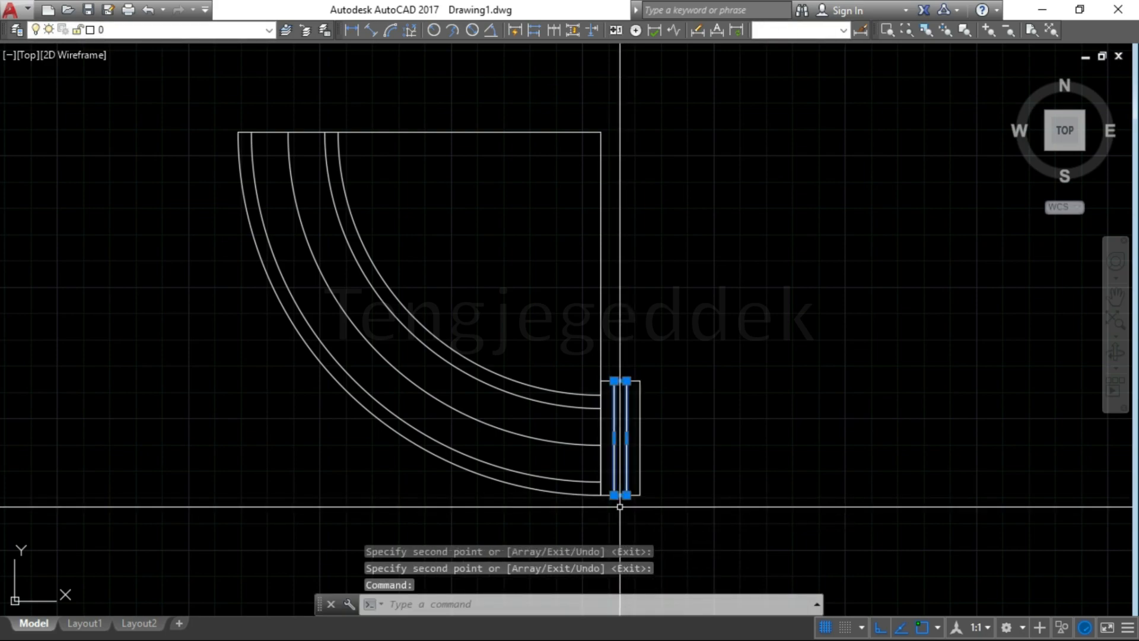
{"action": "left_click", "coordinate": [621, 494]}
{"action": "type", "text": "5"}
{"action": "key", "text": "Return"}
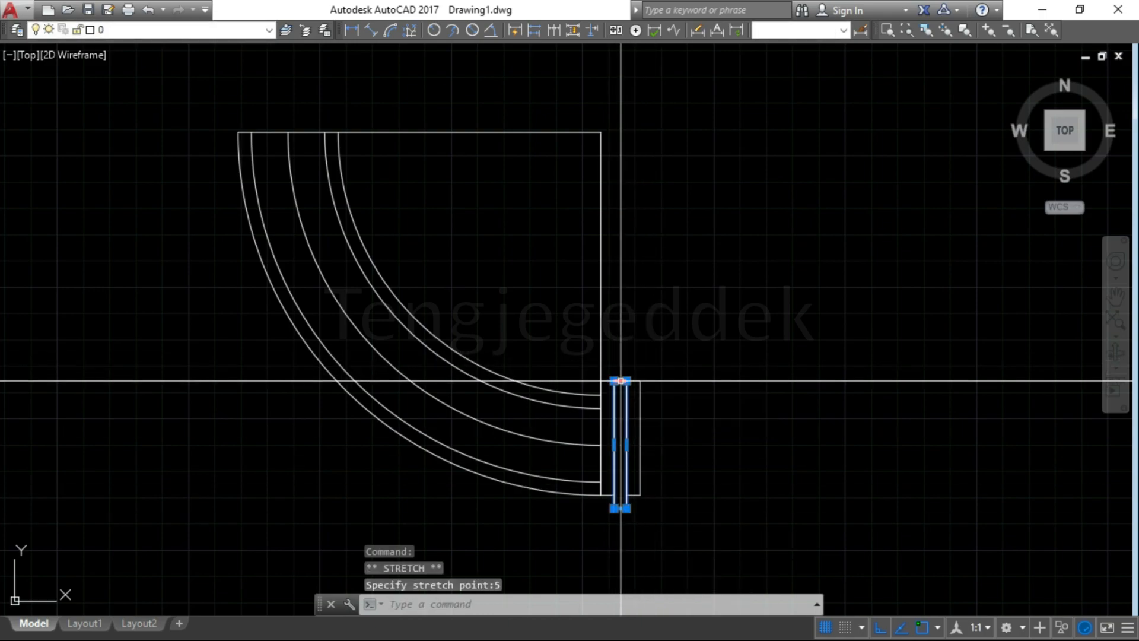
{"action": "left_click", "coordinate": [620, 380]}
{"action": "type", "text": "5"}
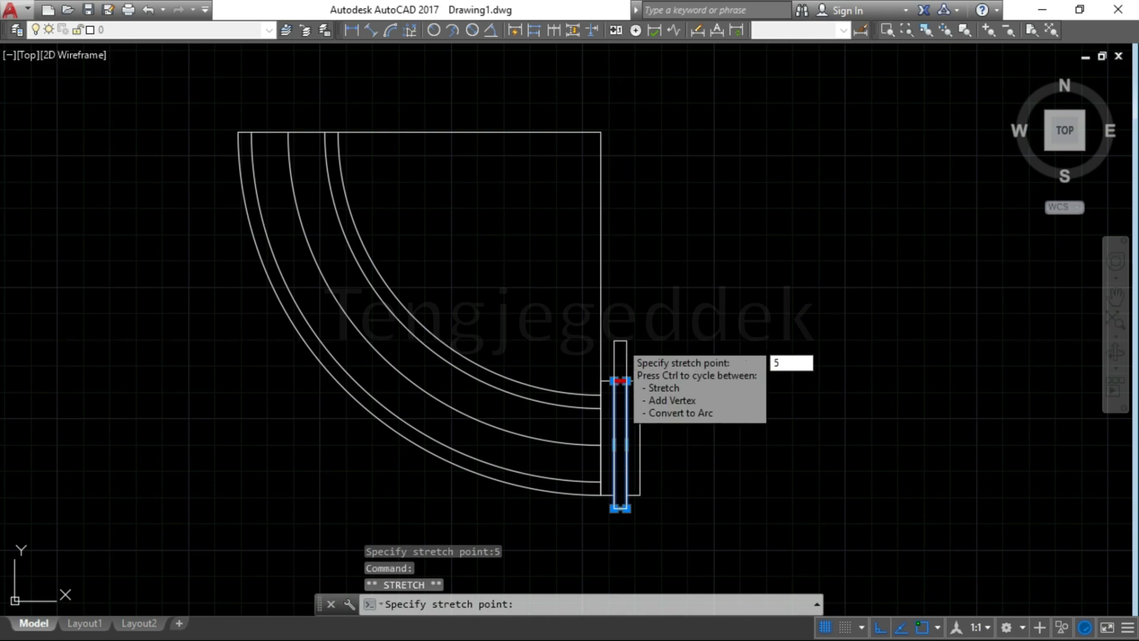
{"action": "key", "text": "Return"}
{"action": "key", "text": "Escape"}
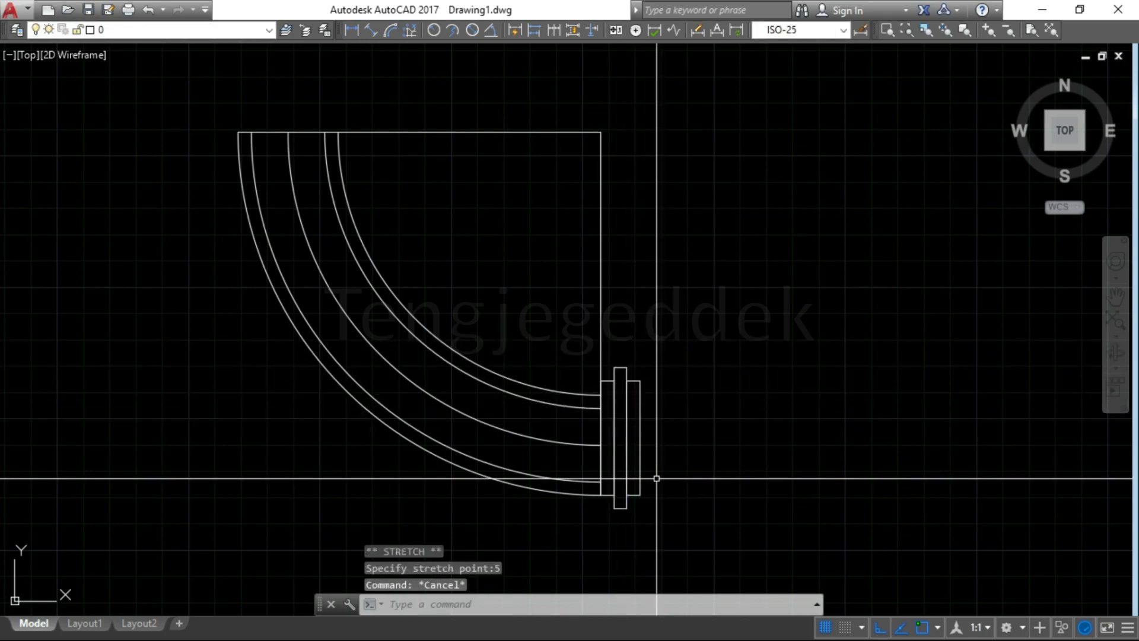
Move the three rectangles from the midpoint of their shared left side to the lower endpoint of the middle arc.
{"action": "type", "text": "m"}
{"action": "key", "text": "Return"}
{"action": "left_click", "coordinate": [658, 519]}
{"action": "left_click", "coordinate": [609, 469]}
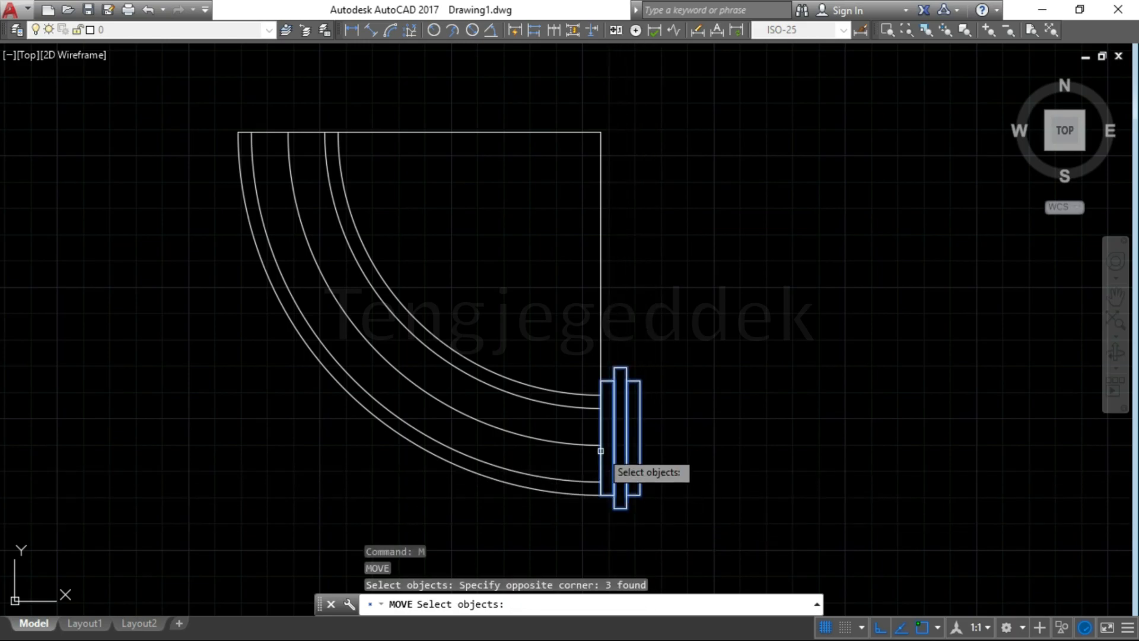
{"action": "scroll", "coordinate": [612, 468], "scroll_direction": "up", "scroll_amount": 2}
{"action": "scroll", "coordinate": [600, 449], "scroll_direction": "up", "scroll_amount": 2}
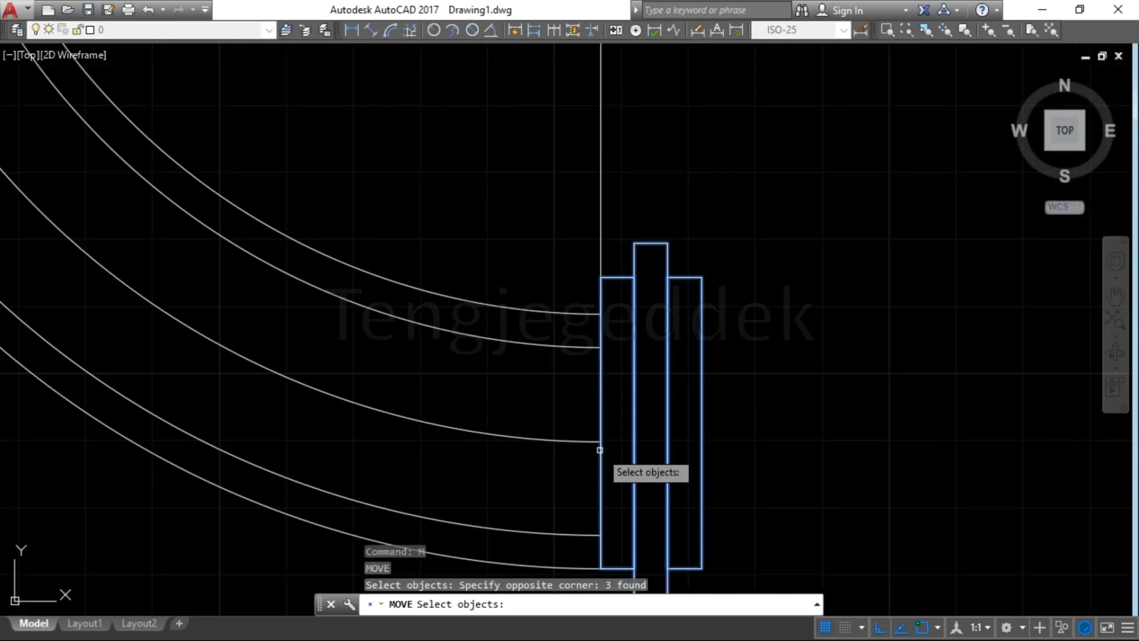
{"action": "key", "text": "Return"}
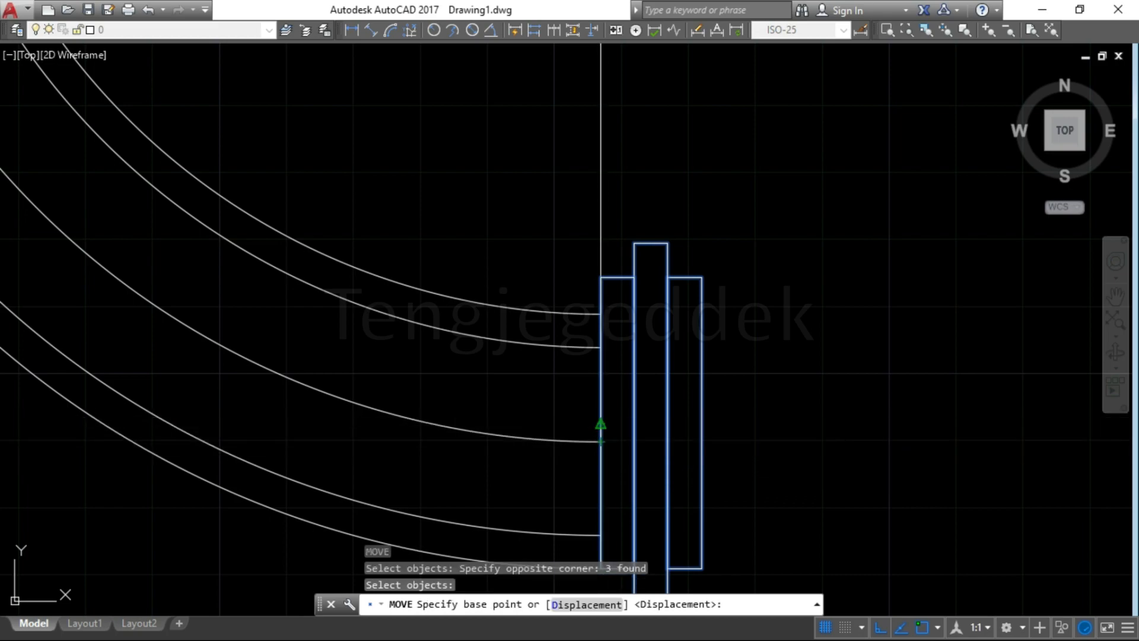
{"action": "left_click", "coordinate": [600, 425]}
{"action": "left_click", "coordinate": [601, 434]}
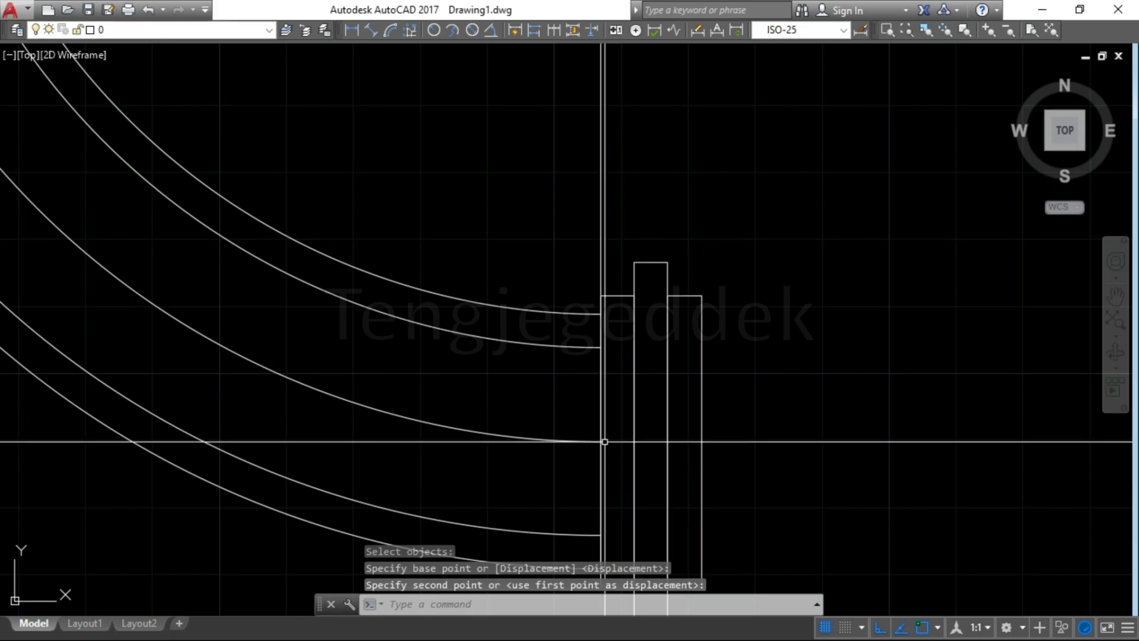
{"action": "scroll", "coordinate": [674, 343], "scroll_direction": "down", "scroll_amount": 4}
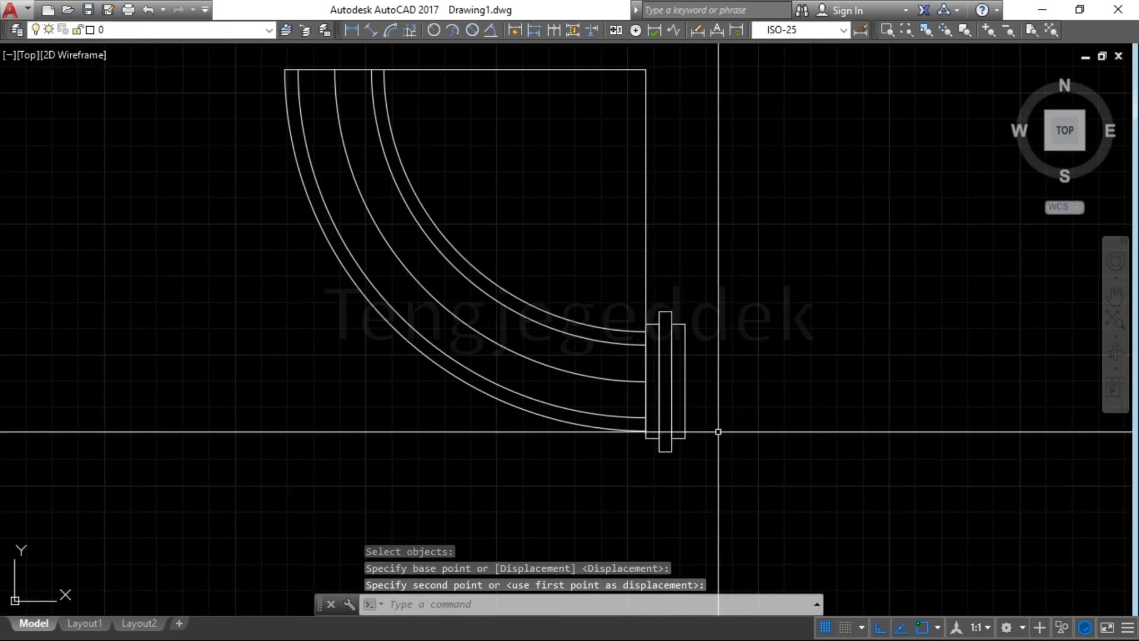
Mirror the three flange rectangles about the line from the middle arc's midpoint to the arcs' centre, keeping the originals.
{"action": "key", "text": "Escape"}
{"action": "key", "text": "Escape"}
{"action": "key", "text": "Escape"}
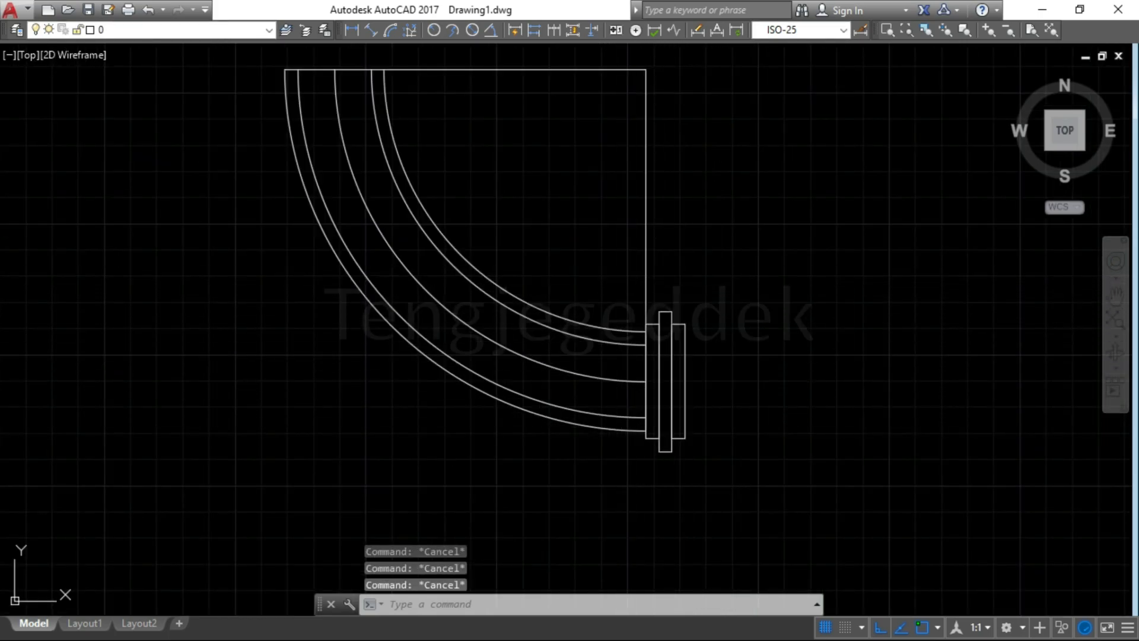
{"action": "left_click", "coordinate": [631, 262]}
{"action": "left_click", "coordinate": [709, 479]}
{"action": "type", "text": "mi"}
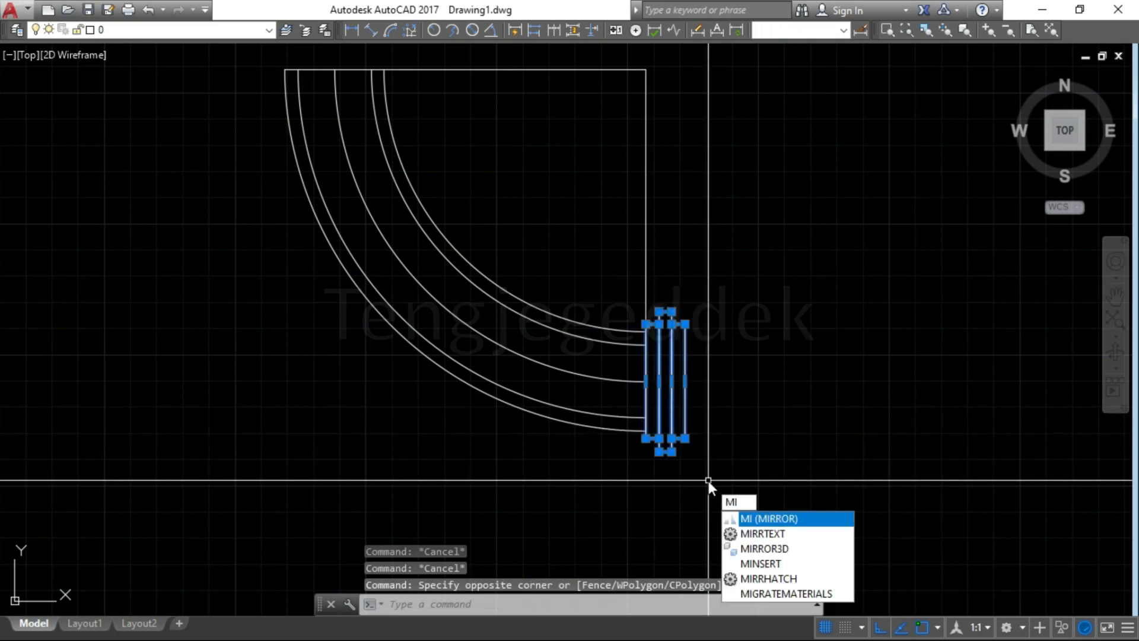
{"action": "key", "text": "Return"}
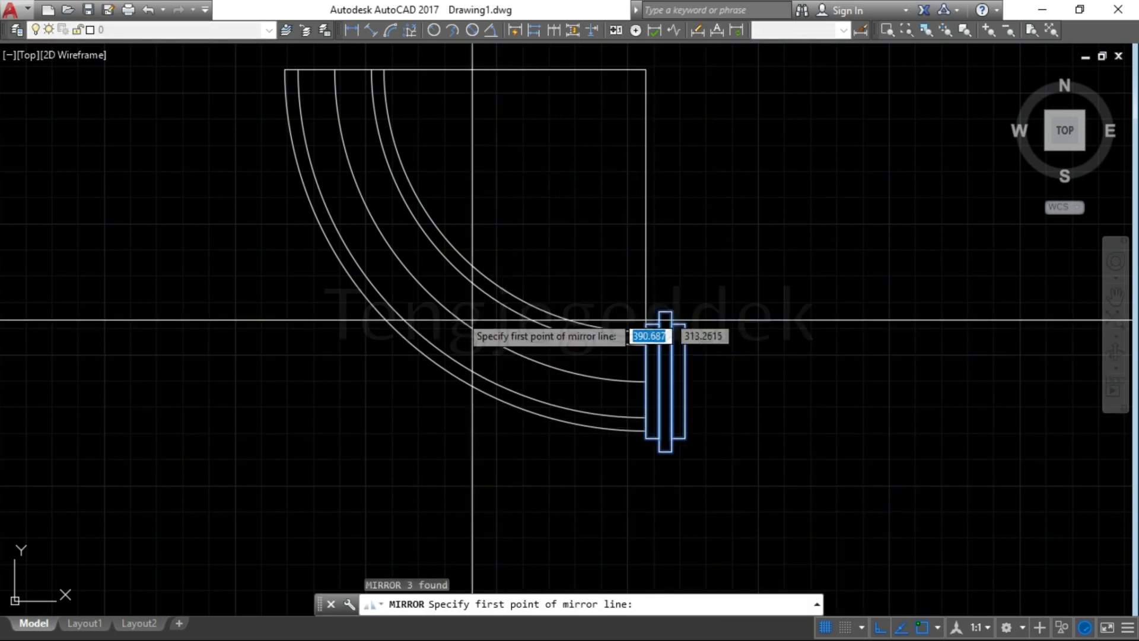
{"action": "left_click", "coordinate": [425, 290]}
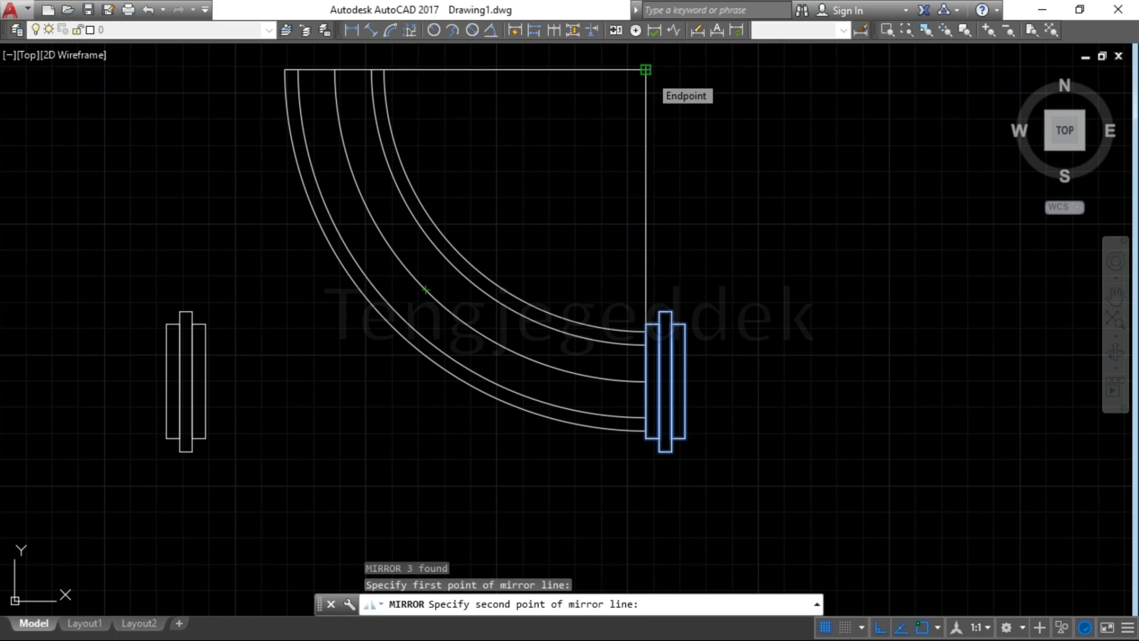
{"action": "left_click", "coordinate": [645, 70]}
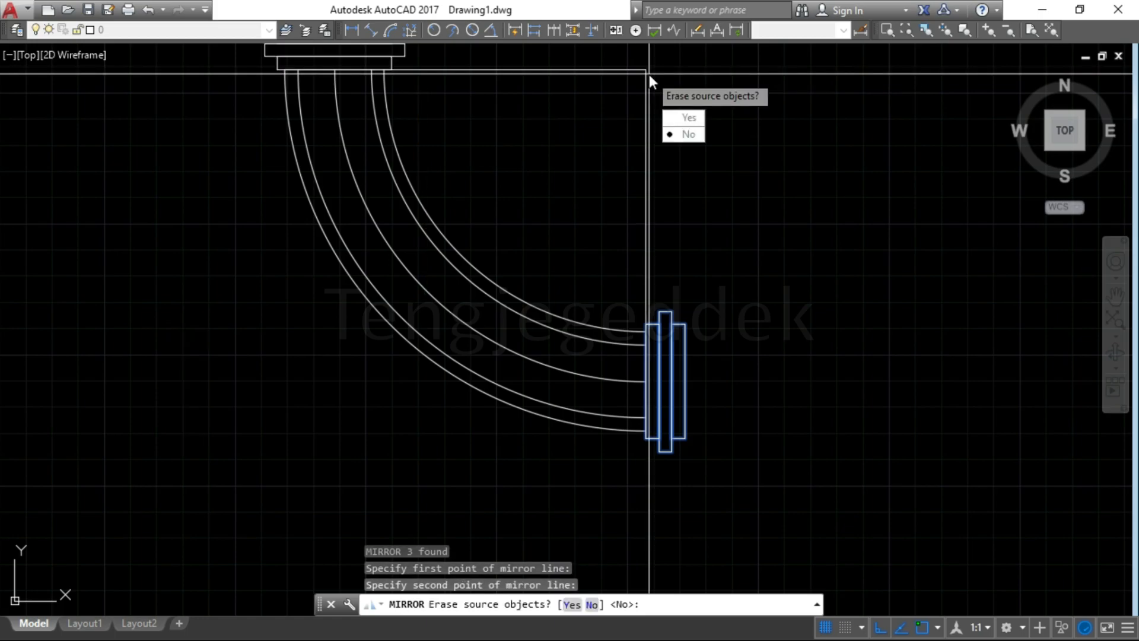
{"action": "key", "text": "Return"}
{"action": "scroll", "coordinate": [639, 503], "scroll_direction": "down", "scroll_amount": 2}
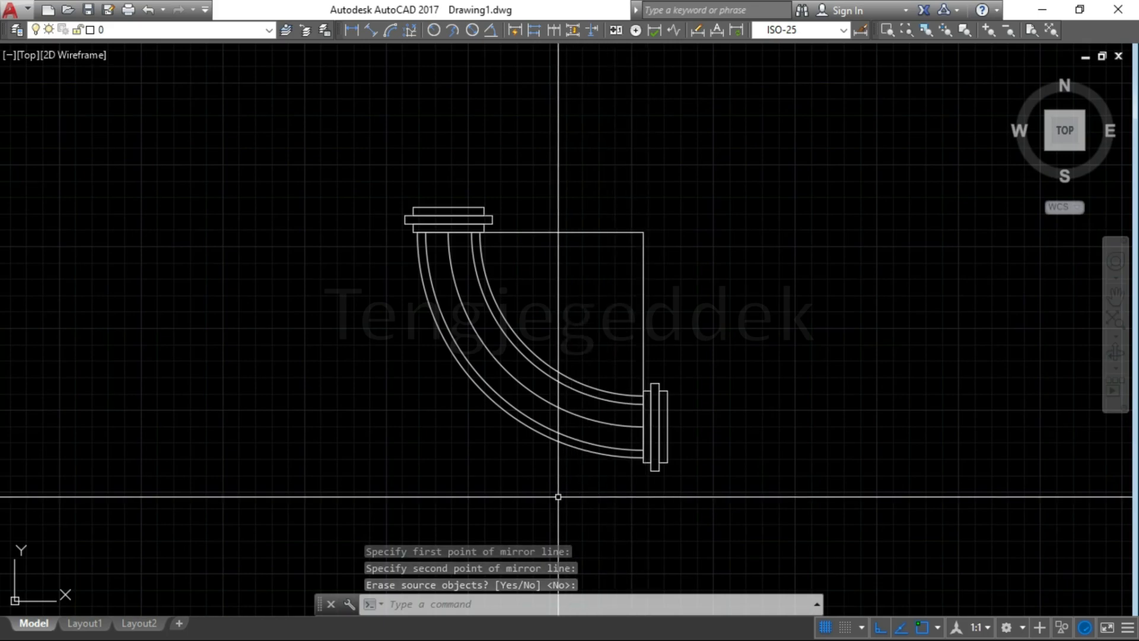
Draw two concentric circles with radii 52 and 49 centred on the midpoint of the elbow's middle arc.
{"action": "type", "text": "c"}
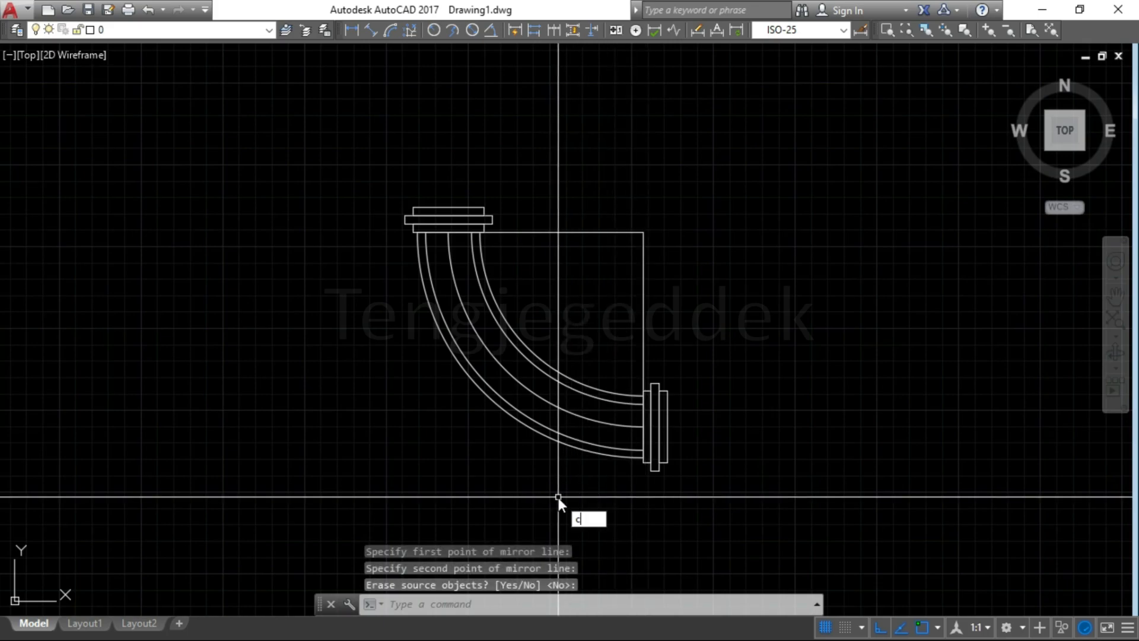
{"action": "key", "text": "Return"}
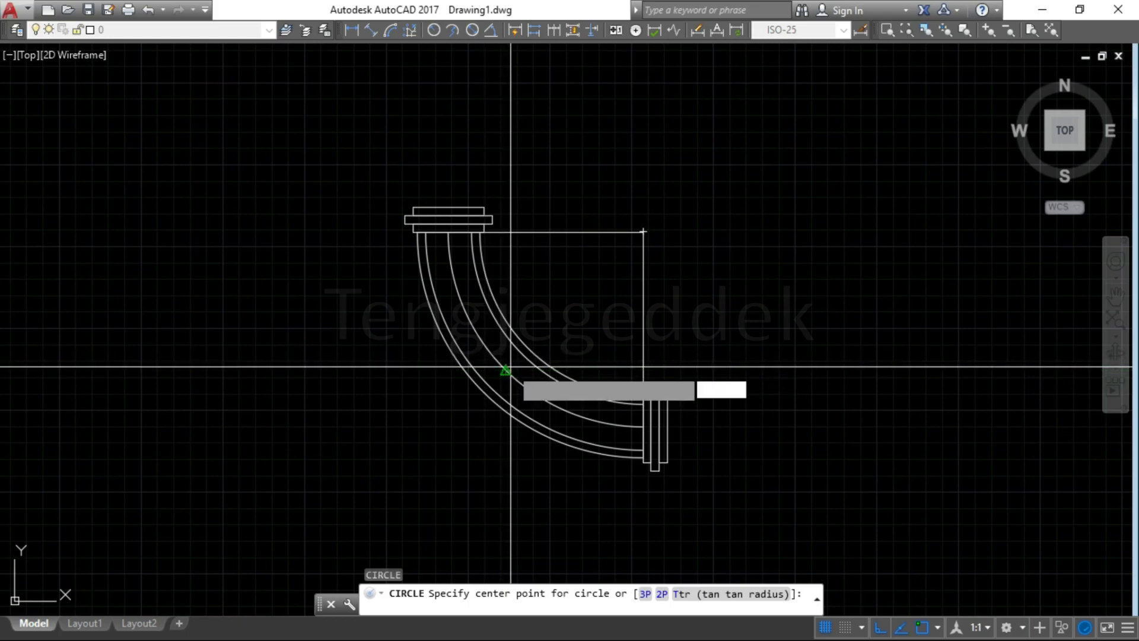
{"action": "left_click", "coordinate": [506, 369]}
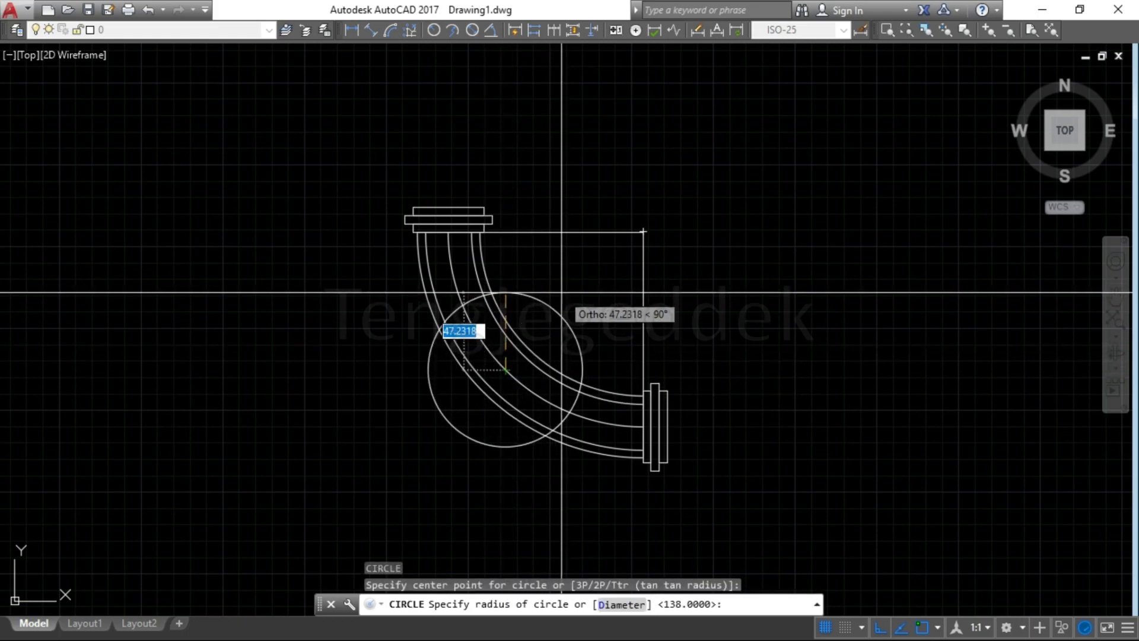
{"action": "type", "text": "52"}
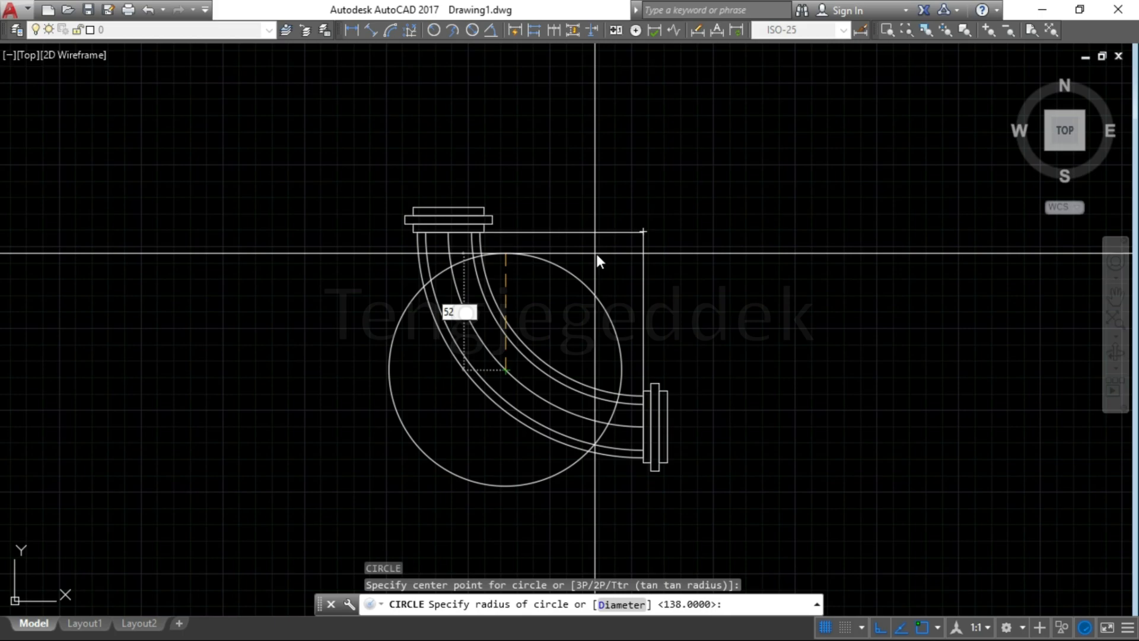
{"action": "key", "text": "Return"}
{"action": "key", "text": "Return"}
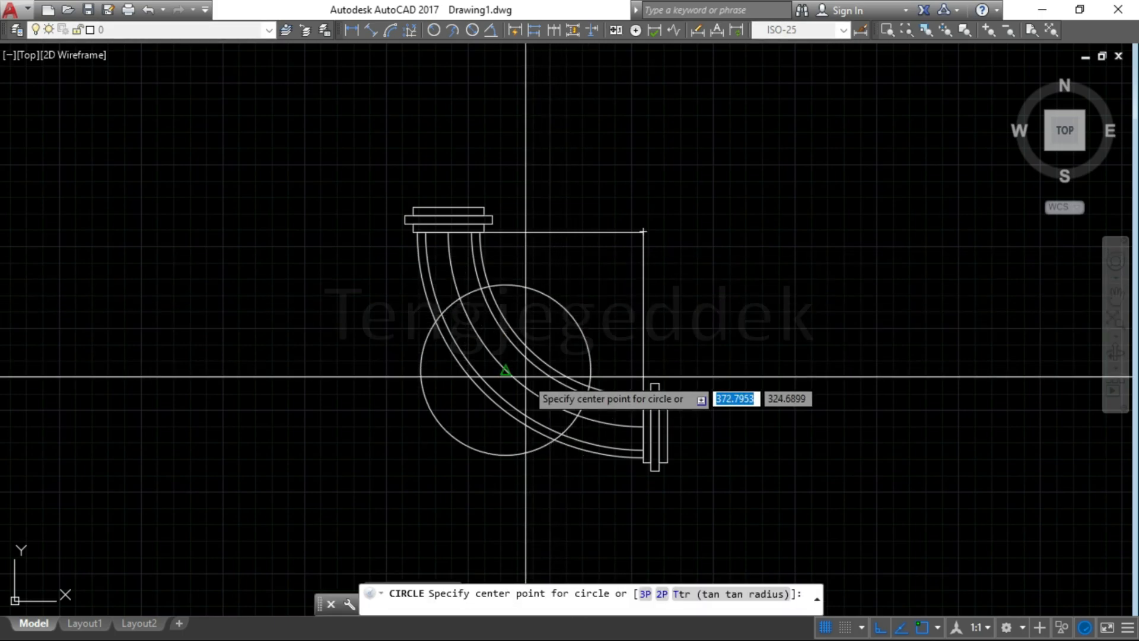
{"action": "left_click", "coordinate": [505, 369]}
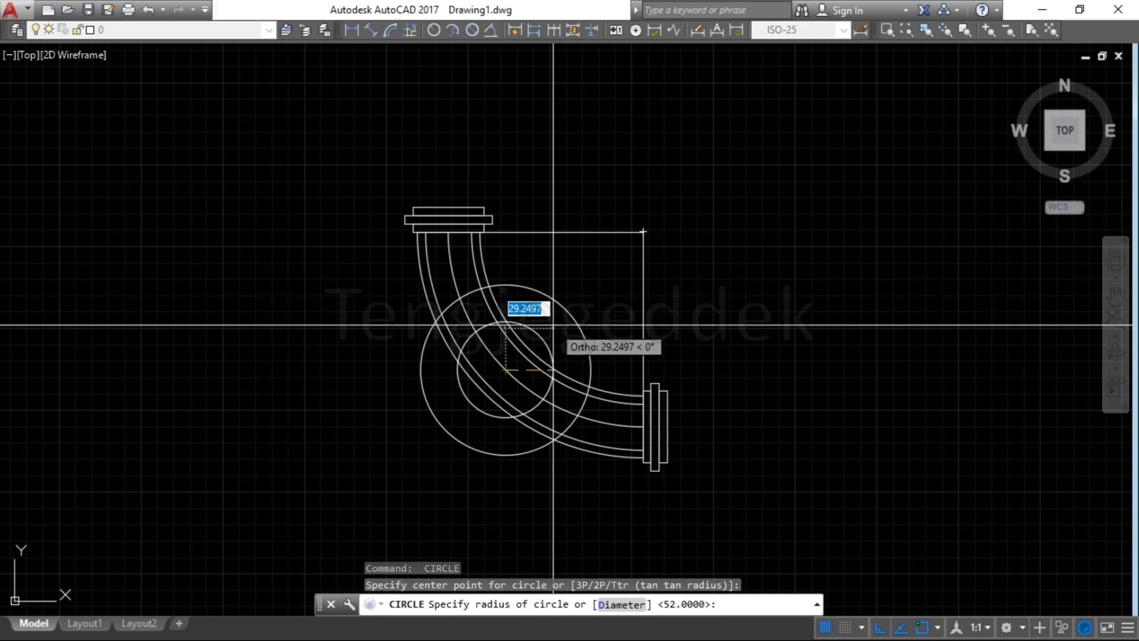
{"action": "key", "text": "Return"}
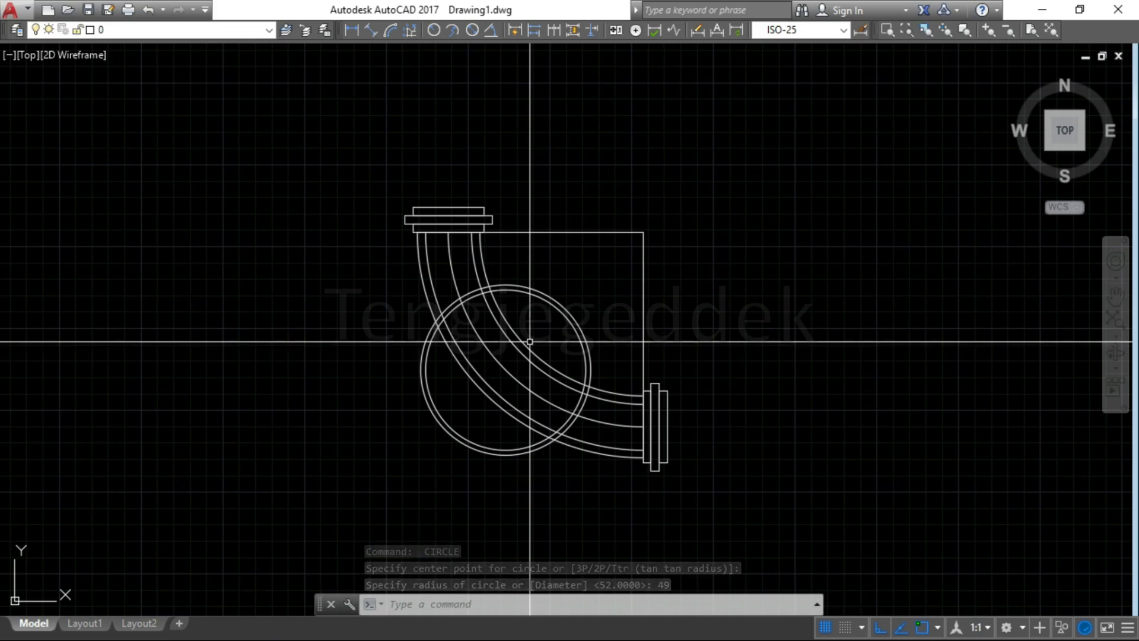
Add a concentric circle of radius 37 at the midpoint of the middle arc.
{"action": "key", "text": "Return"}
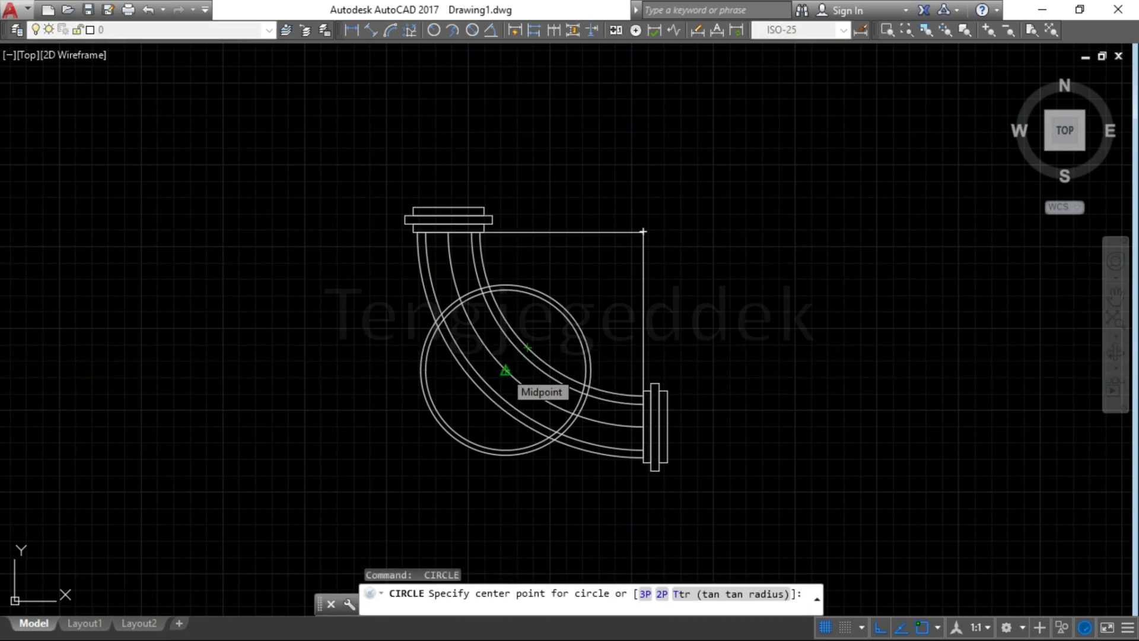
{"action": "left_click", "coordinate": [506, 369]}
{"action": "type", "text": "37"}
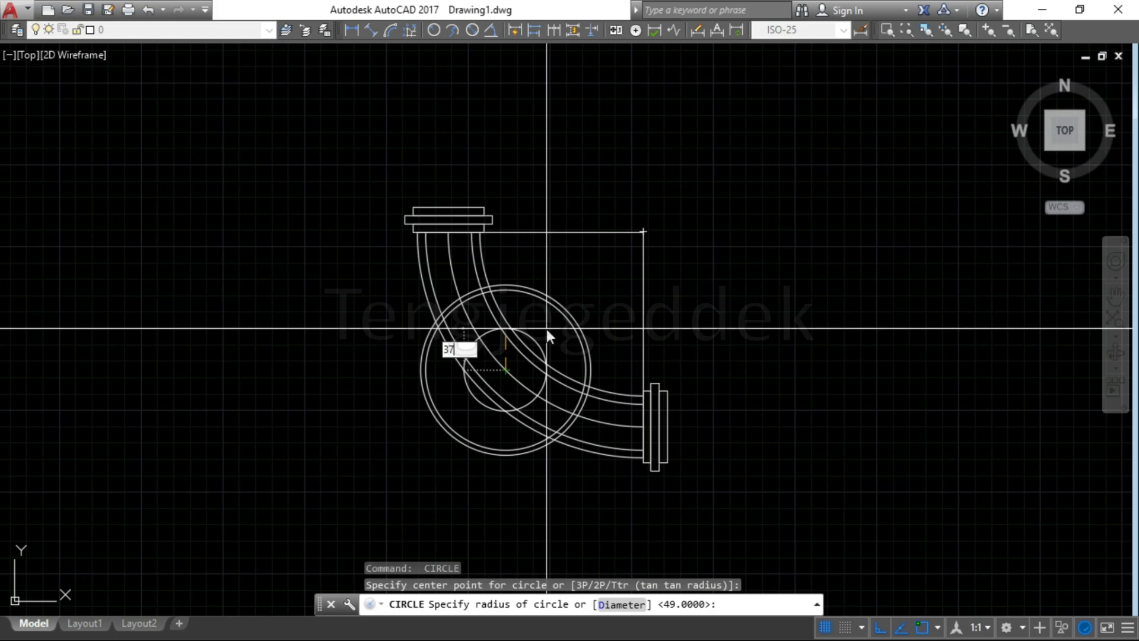
{"action": "key", "text": "Return"}
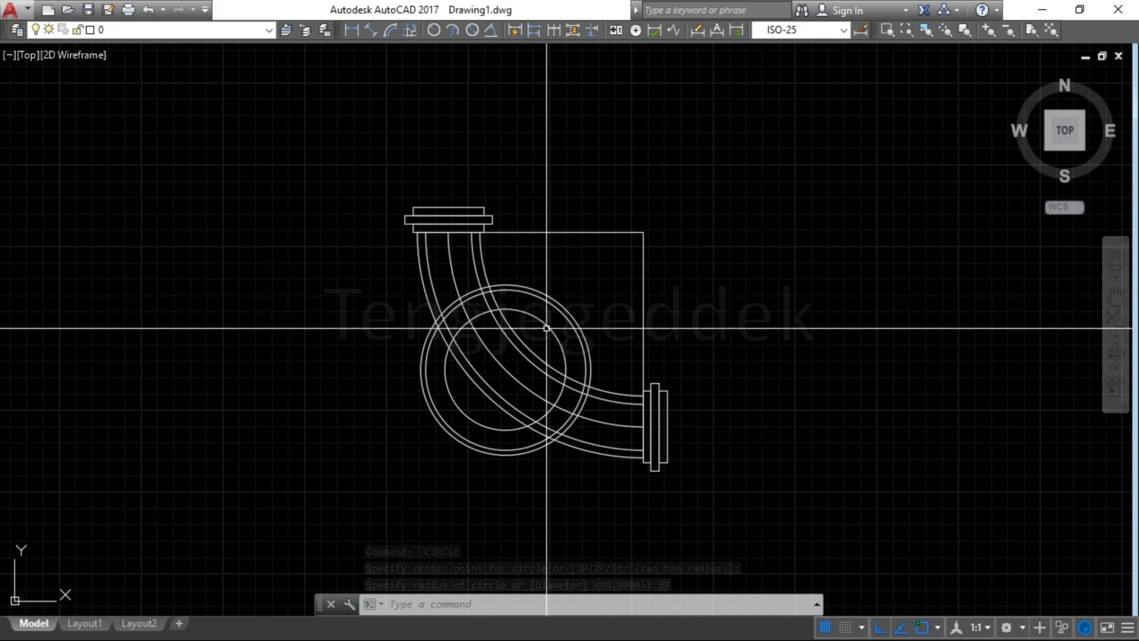
Draw two more concentric circles with radii 27 and 25 at the midpoint of the middle arc.
{"action": "type", "text": "c"}
{"action": "key", "text": "Return"}
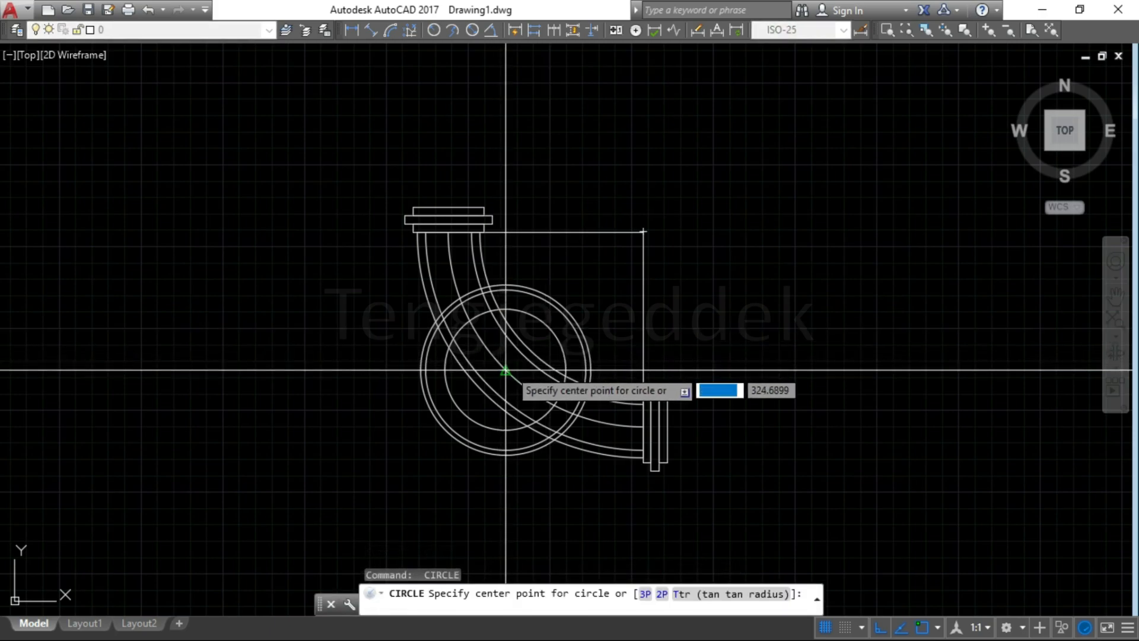
{"action": "left_click", "coordinate": [505, 371]}
{"action": "type", "text": "2.7"}
{"action": "key", "text": "Return"}
{"action": "key", "text": "Return"}
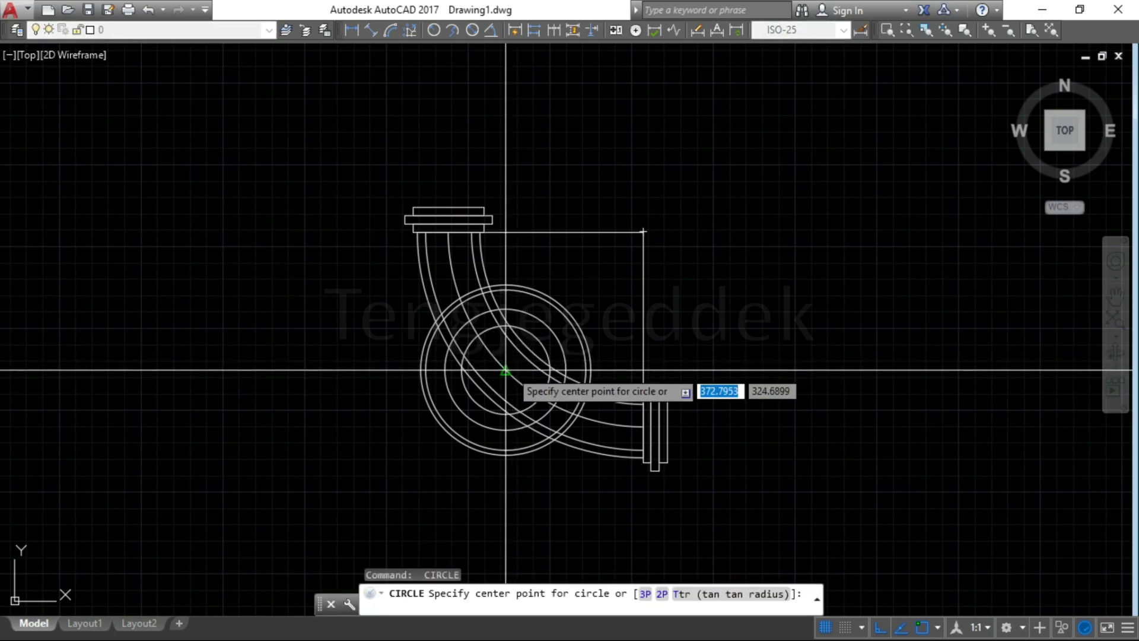
{"action": "left_click", "coordinate": [508, 369]}
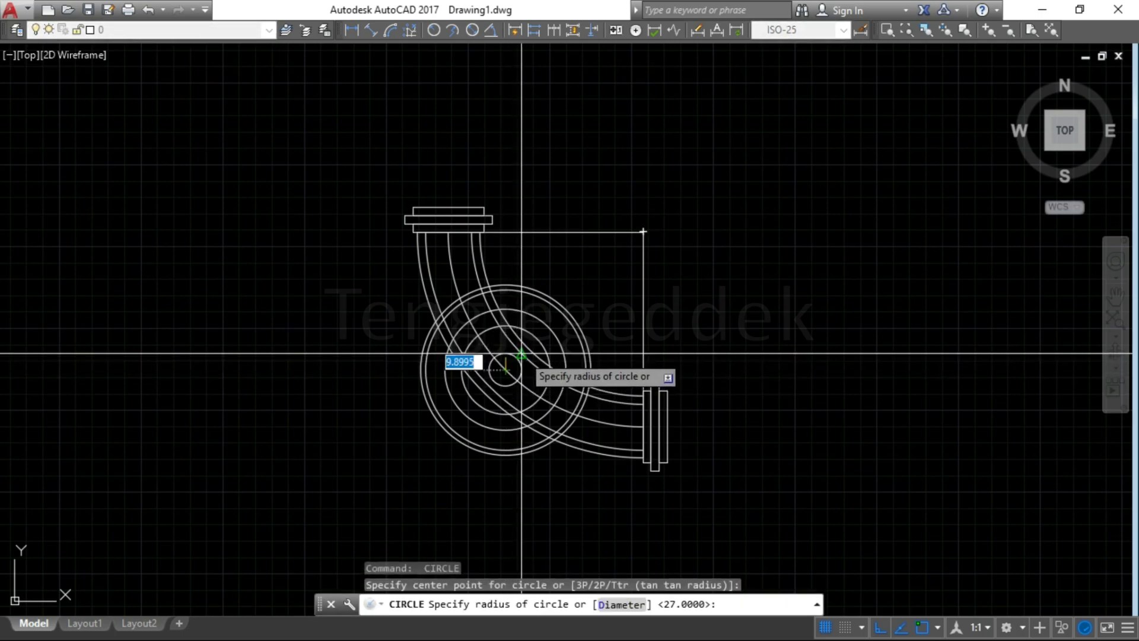
{"action": "type", "text": "25"}
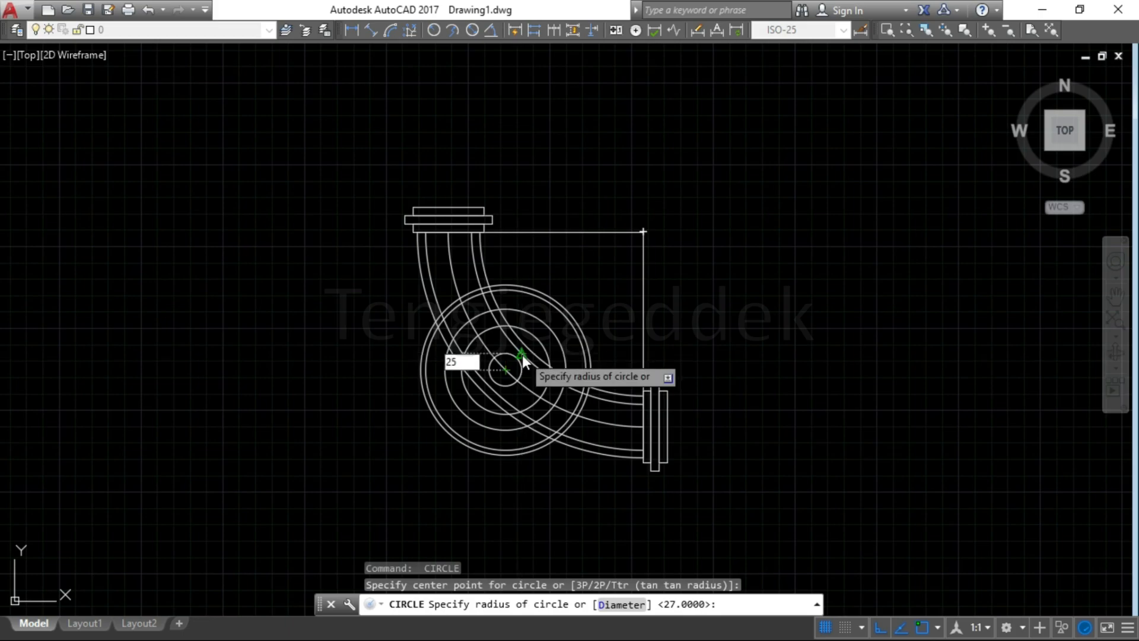
{"action": "key", "text": "Return"}
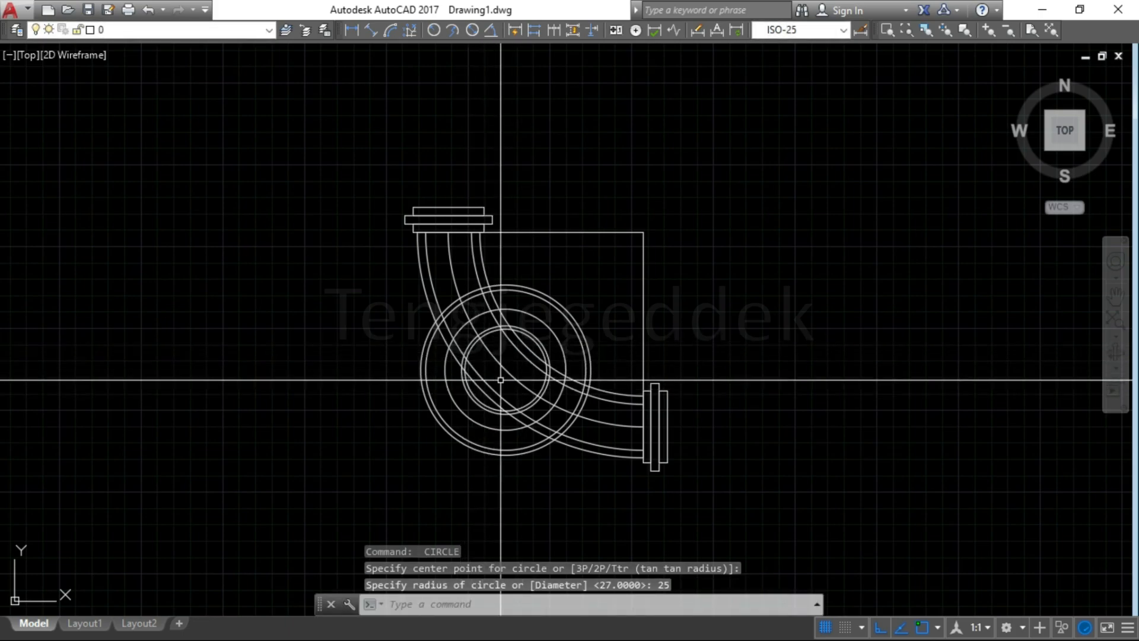
Draw the two smallest concentric circles with radii 14 and 12 at the midpoint of the middle arc.
{"action": "scroll", "coordinate": [501, 373], "scroll_direction": "up", "scroll_amount": 2}
{"action": "scroll", "coordinate": [503, 373], "scroll_direction": "up", "scroll_amount": 2}
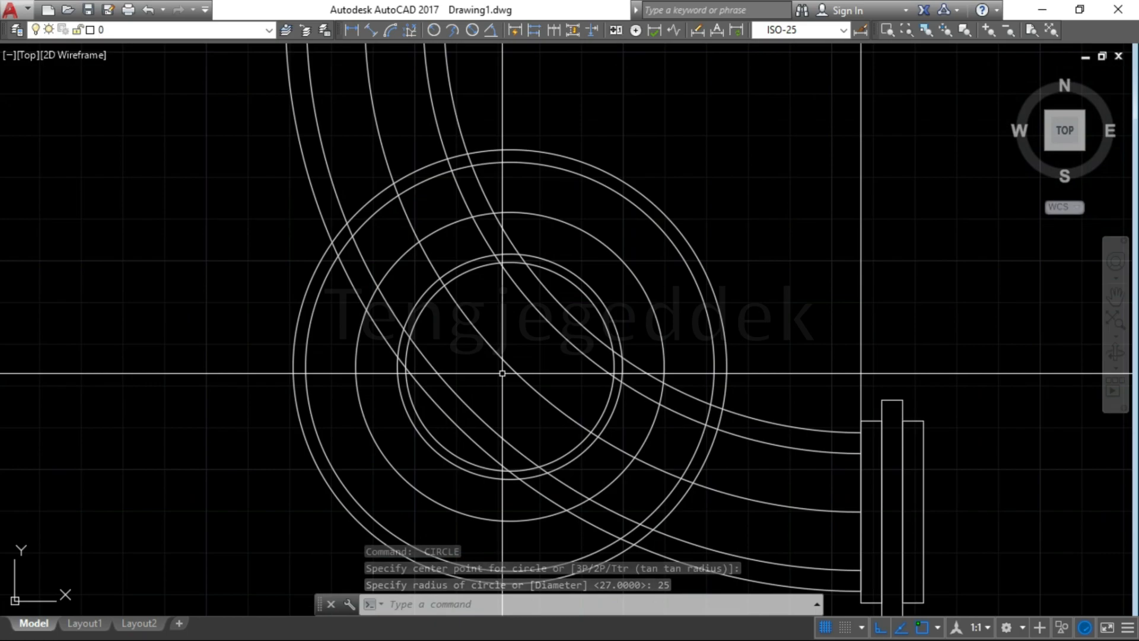
{"action": "type", "text": "c"}
{"action": "key", "text": "Return"}
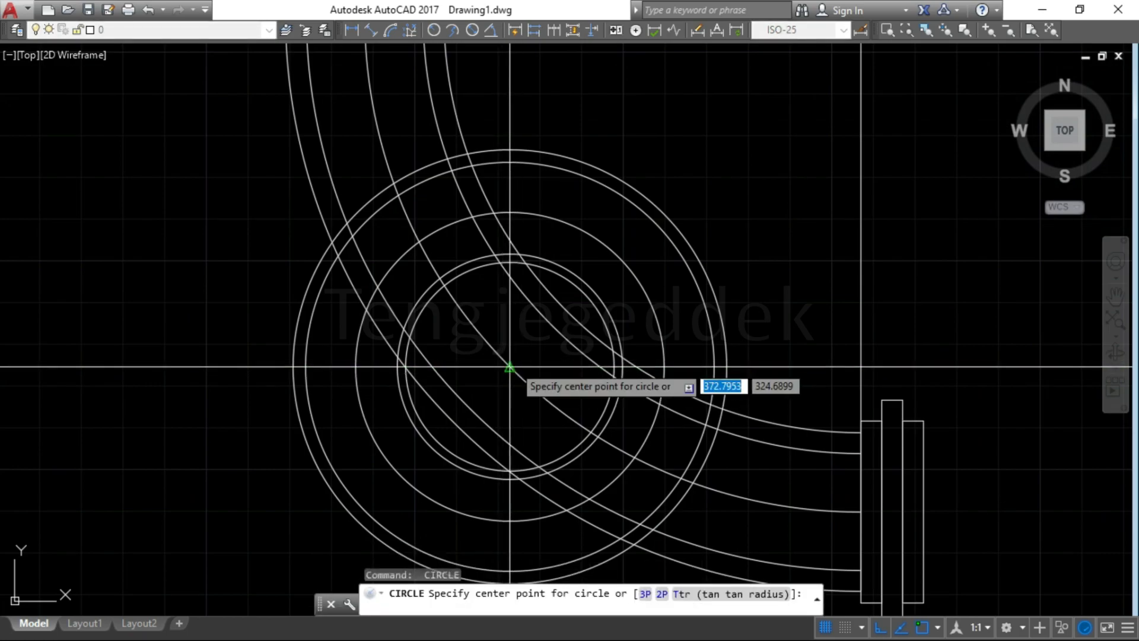
{"action": "left_click", "coordinate": [510, 368]}
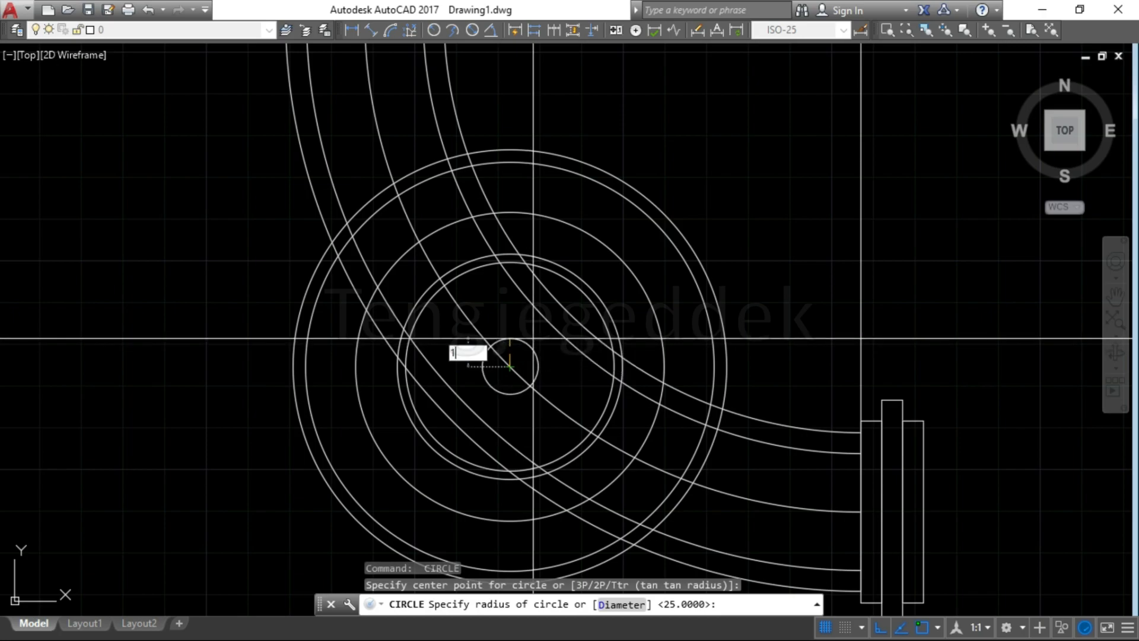
{"action": "type", "text": "14"}
{"action": "key", "text": "Return"}
{"action": "key", "text": "Return"}
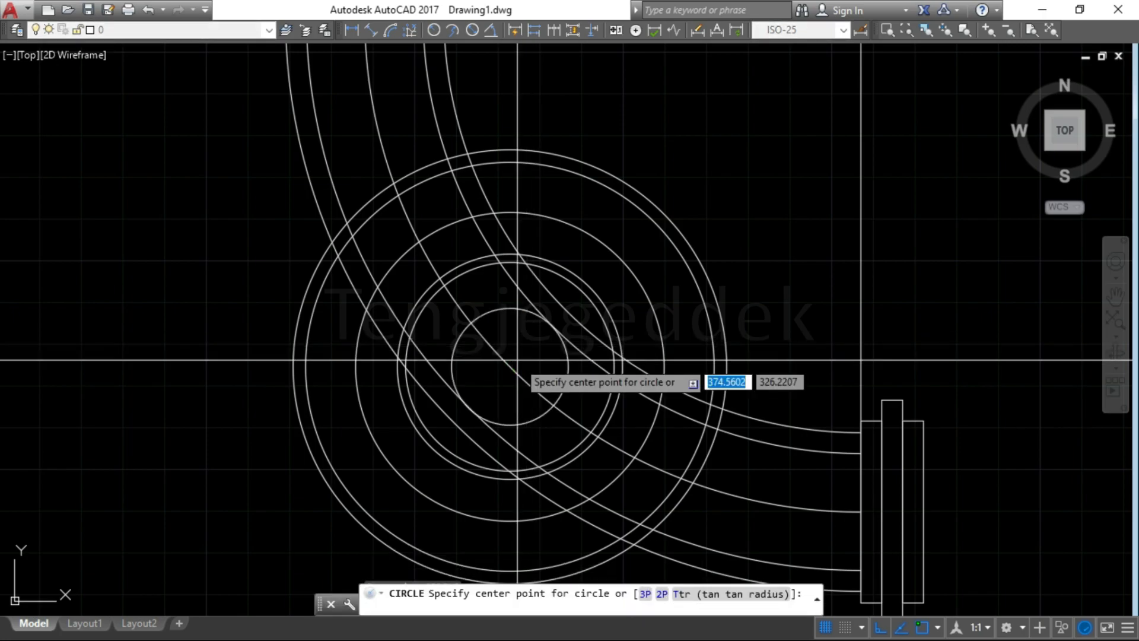
{"action": "left_click", "coordinate": [510, 367]}
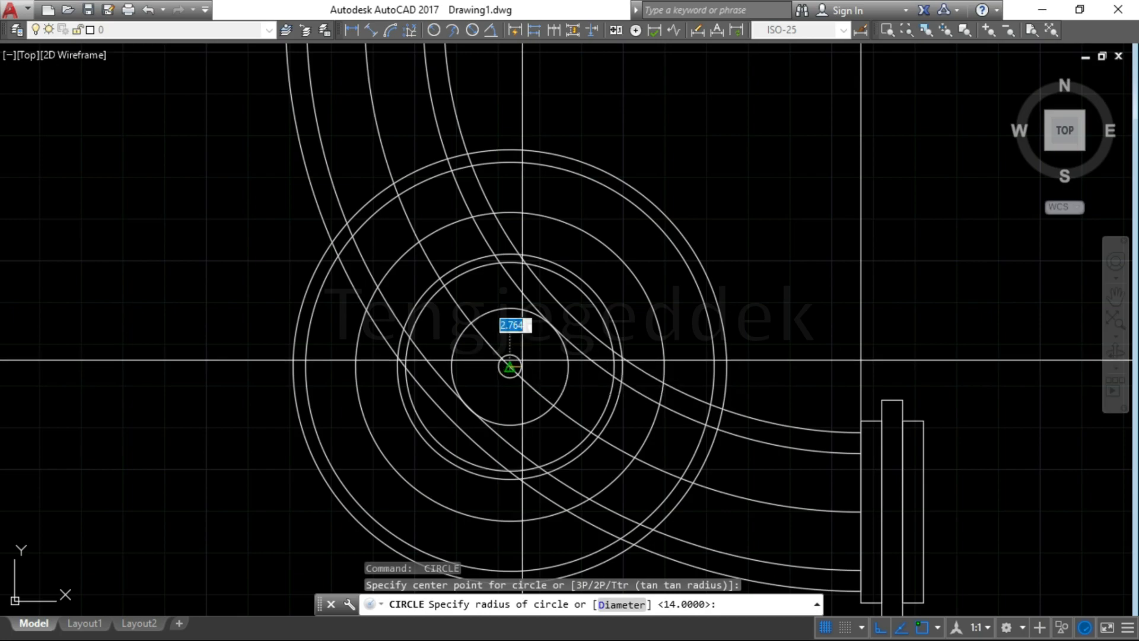
{"action": "type", "text": "12"}
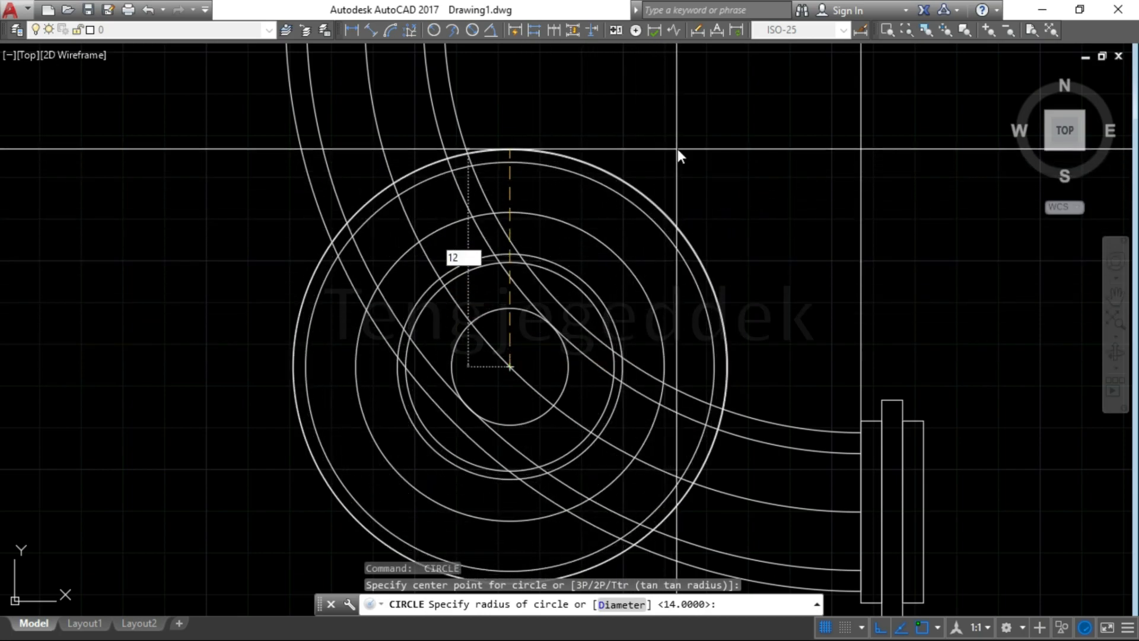
{"action": "scroll", "coordinate": [530, 422], "scroll_direction": "down", "scroll_amount": 3}
{"action": "key", "text": "Return"}
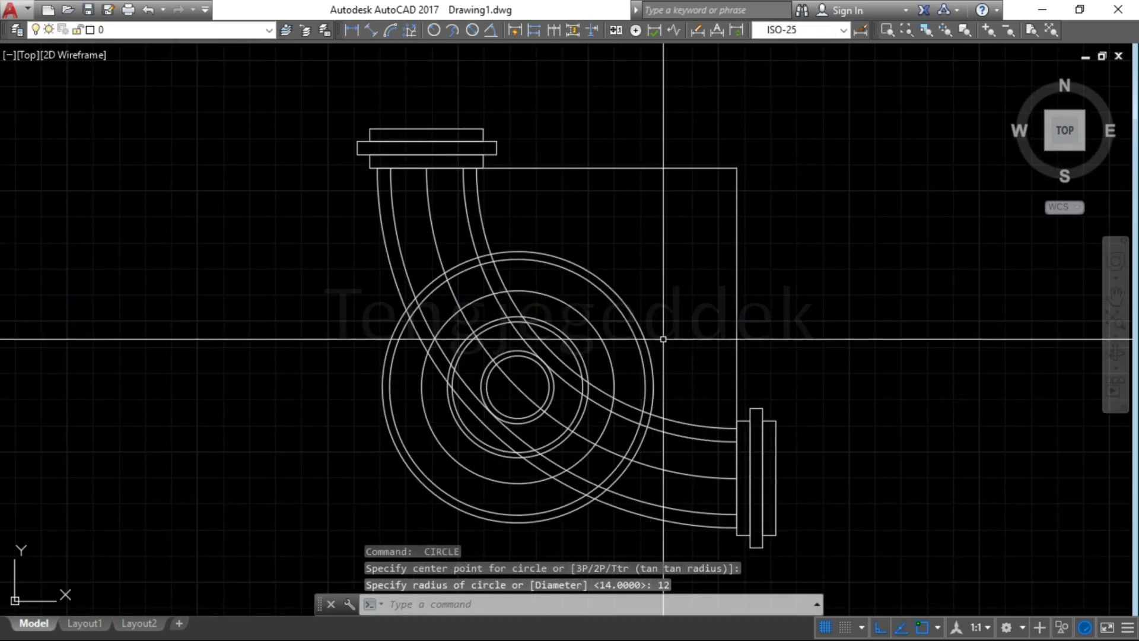
Using the elbow's innermost arc as cutting edge, trim away the lower-left parts of the two largest circles and the upper-right part of the radius 37 circle.
{"action": "type", "text": "TR"}
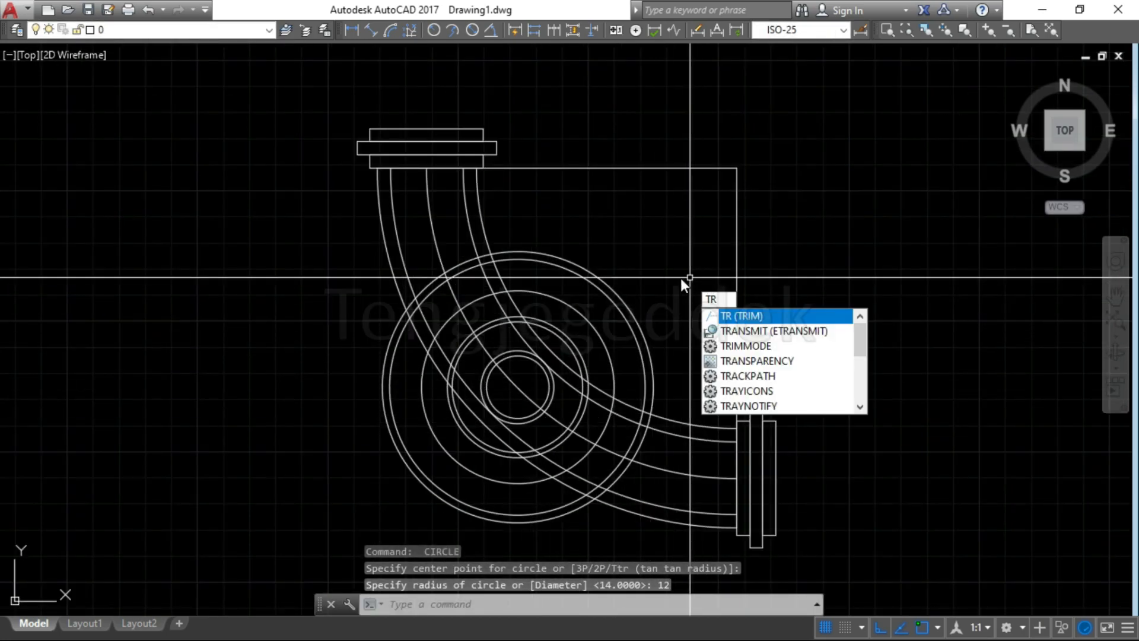
{"action": "key", "text": "Return"}
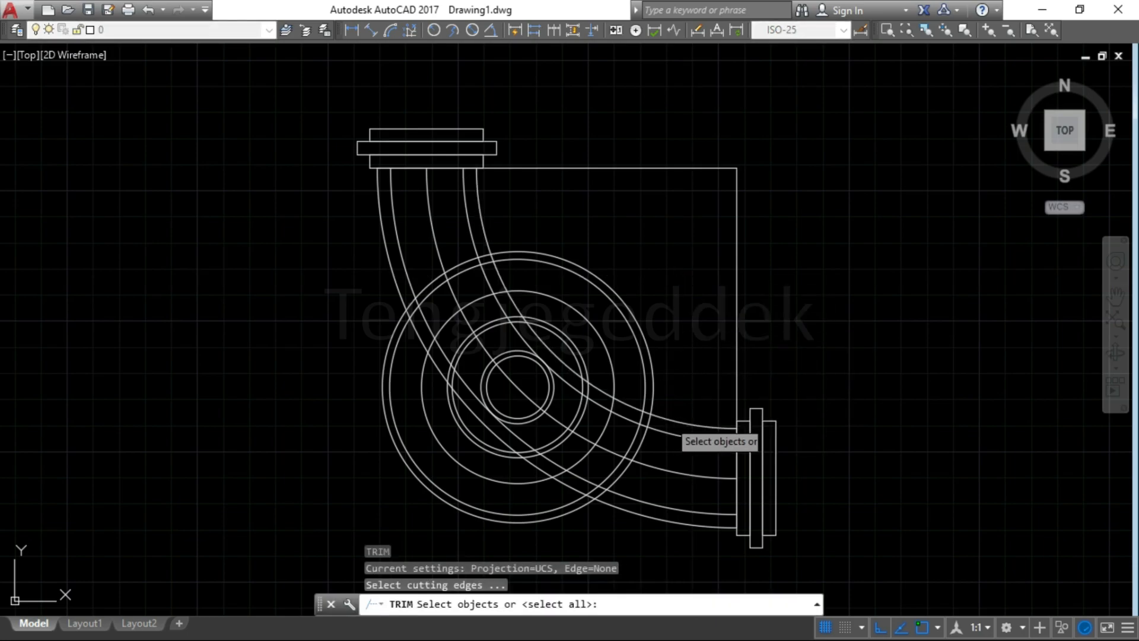
{"action": "left_click", "coordinate": [666, 419]}
{"action": "key", "text": "Return"}
{"action": "left_click", "coordinate": [427, 472]}
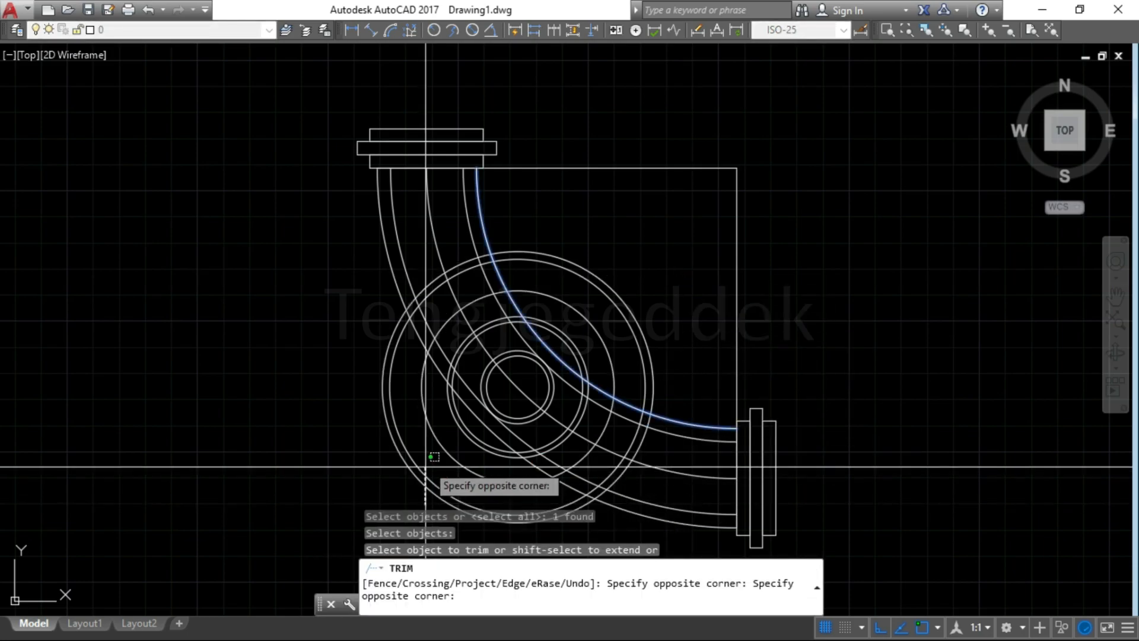
{"action": "left_click", "coordinate": [402, 522]}
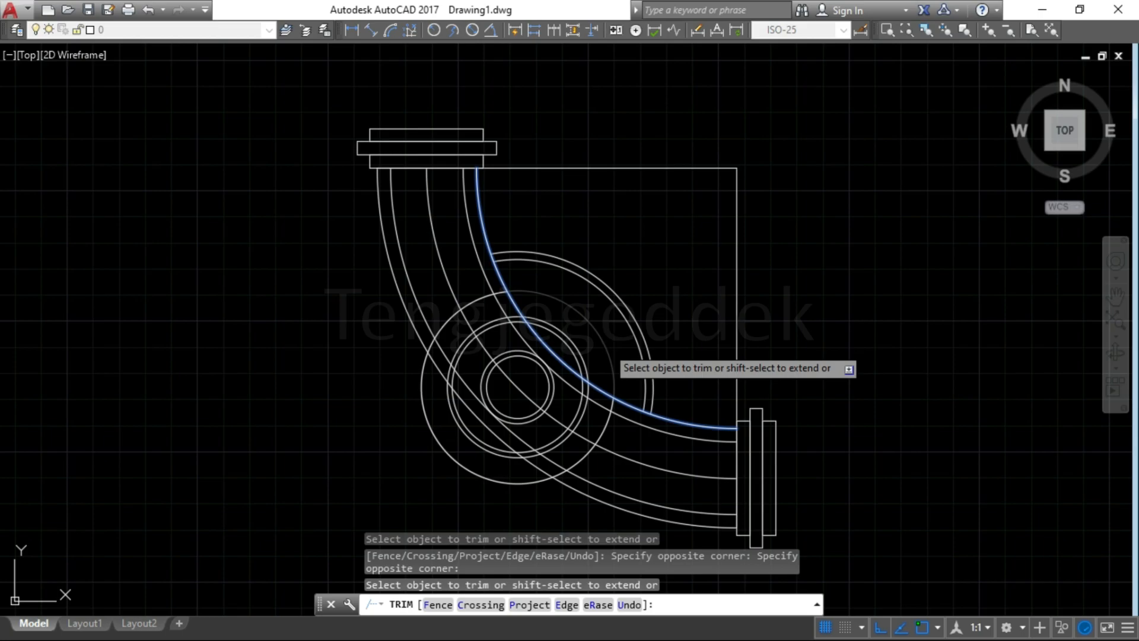
{"action": "left_click", "coordinate": [613, 360]}
{"action": "key", "text": "Return"}
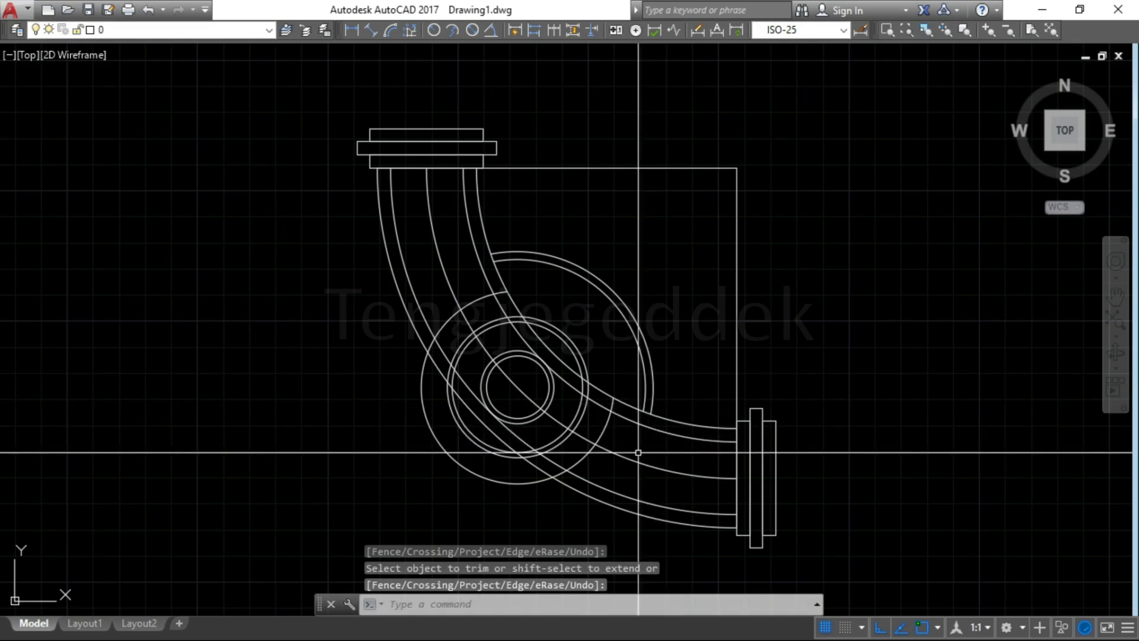
Using the two inner wall arcs as cutting edges, trim the radius 37 circle down to its two short arcs inside the pipe.
{"action": "key", "text": "Return"}
{"action": "left_click", "coordinate": [632, 421]}
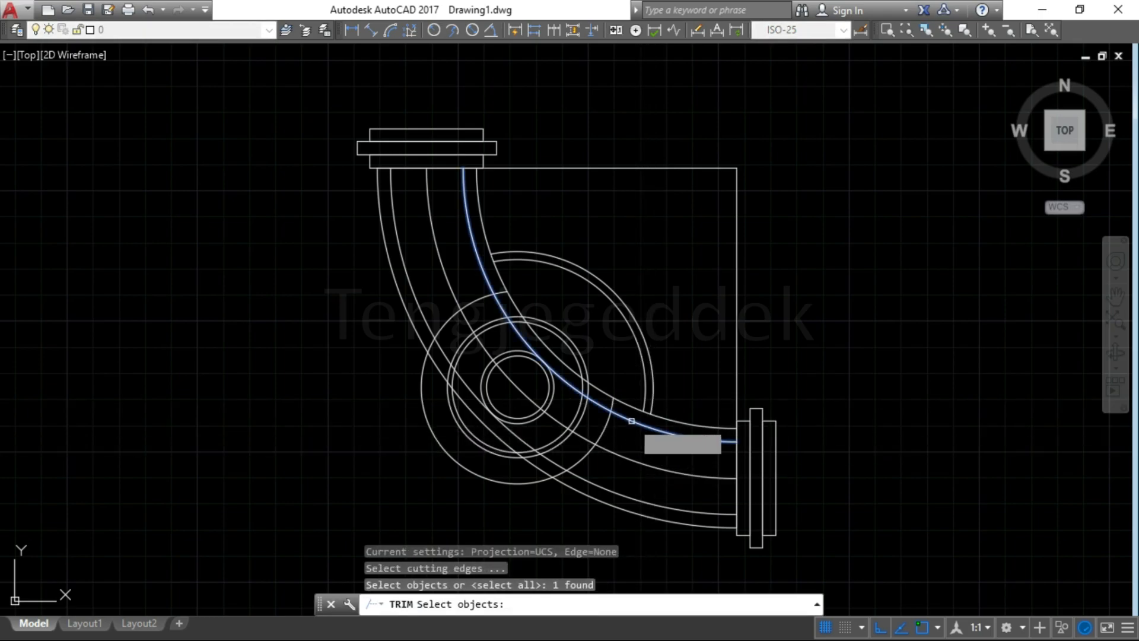
{"action": "left_click", "coordinate": [594, 490]}
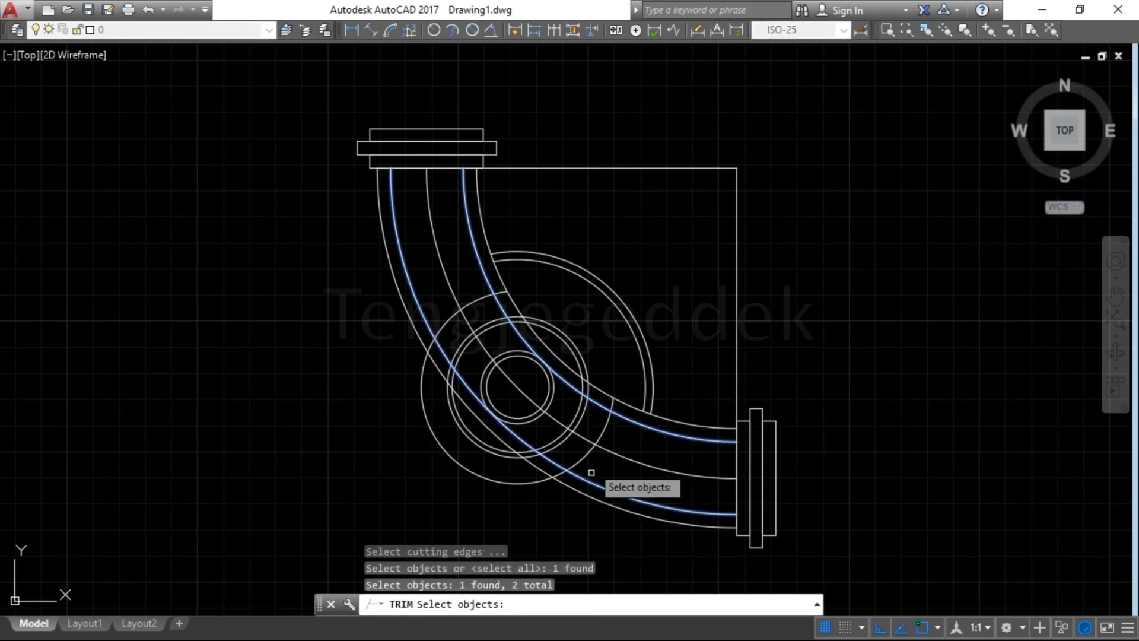
{"action": "key", "text": "Return"}
{"action": "left_click", "coordinate": [609, 406]}
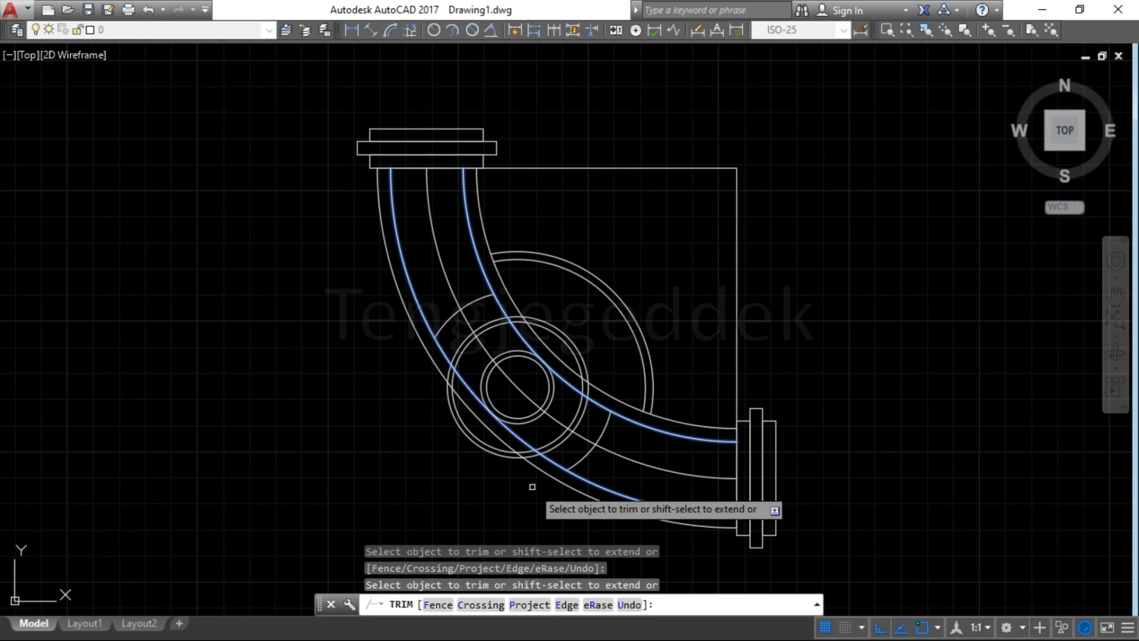
{"action": "key", "text": "Return"}
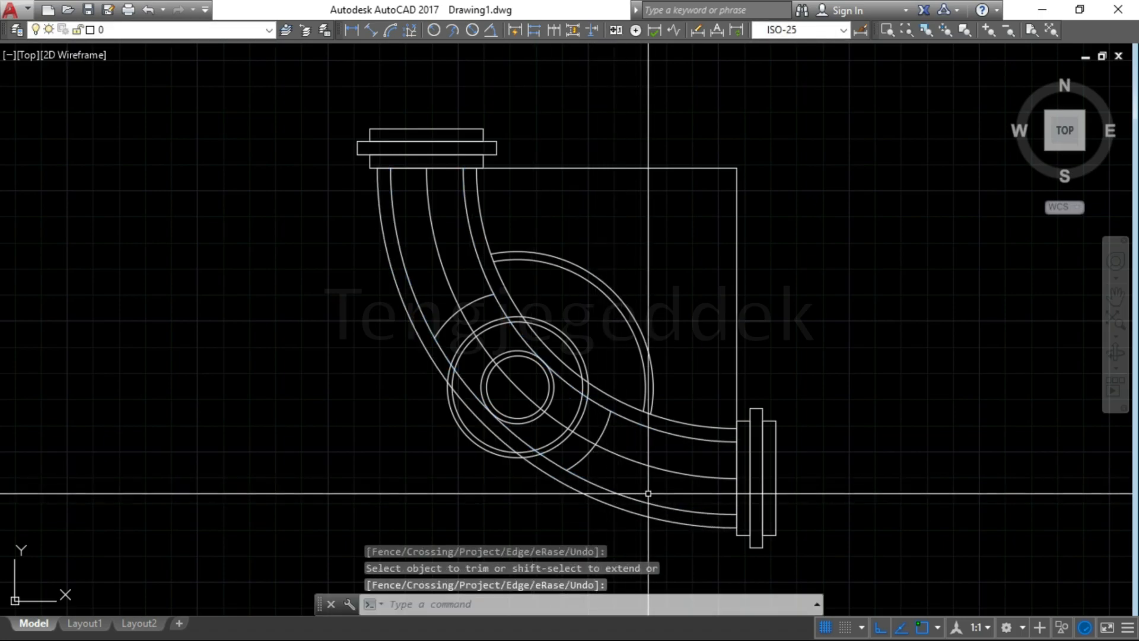
Erase the elbow's middle arc that runs through the centre of the concentric circles.
{"action": "left_click", "coordinate": [638, 464]}
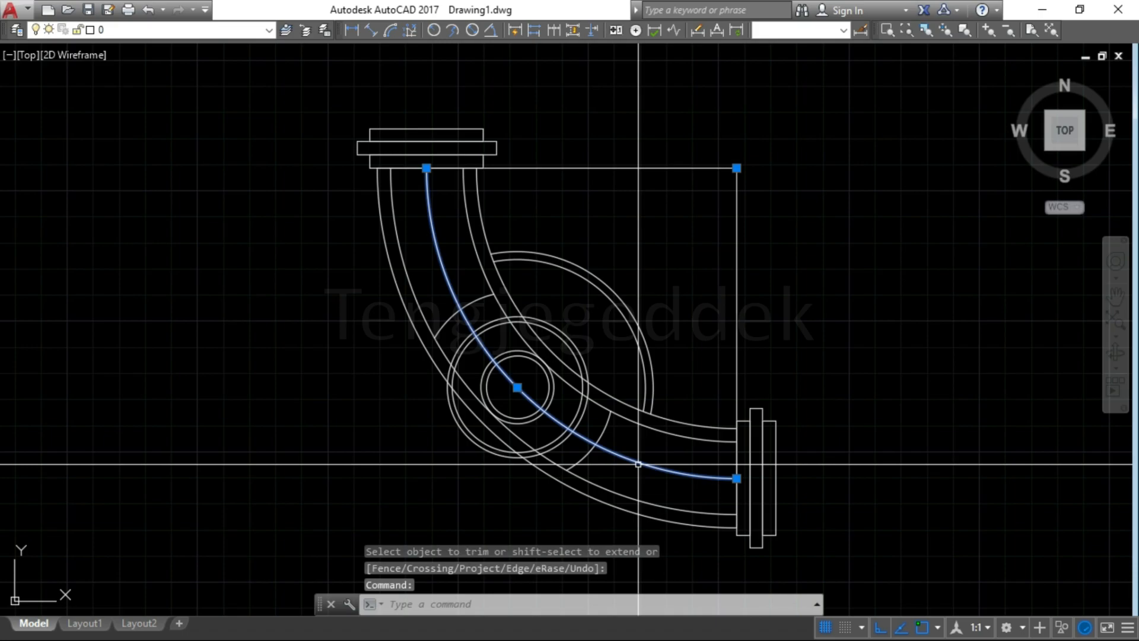
{"action": "key", "text": "Delete"}
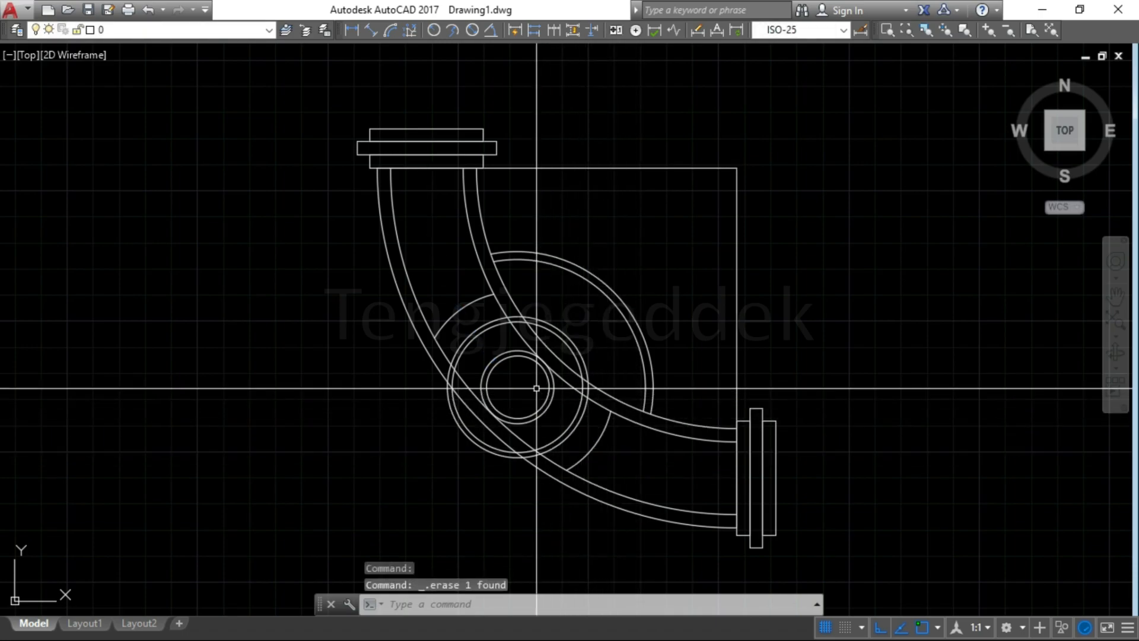
{"action": "key", "text": "Escape"}
Using the two short arcs and radius 27 circle as cutting edges, trim the wall arcs inside the circle and the inner pair's stubs up to the short arcs.
{"action": "scroll", "coordinate": [510, 445], "scroll_direction": "up", "scroll_amount": 2}
{"action": "scroll", "coordinate": [506, 454], "scroll_direction": "down", "scroll_amount": 2}
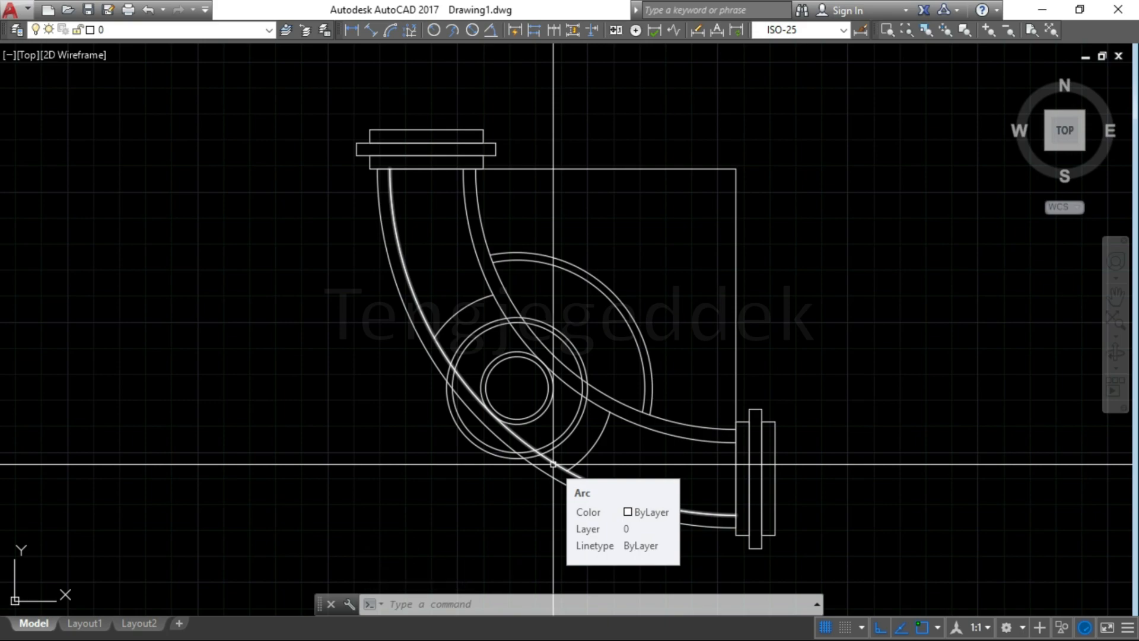
{"action": "type", "text": "tr"}
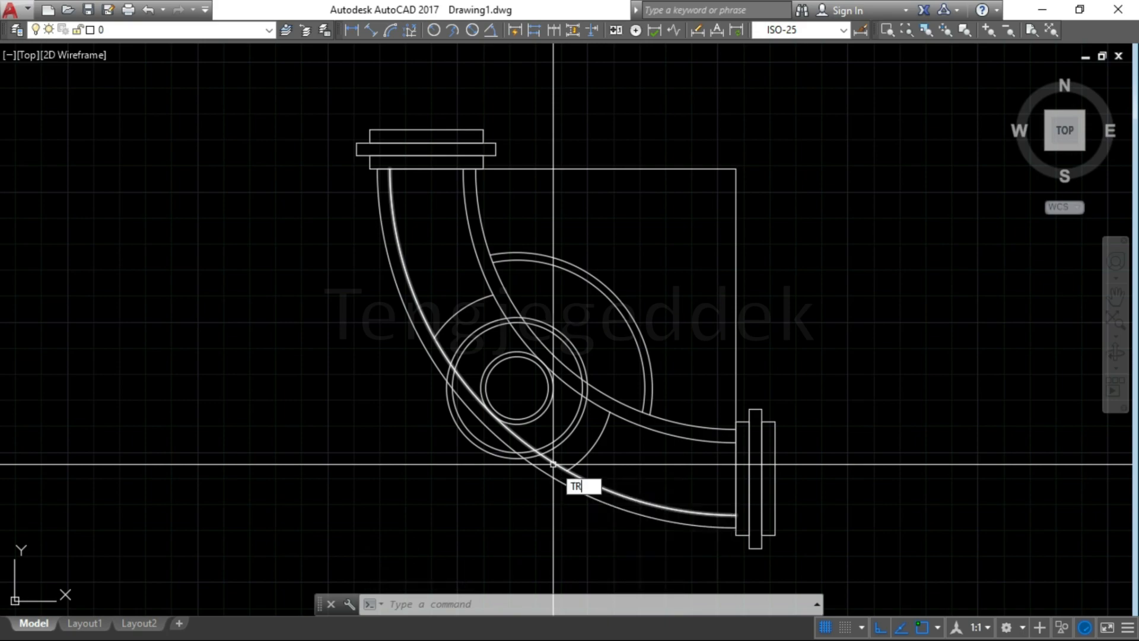
{"action": "key", "text": "Return"}
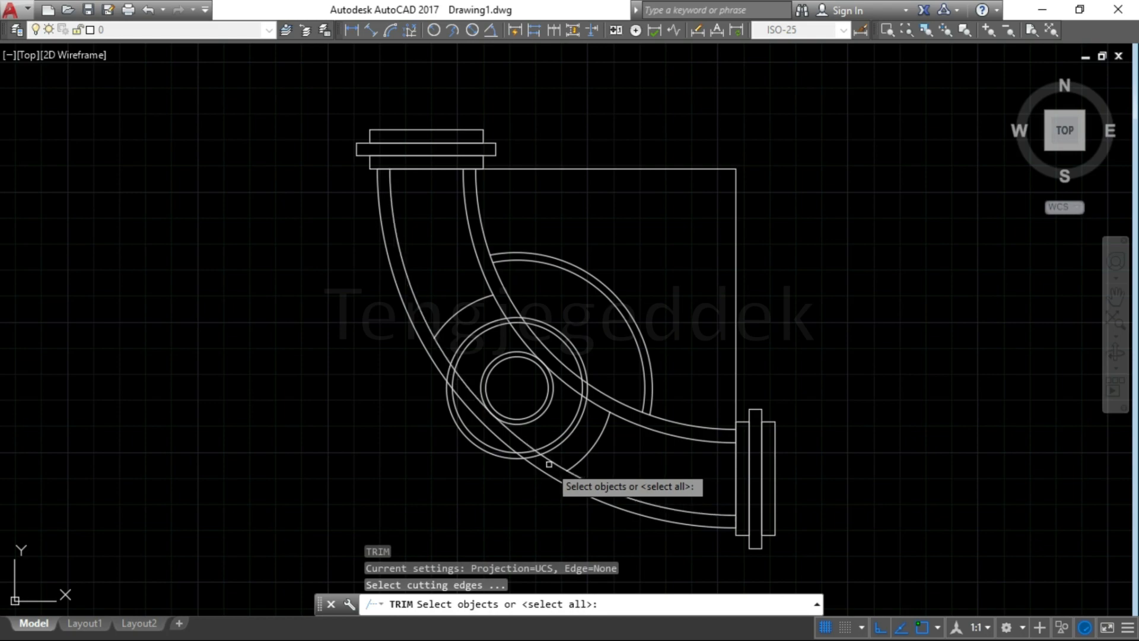
{"action": "left_click", "coordinate": [593, 448]}
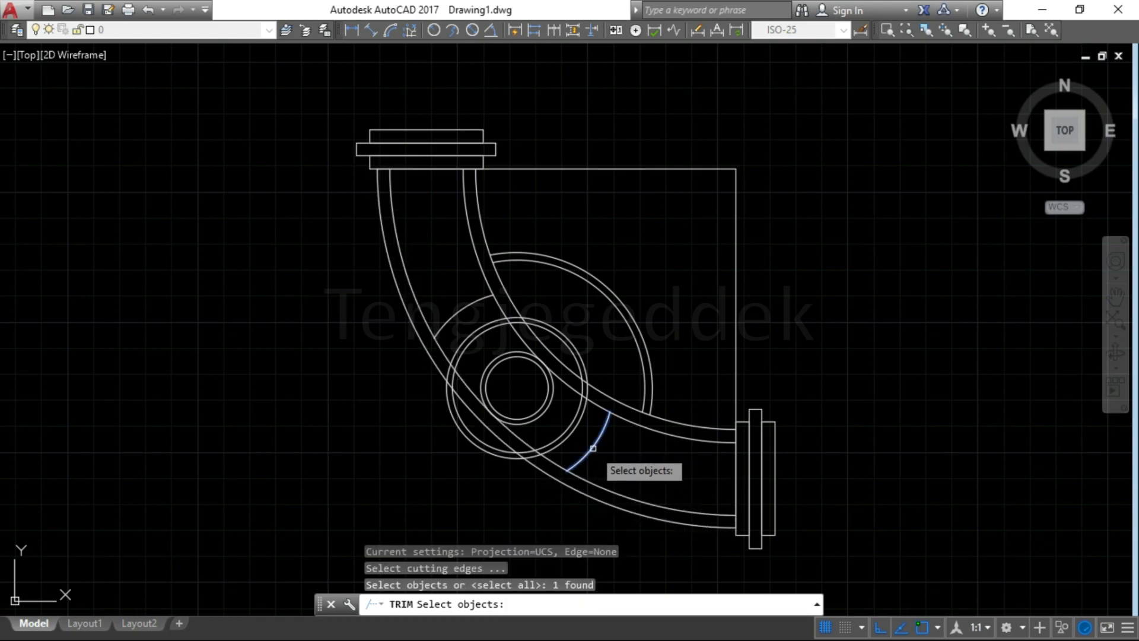
{"action": "left_click", "coordinate": [455, 314]}
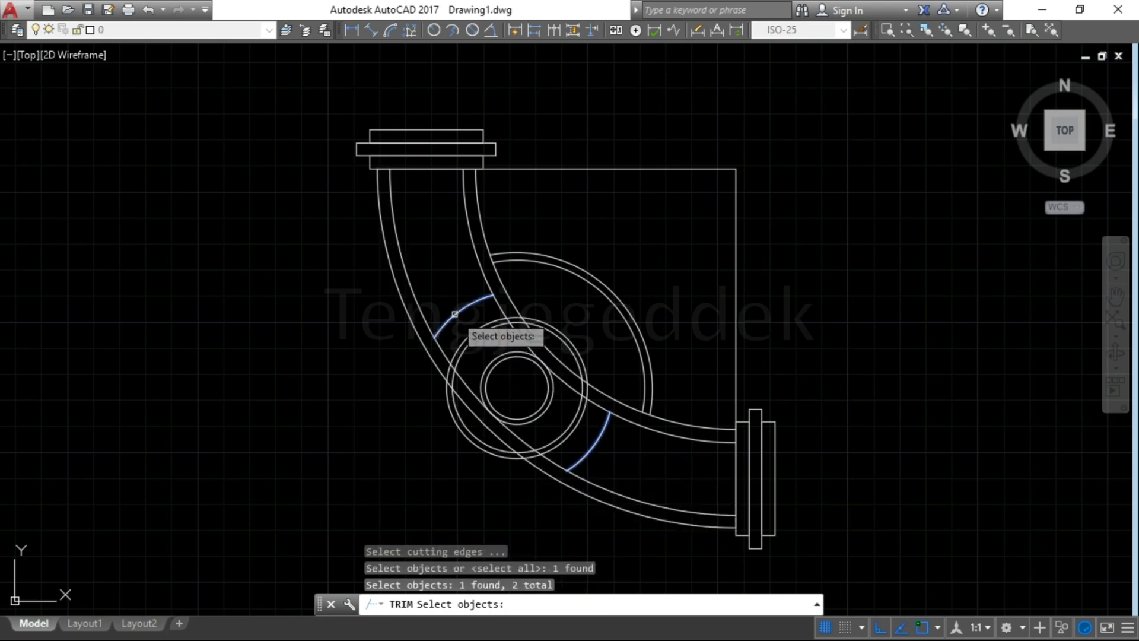
{"action": "left_click", "coordinate": [582, 420]}
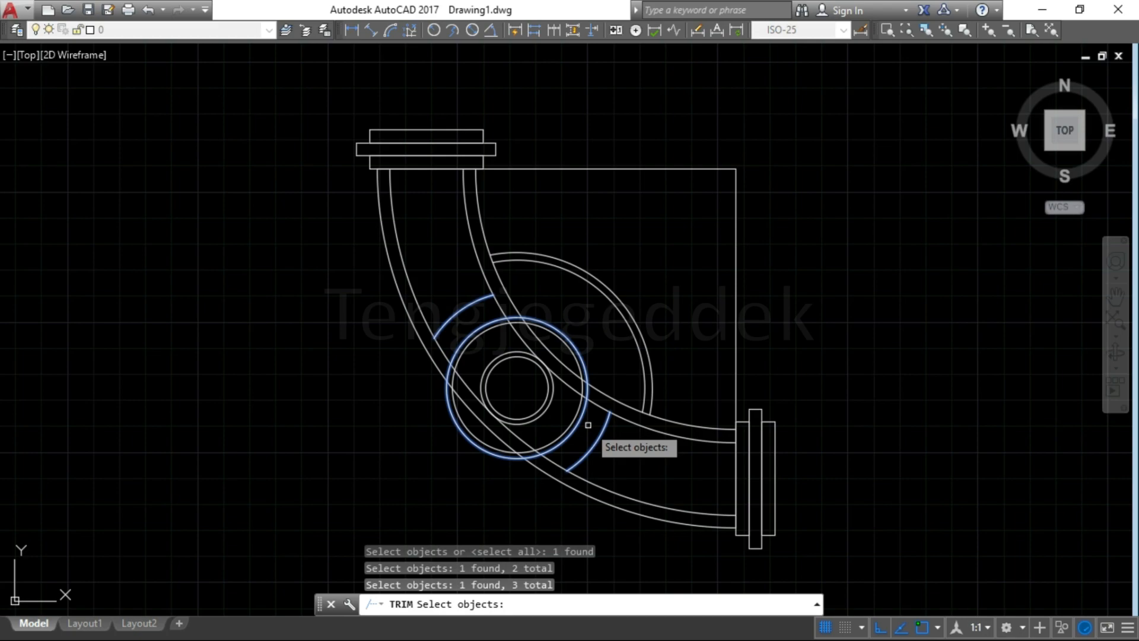
{"action": "key", "text": "Return"}
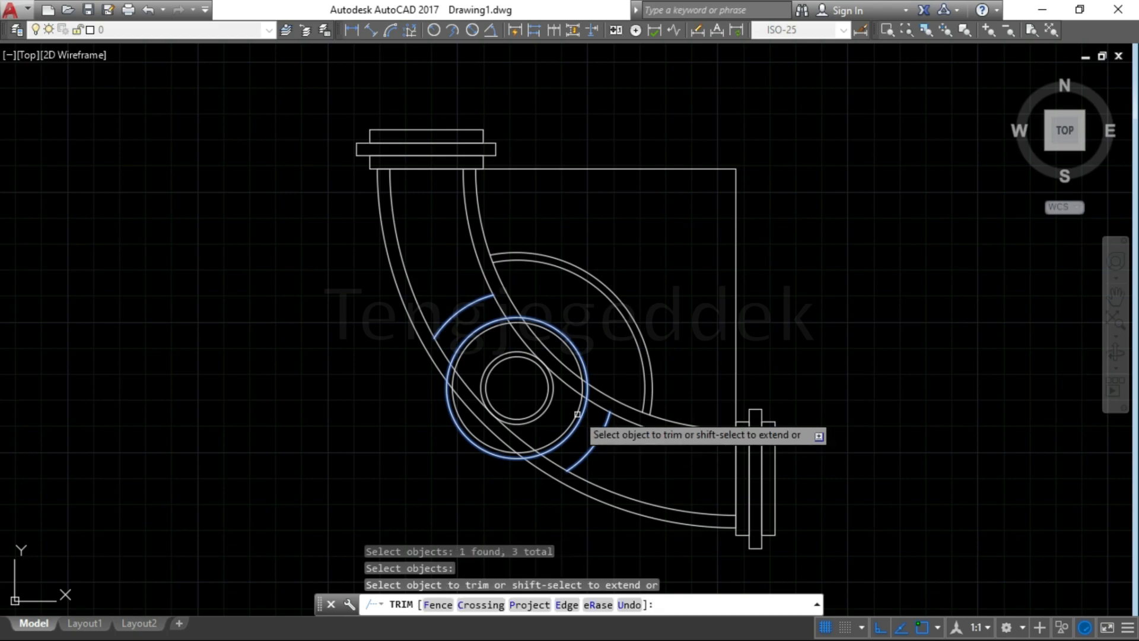
{"action": "left_click", "coordinate": [562, 354]}
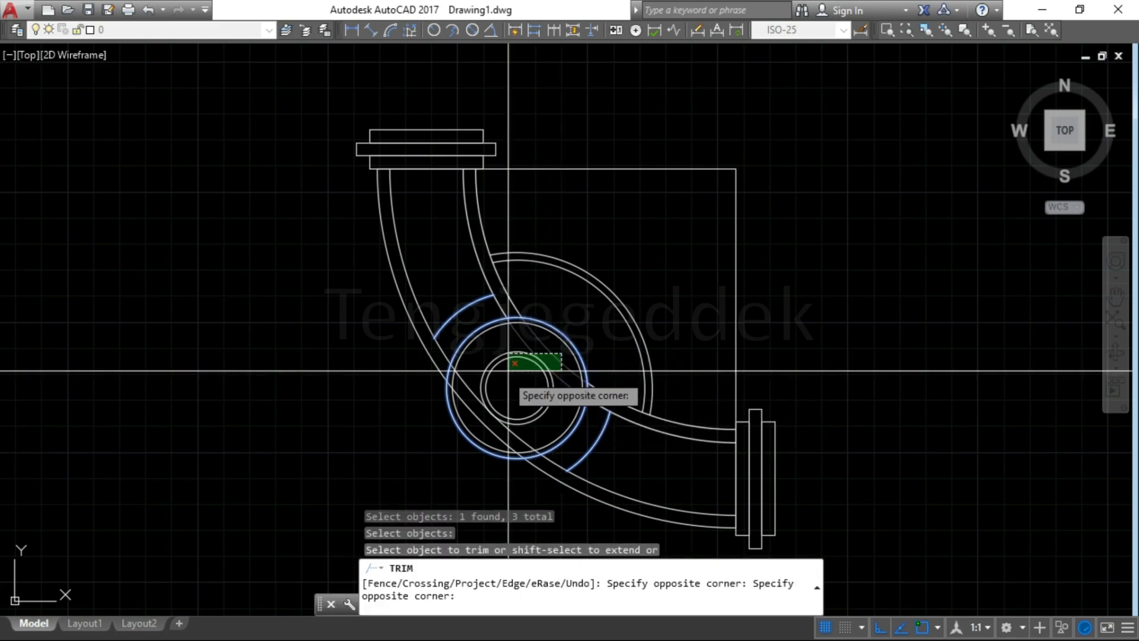
{"action": "left_click", "coordinate": [469, 411]}
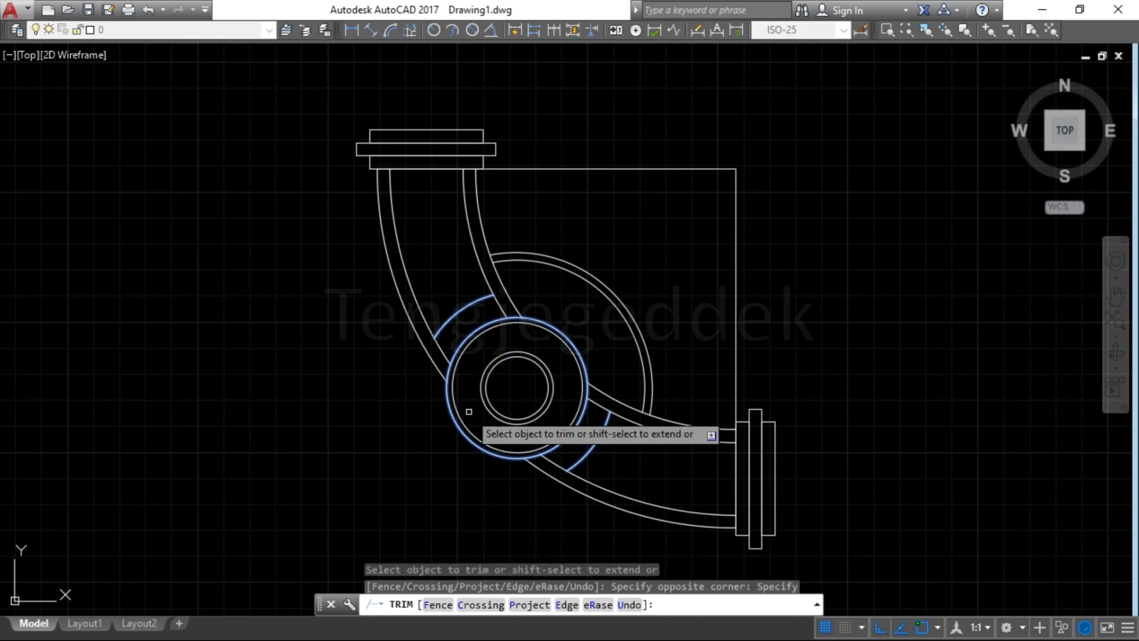
{"action": "left_click", "coordinate": [600, 408]}
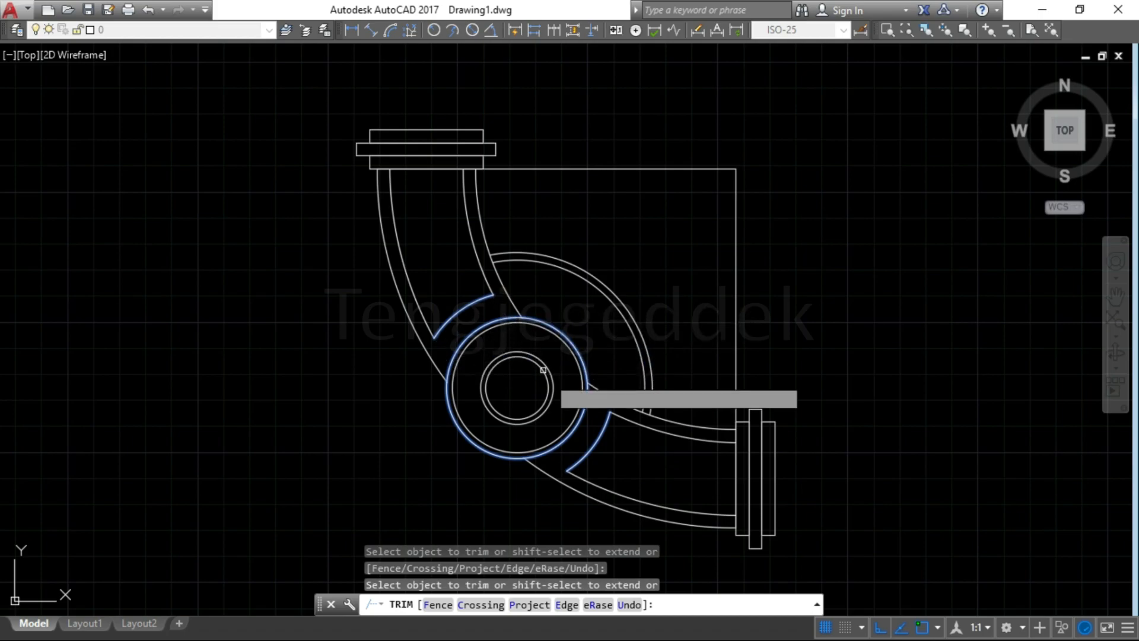
{"action": "key", "text": "Return"}
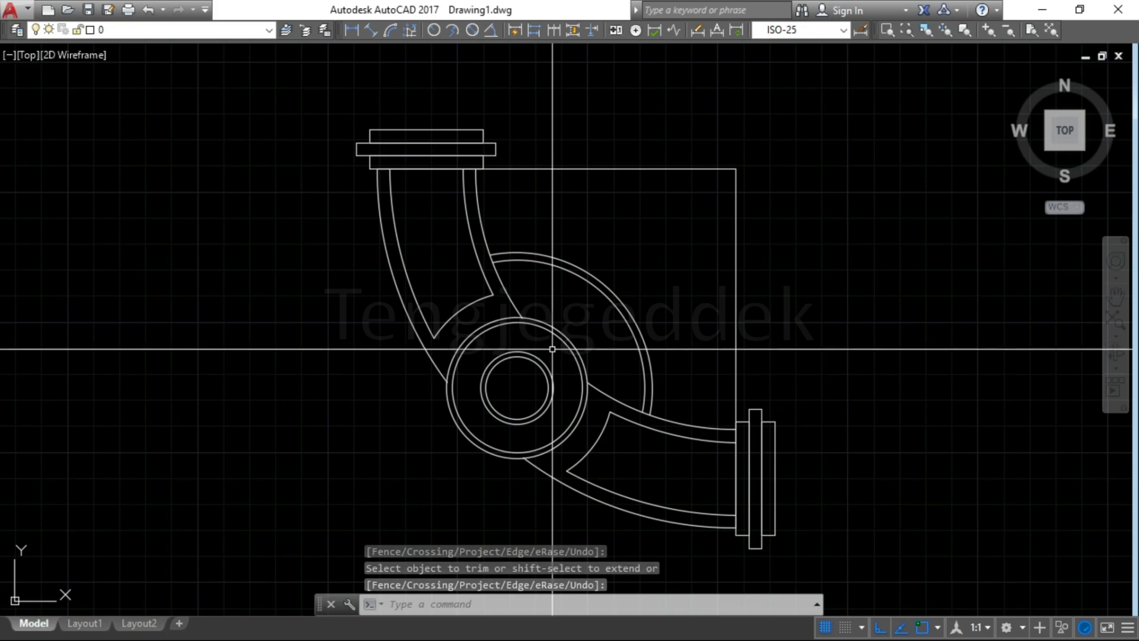
Draw a circle of radius 2 at the centre of the concentric circles.
{"action": "type", "text": "c"}
{"action": "key", "text": "Return"}
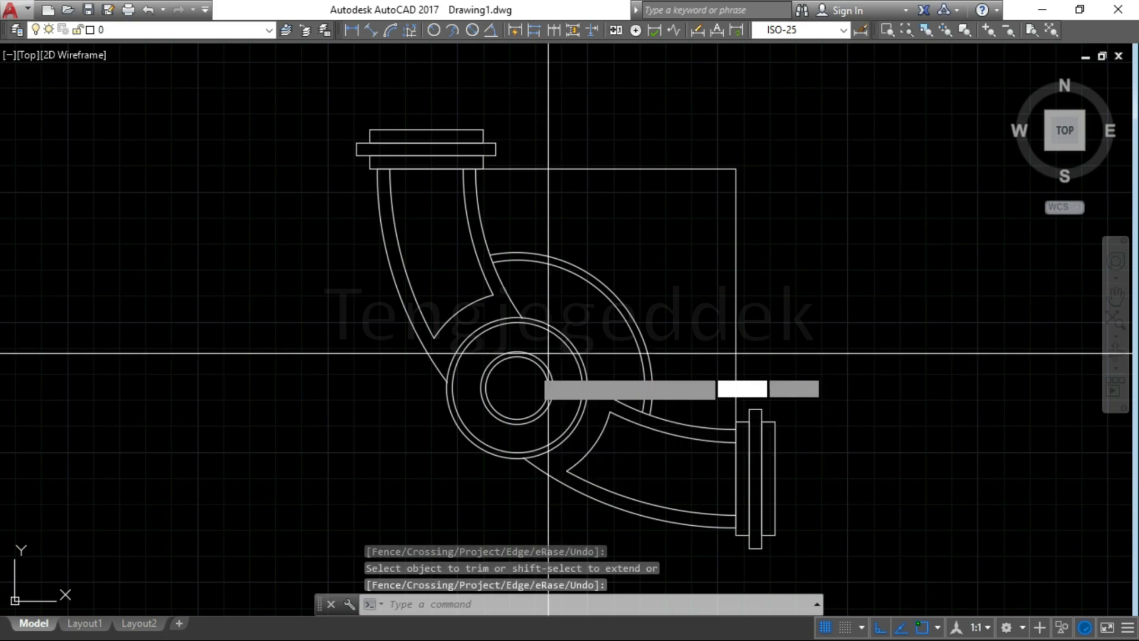
{"action": "left_click", "coordinate": [517, 388]}
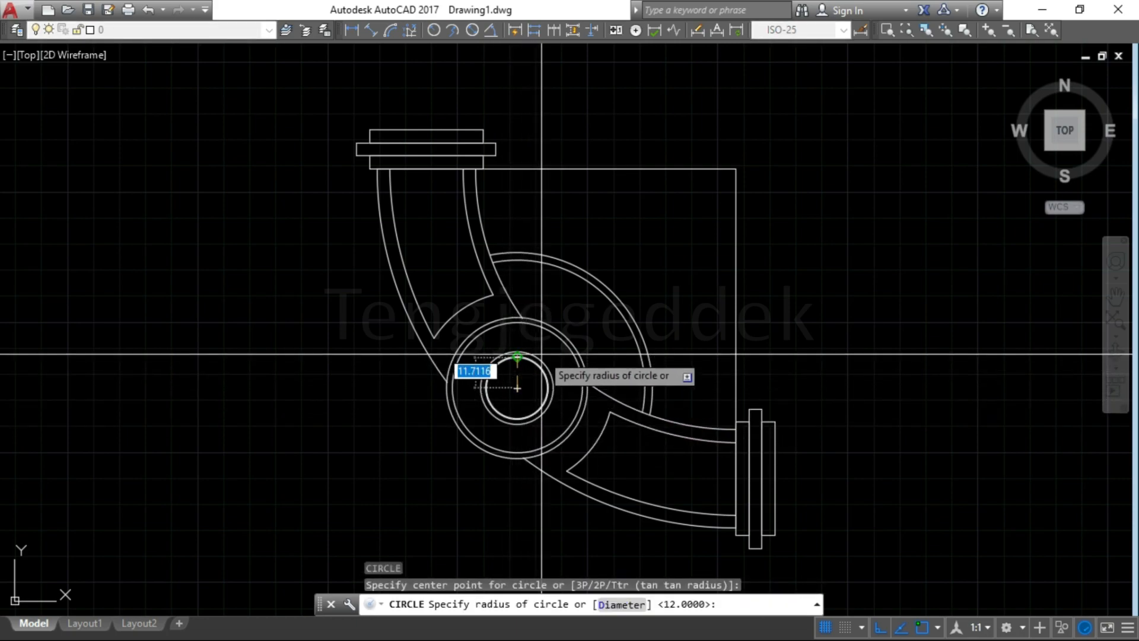
{"action": "type", "text": "2"}
{"action": "key", "text": "Return"}
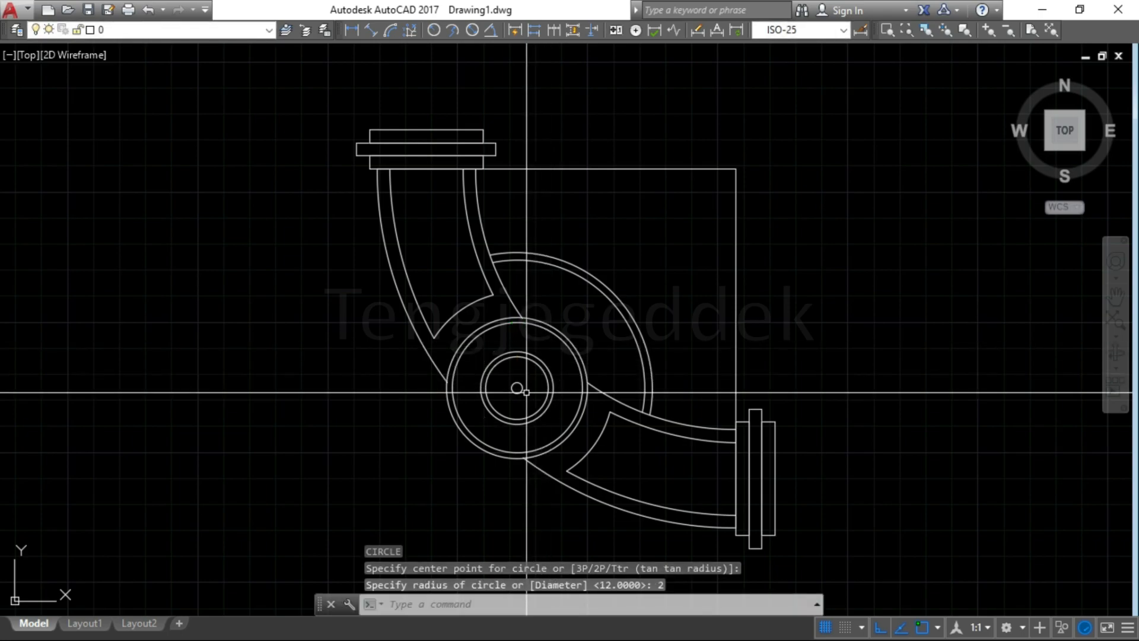
Move the radius 2 circle straight up from the common centre by 0,19.5.
{"action": "scroll", "coordinate": [527, 392], "scroll_direction": "up", "scroll_amount": 4}
{"action": "left_click", "coordinate": [502, 396]}
{"action": "type", "text": "m"}
{"action": "key", "text": "Return"}
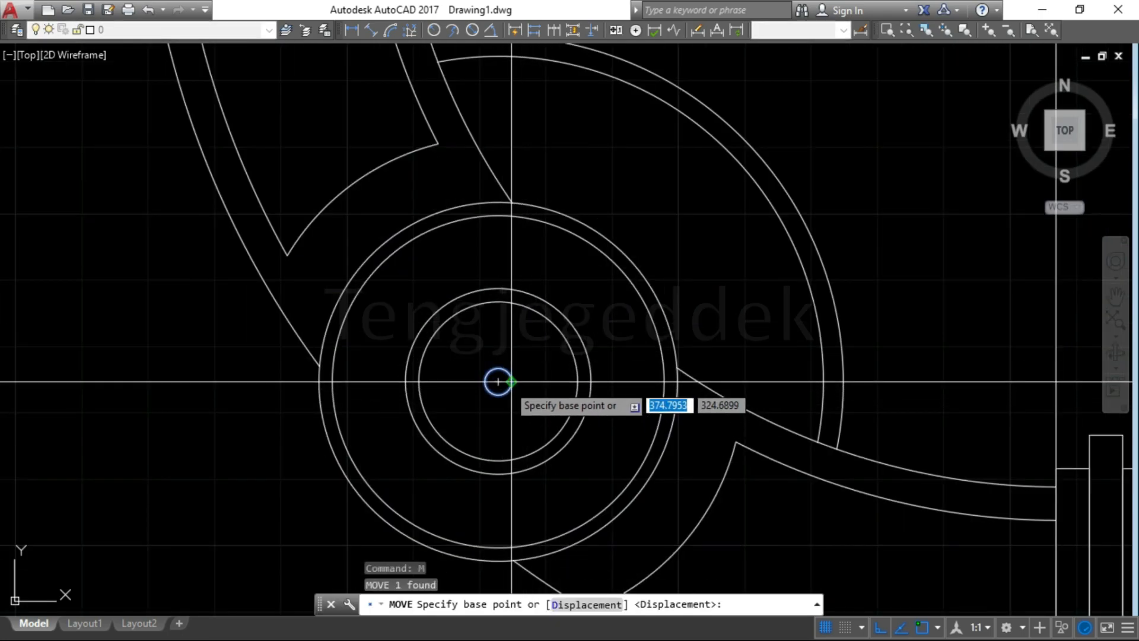
{"action": "left_click", "coordinate": [501, 380]}
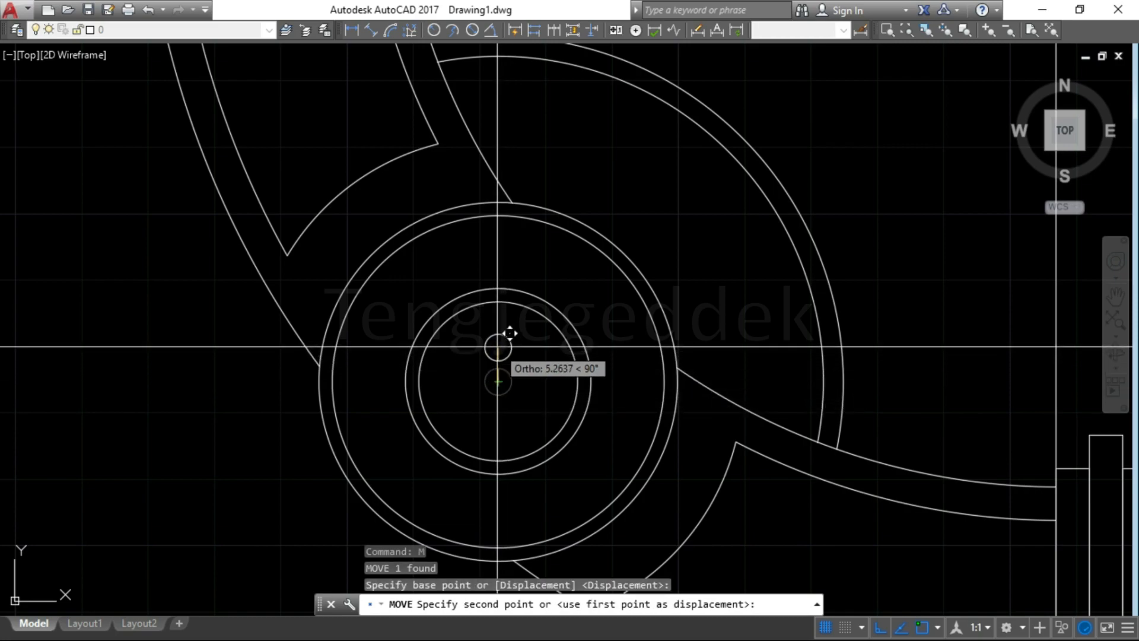
{"action": "type", "text": "0,"}
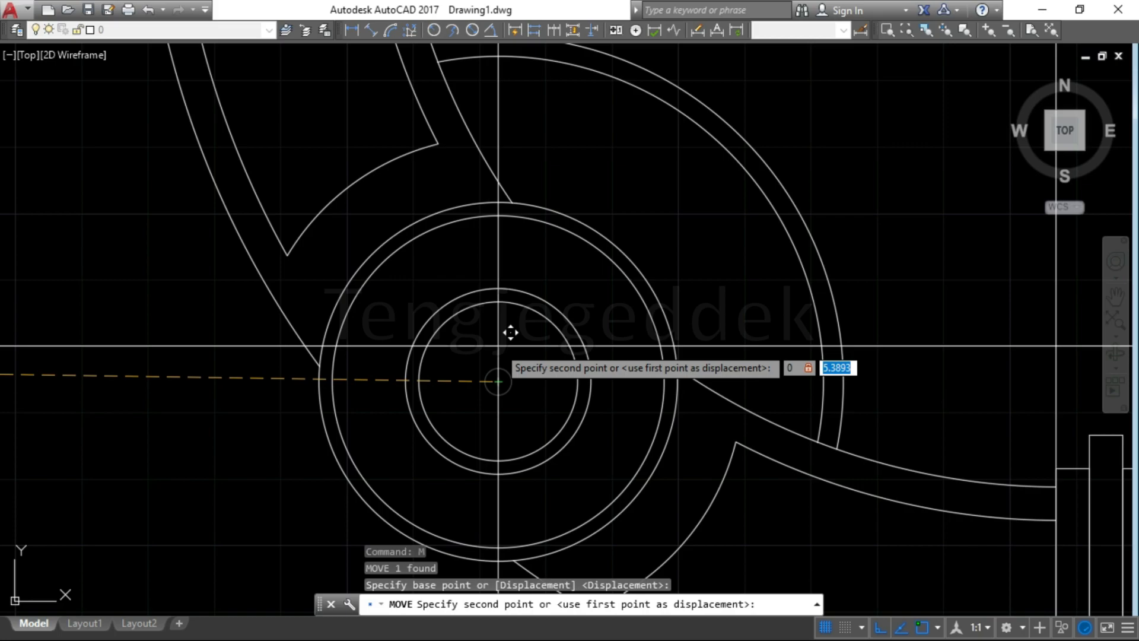
{"action": "key", "text": "BackSpace"}
{"action": "key", "text": "BackSpace"}
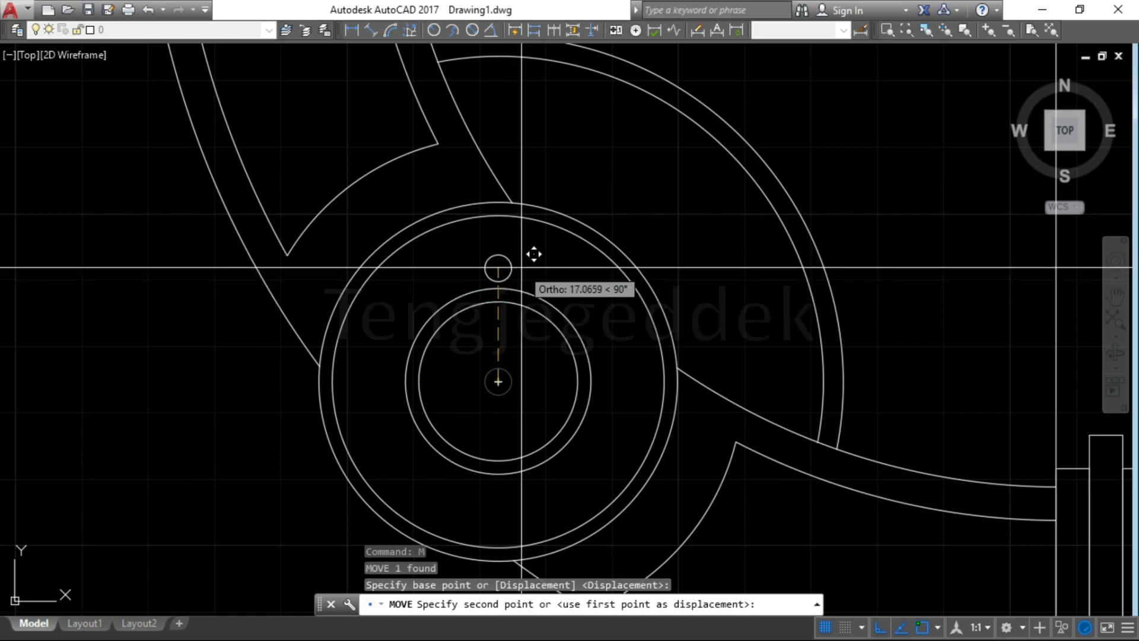
{"action": "type", "text": "1"}
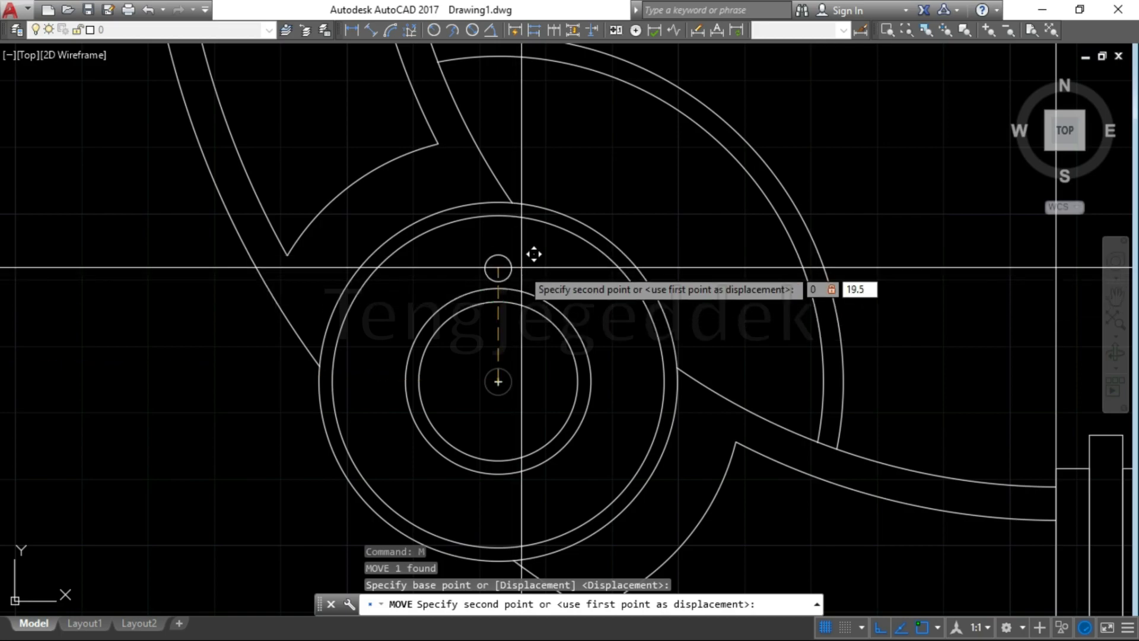
{"action": "type", "text": "9.5"}
{"action": "key", "text": "Return"}
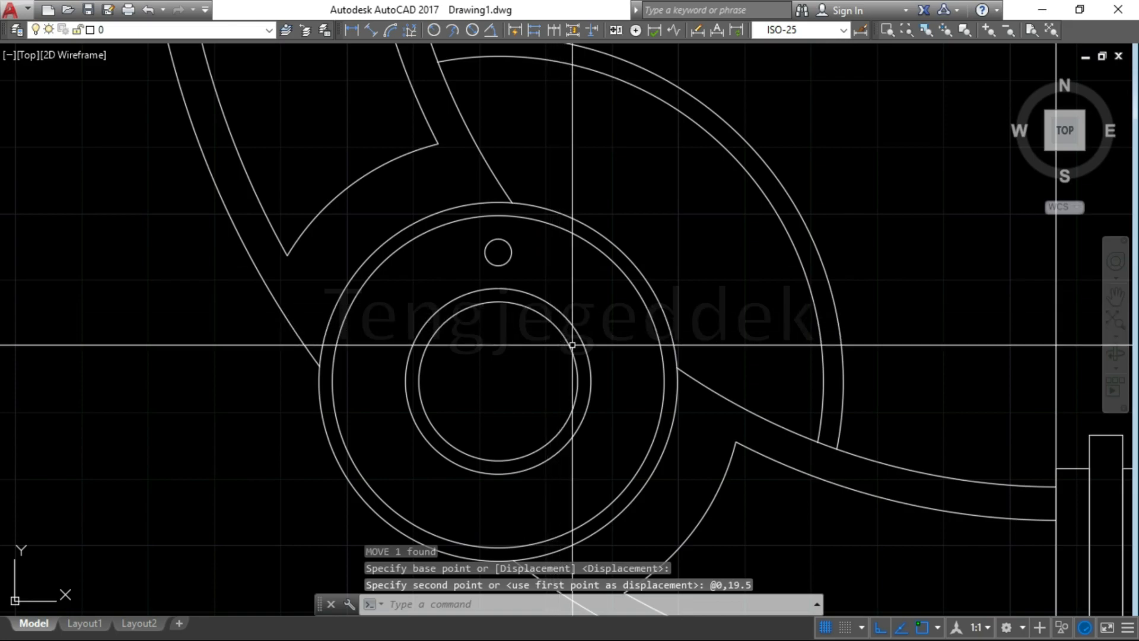
Create a polar array of six radius 2 circles around the centre of the concentric circles.
{"action": "scroll", "coordinate": [571, 345], "scroll_direction": "down", "scroll_amount": 3}
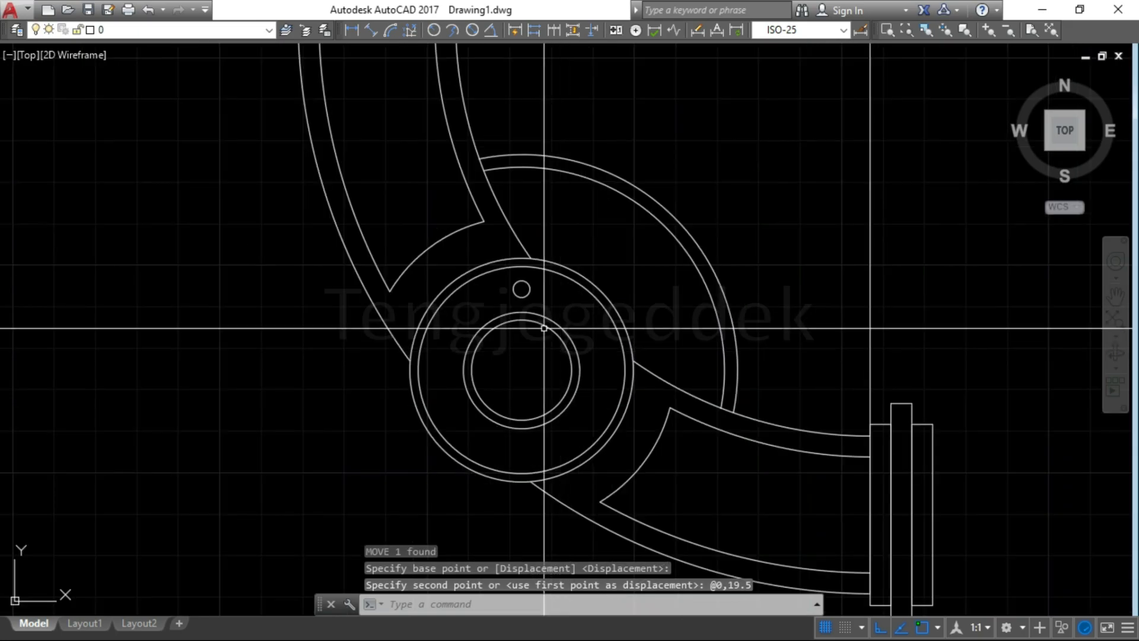
{"action": "type", "text": "a"}
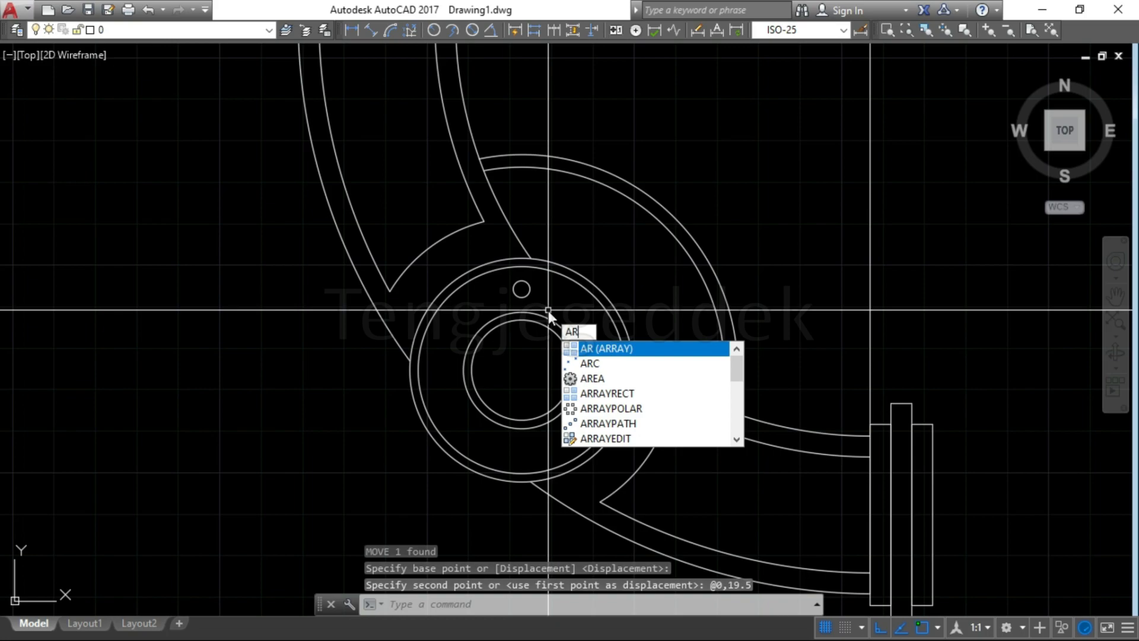
{"action": "key", "text": "Return"}
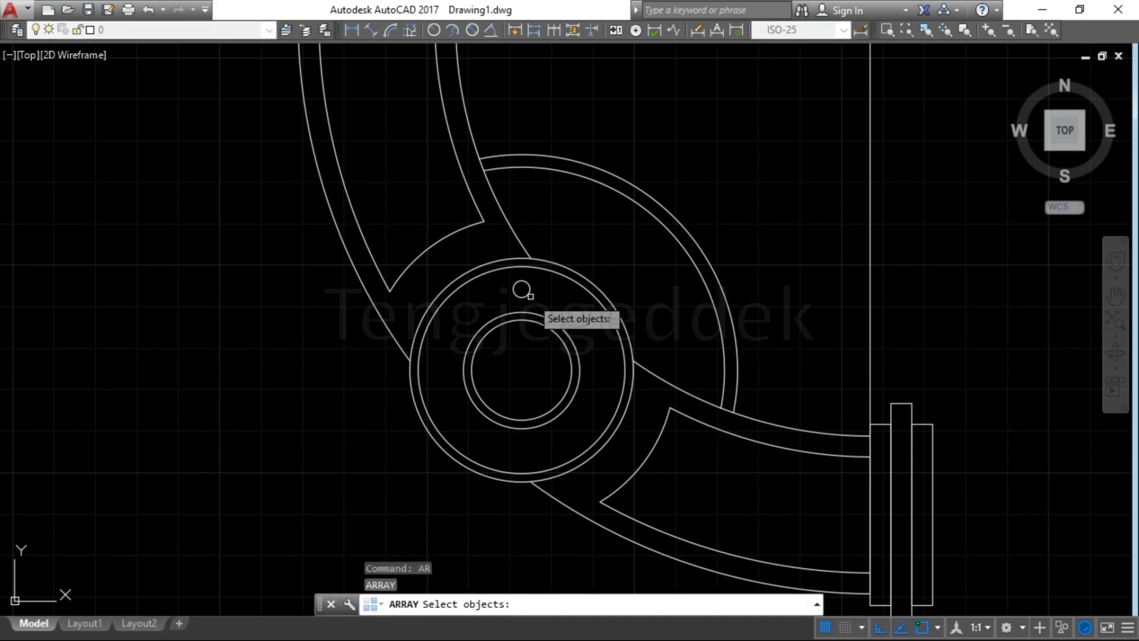
{"action": "left_click", "coordinate": [521, 288]}
{"action": "key", "text": "Return"}
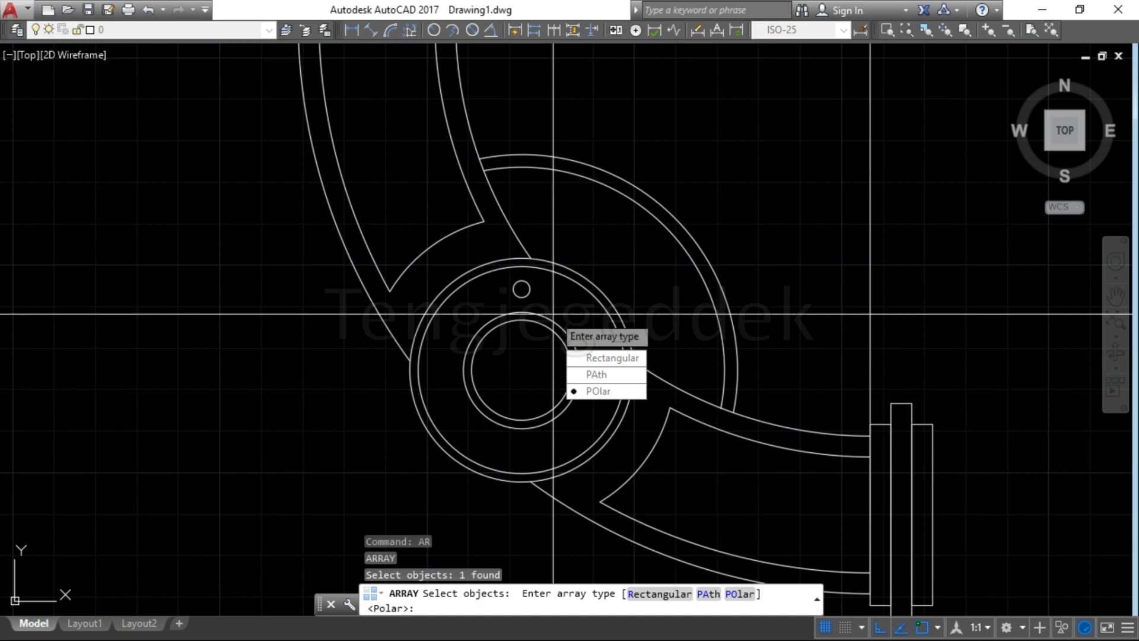
{"action": "key", "text": "Return"}
{"action": "left_click", "coordinate": [522, 370]}
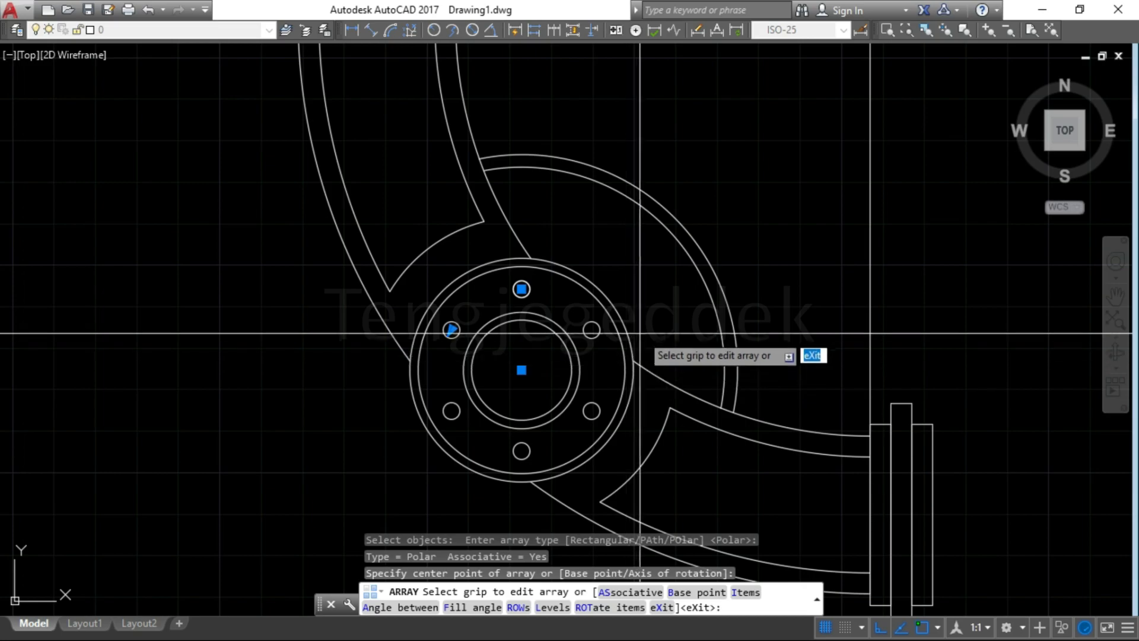
{"action": "key", "text": "Return"}
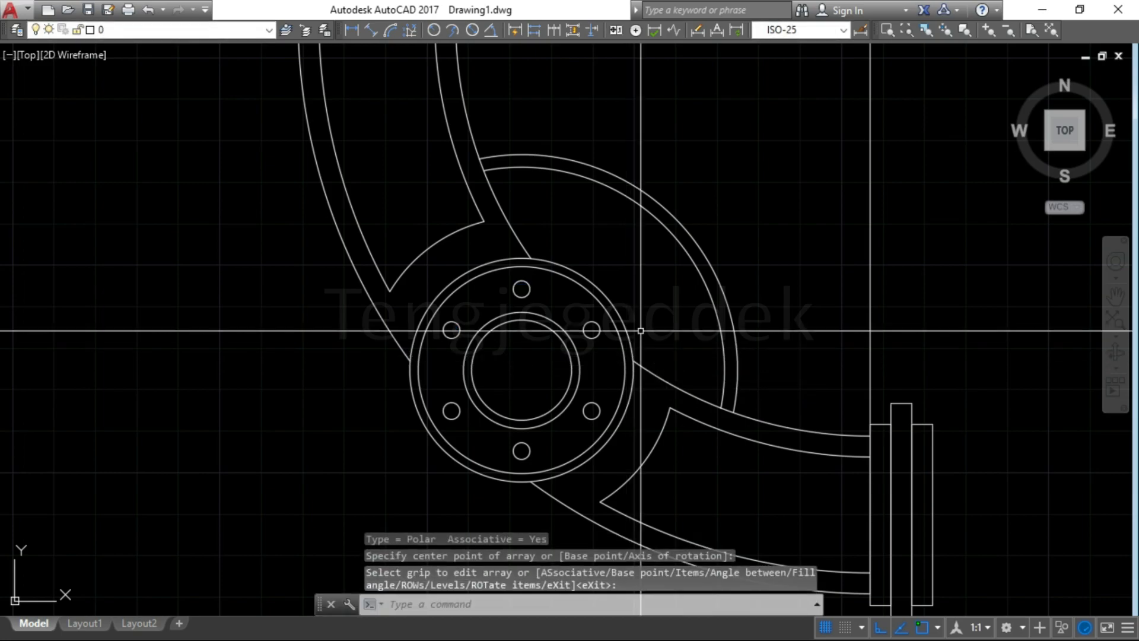
Erase the horizontal and vertical construction lines joining the inner ends of the elbow's two flanges.
{"action": "scroll", "coordinate": [644, 331], "scroll_direction": "down", "scroll_amount": 2}
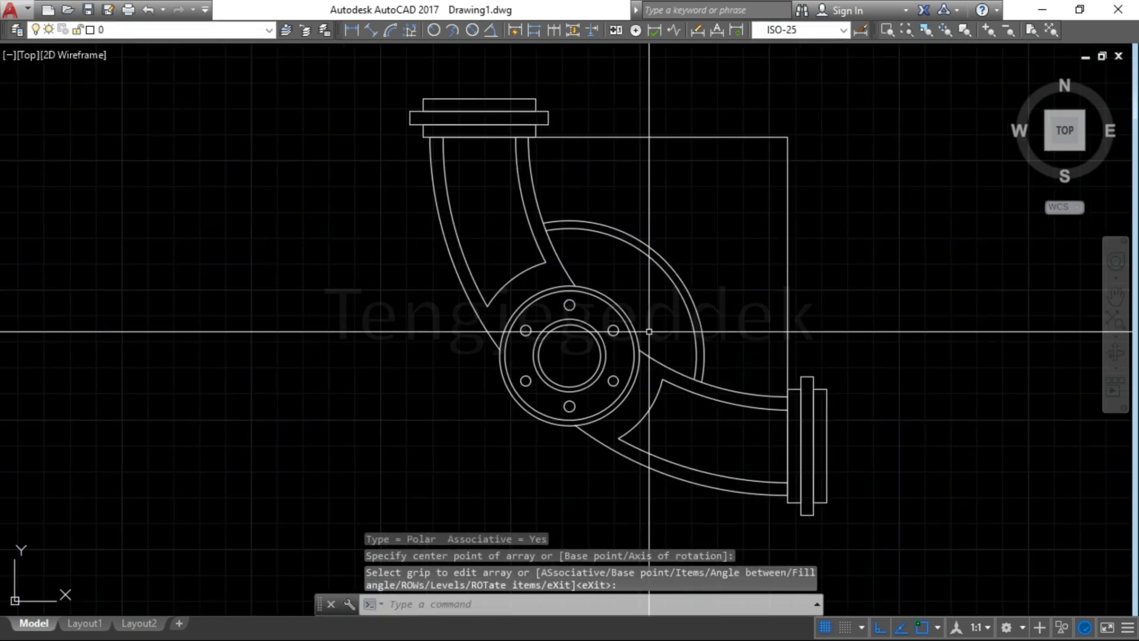
{"action": "scroll", "coordinate": [648, 335], "scroll_direction": "down", "scroll_amount": 2}
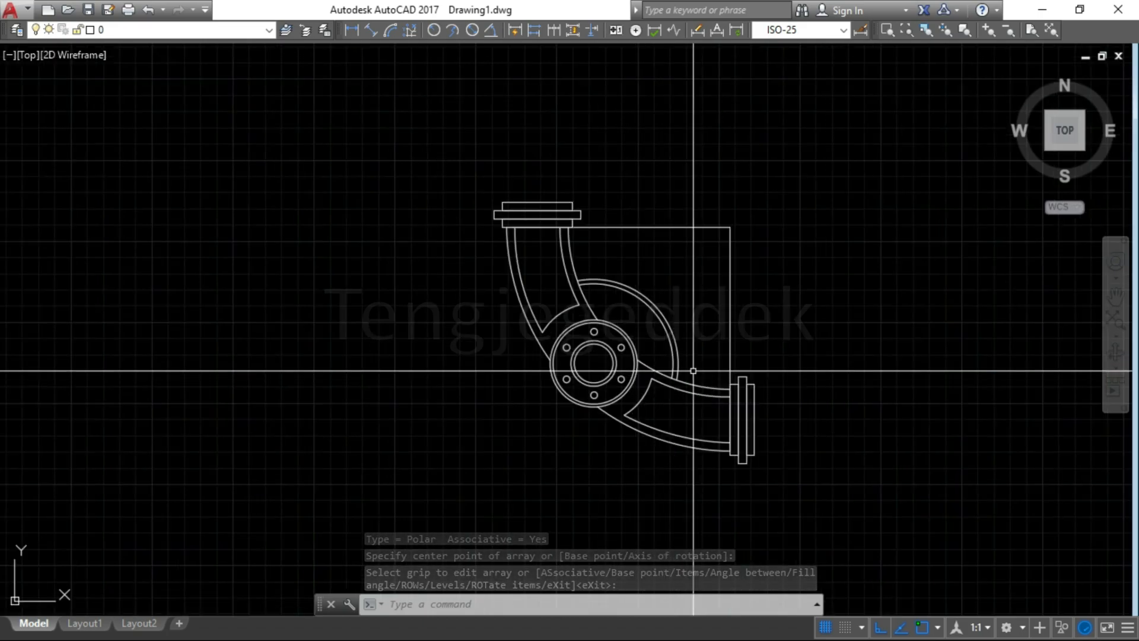
{"action": "left_click", "coordinate": [733, 233]}
{"action": "left_click", "coordinate": [702, 203]}
{"action": "type", "text": "e"}
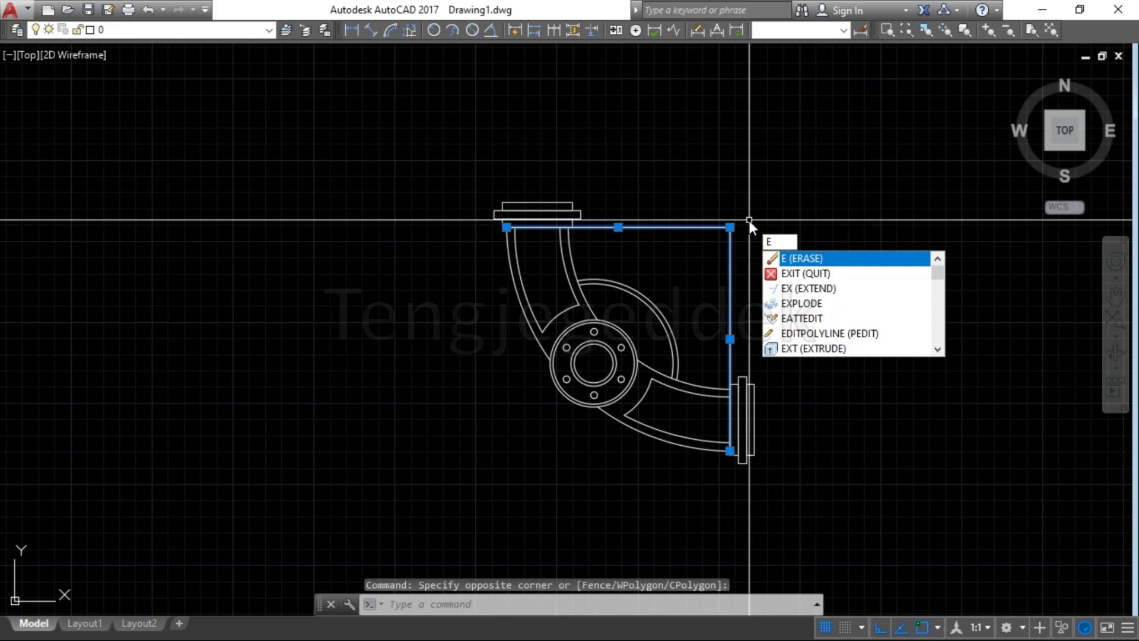
{"action": "key", "text": "Return"}
Draw a circle of radius 31 in the empty area below the pipe elbow.
{"action": "scroll", "coordinate": [637, 178], "scroll_direction": "down", "scroll_amount": 2}
{"action": "scroll", "coordinate": [607, 237], "scroll_direction": "down", "scroll_amount": 2}
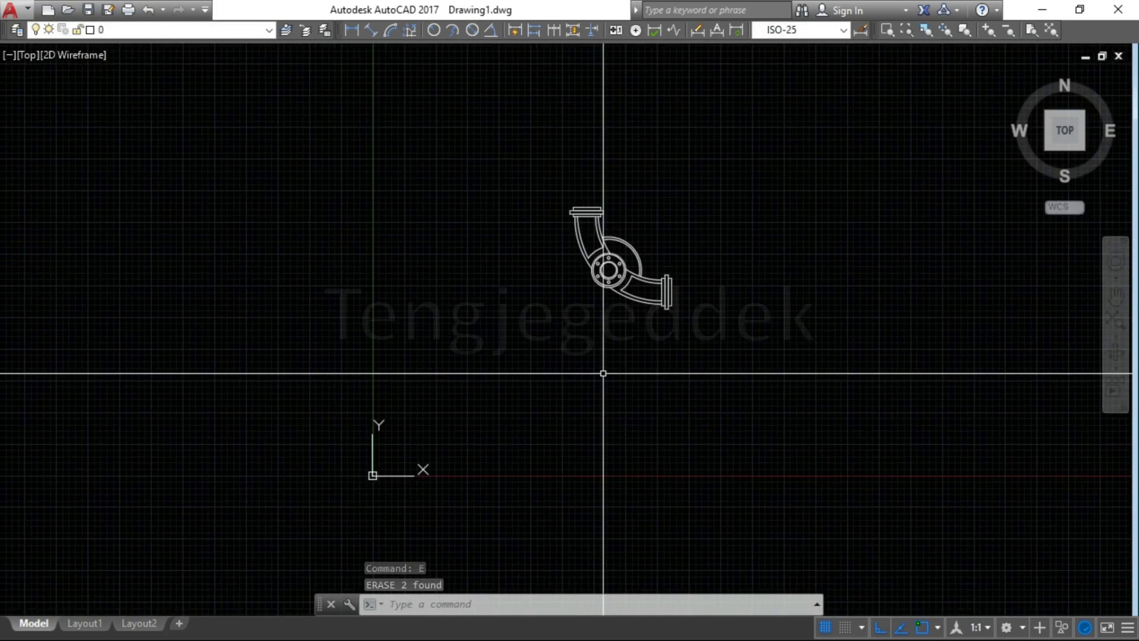
{"action": "scroll", "coordinate": [621, 367], "scroll_direction": "up", "scroll_amount": 2}
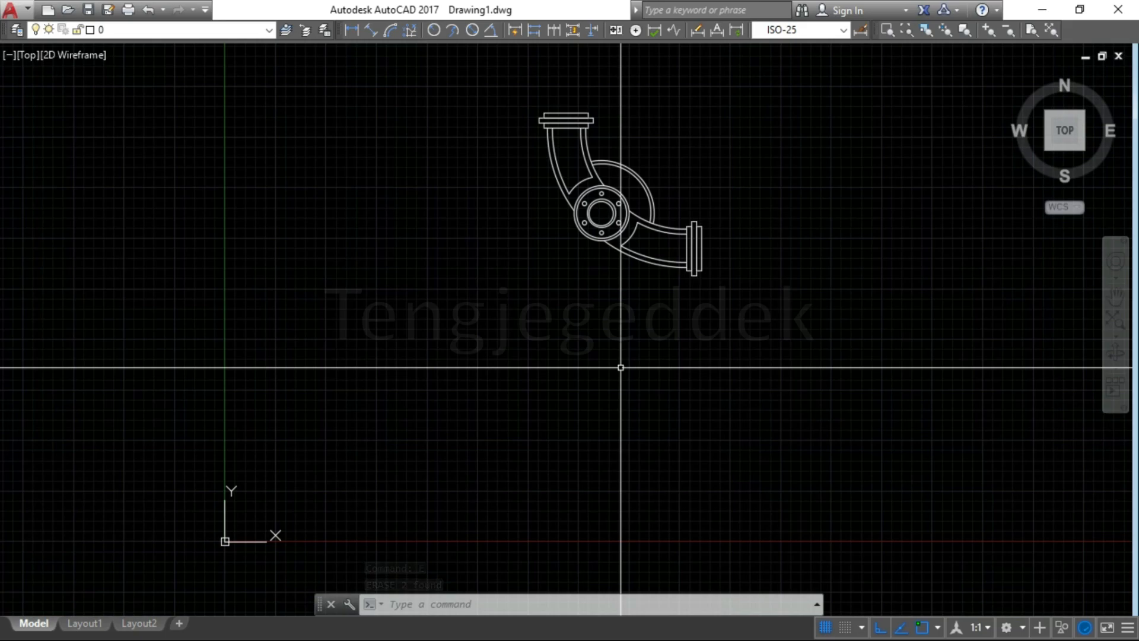
{"action": "scroll", "coordinate": [620, 367], "scroll_direction": "up", "scroll_amount": 4}
{"action": "type", "text": "c"}
{"action": "key", "text": "Return"}
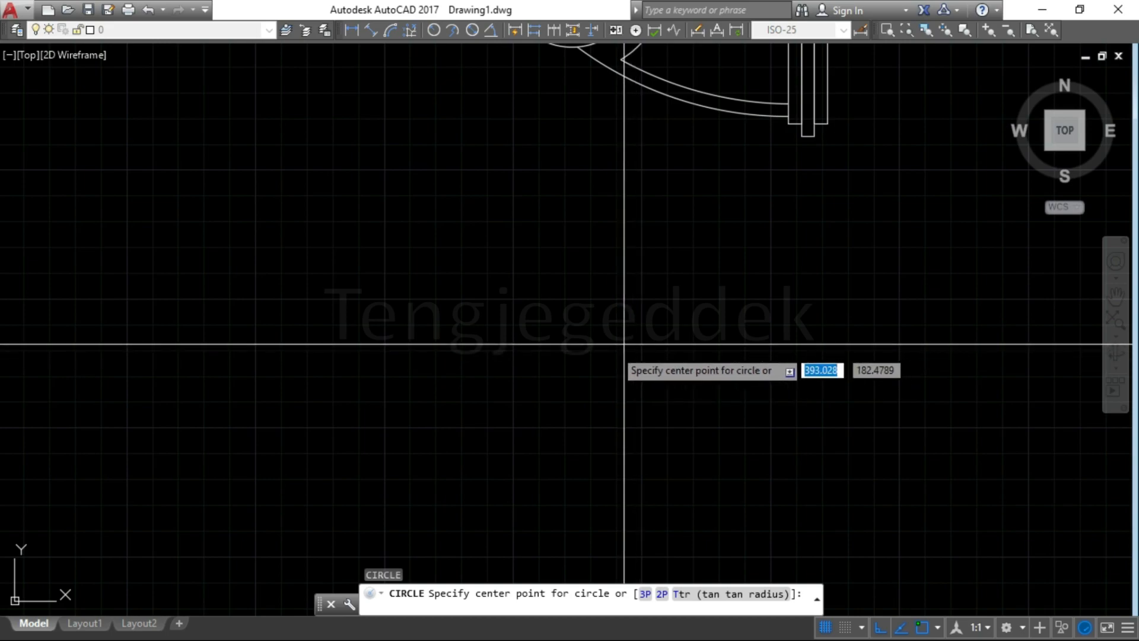
{"action": "left_click", "coordinate": [556, 459]}
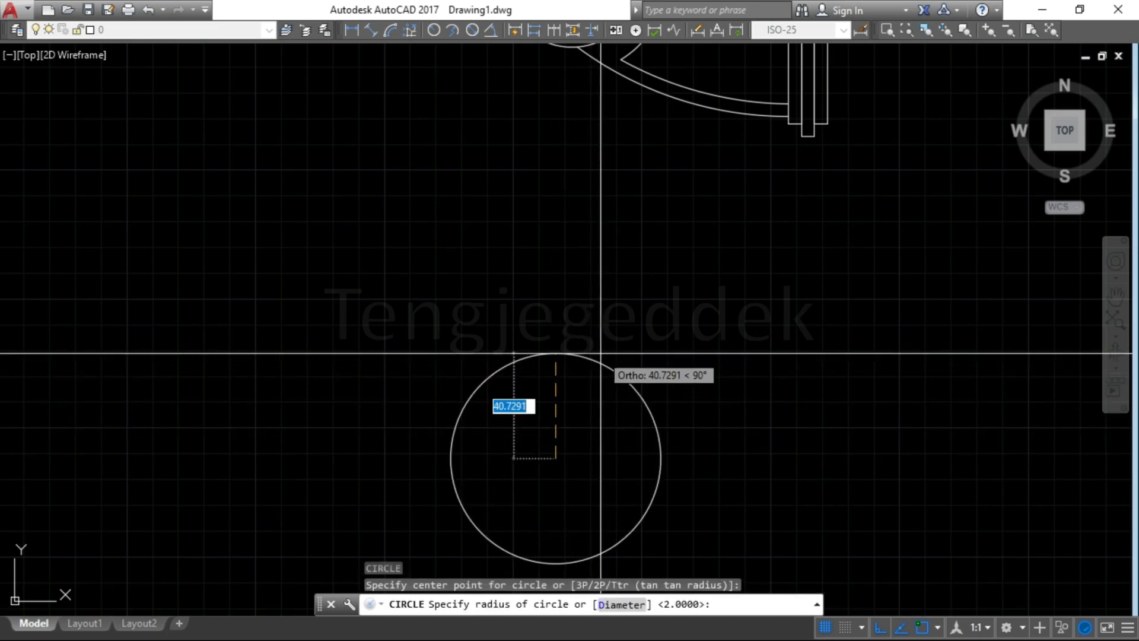
{"action": "key", "text": "Return"}
Draw a concentric circle of radius 27 inside the radius 31 circle.
{"action": "scroll", "coordinate": [590, 288], "scroll_direction": "down", "scroll_amount": 2}
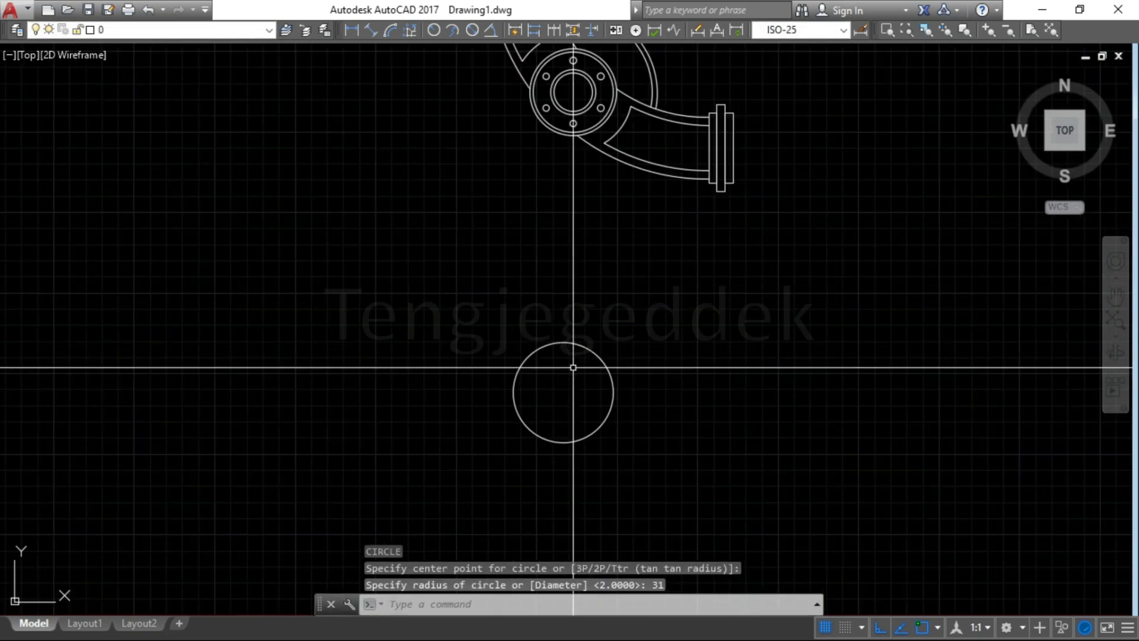
{"action": "scroll", "coordinate": [567, 426], "scroll_direction": "up", "scroll_amount": 2}
{"action": "key", "text": "Return"}
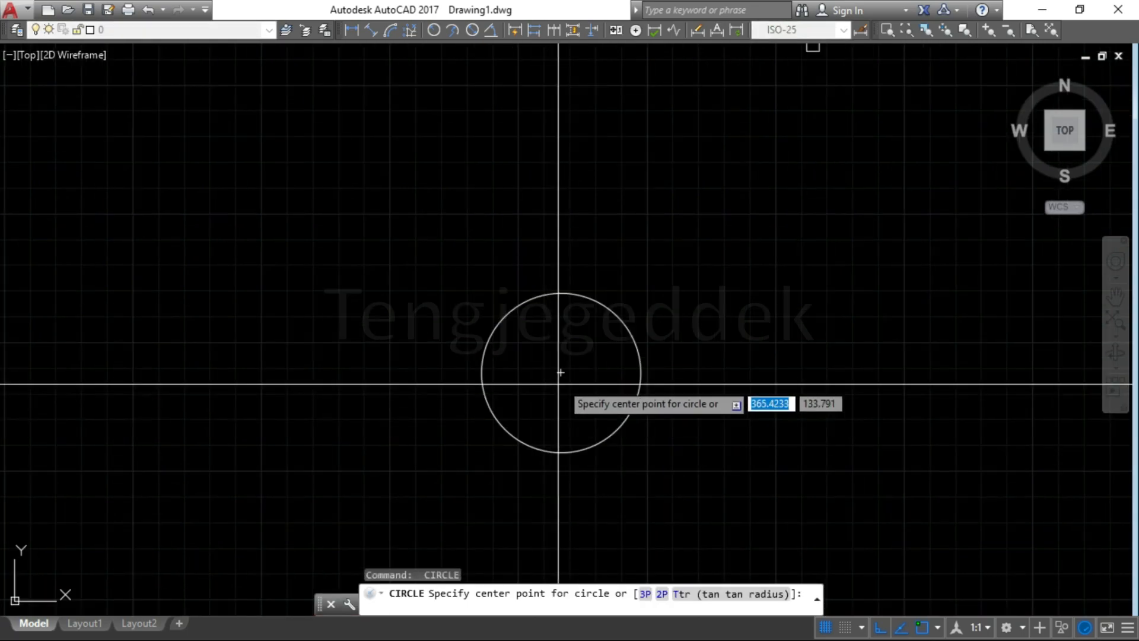
{"action": "left_click", "coordinate": [561, 372]}
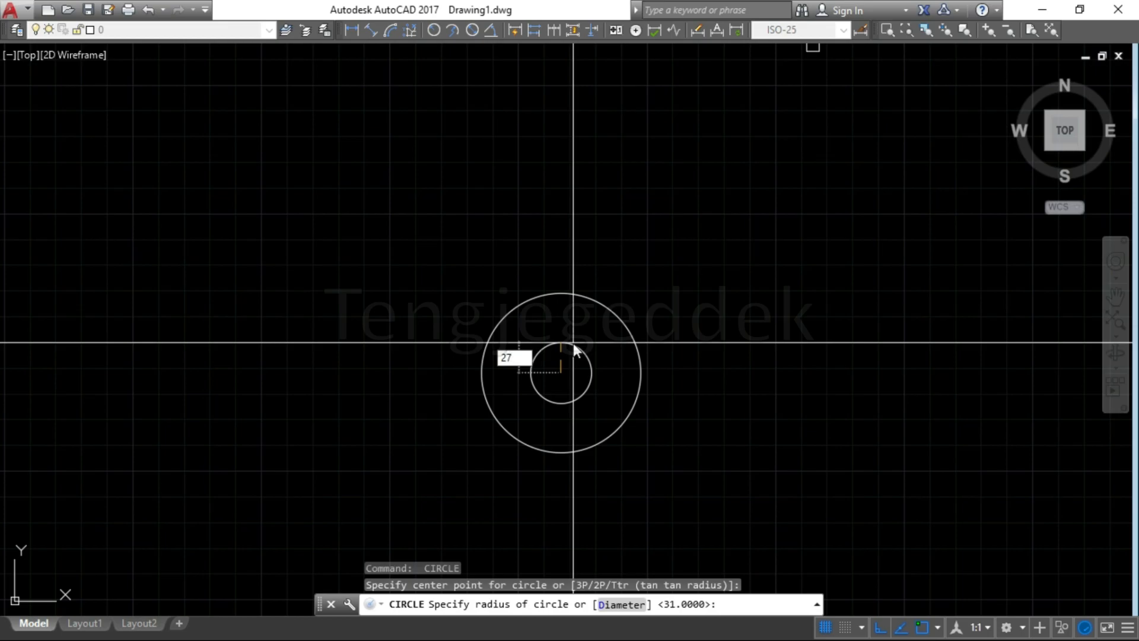
{"action": "type", "text": "27"}
{"action": "key", "text": "Return"}
Draw a polyline tick 1.13 long straight down from the upper quadrant of the radius 27 circle.
{"action": "scroll", "coordinate": [567, 390], "scroll_direction": "up", "scroll_amount": 2}
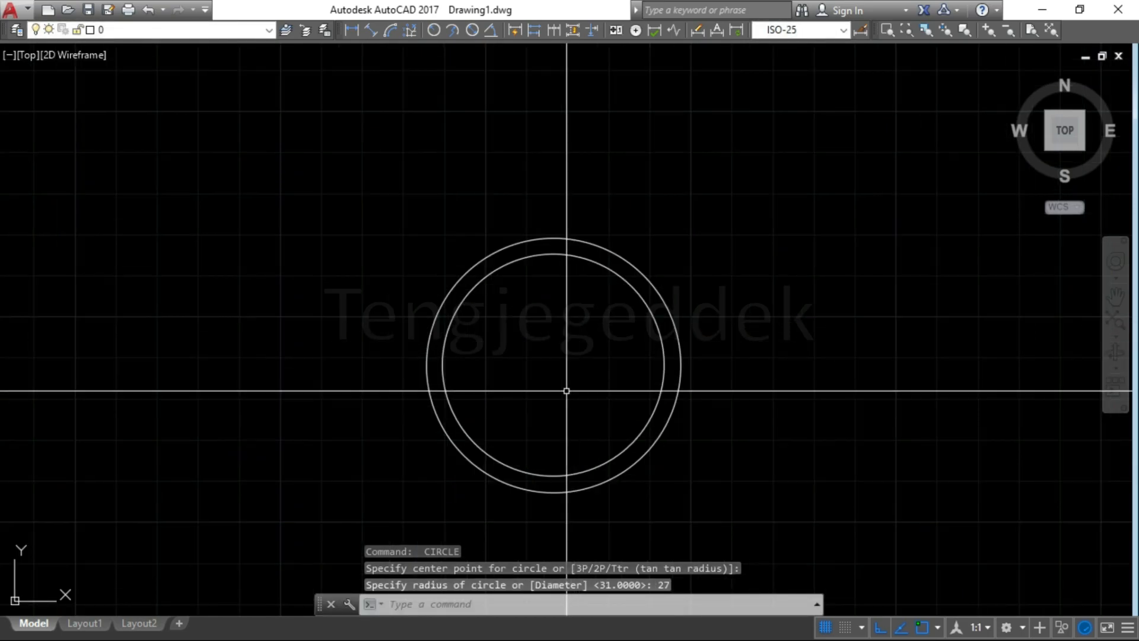
{"action": "scroll", "coordinate": [553, 404], "scroll_direction": "up", "scroll_amount": 2}
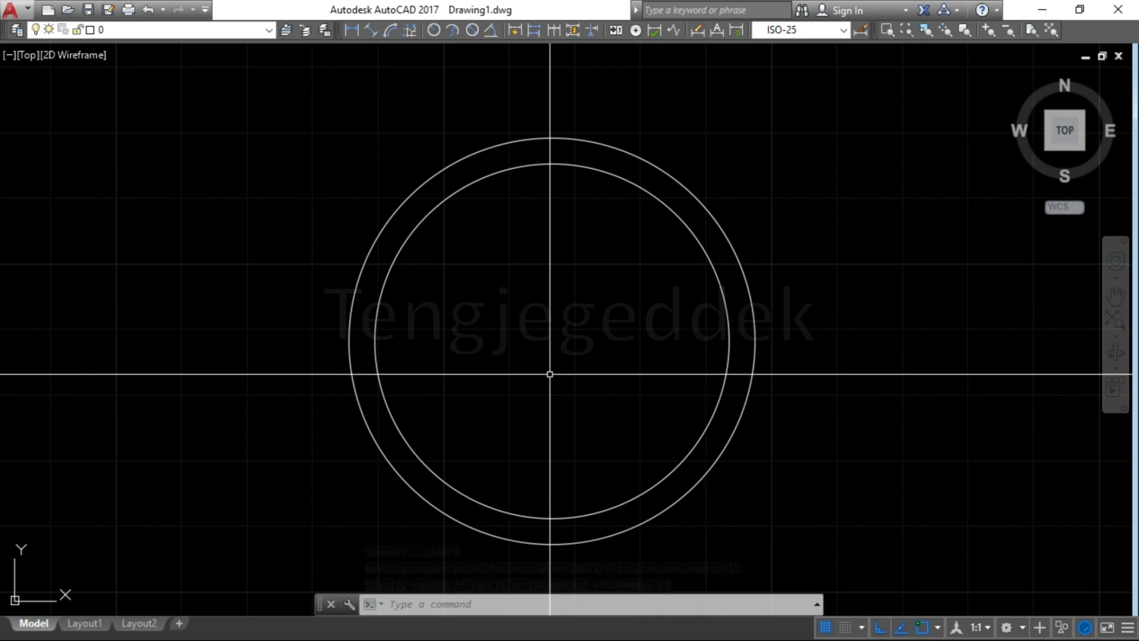
{"action": "type", "text": "PL"}
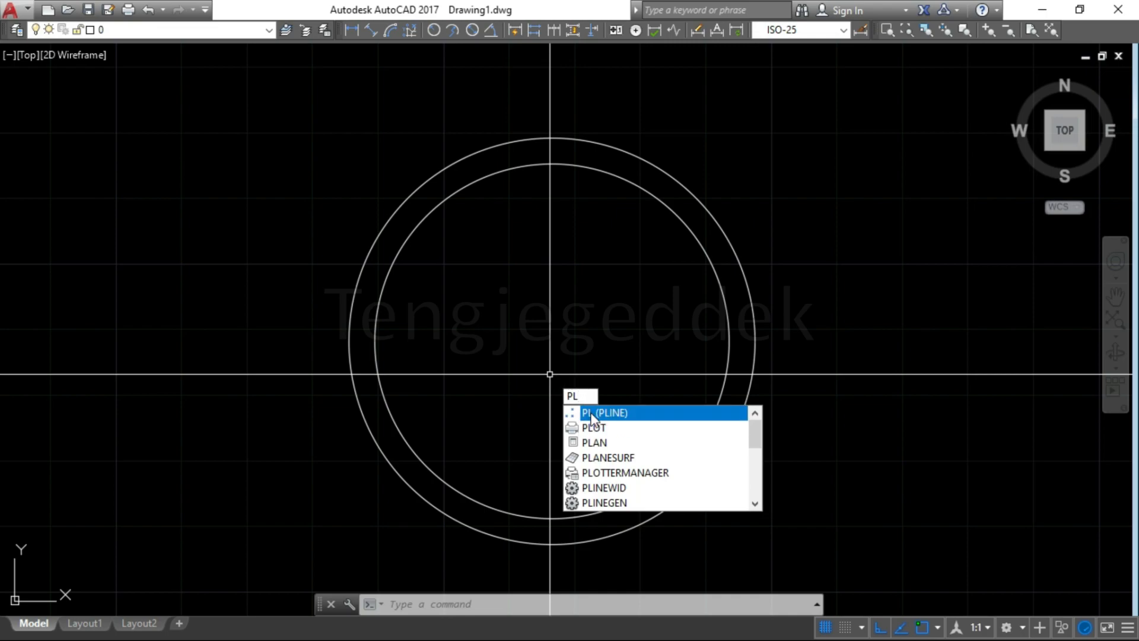
{"action": "left_click", "coordinate": [601, 415]}
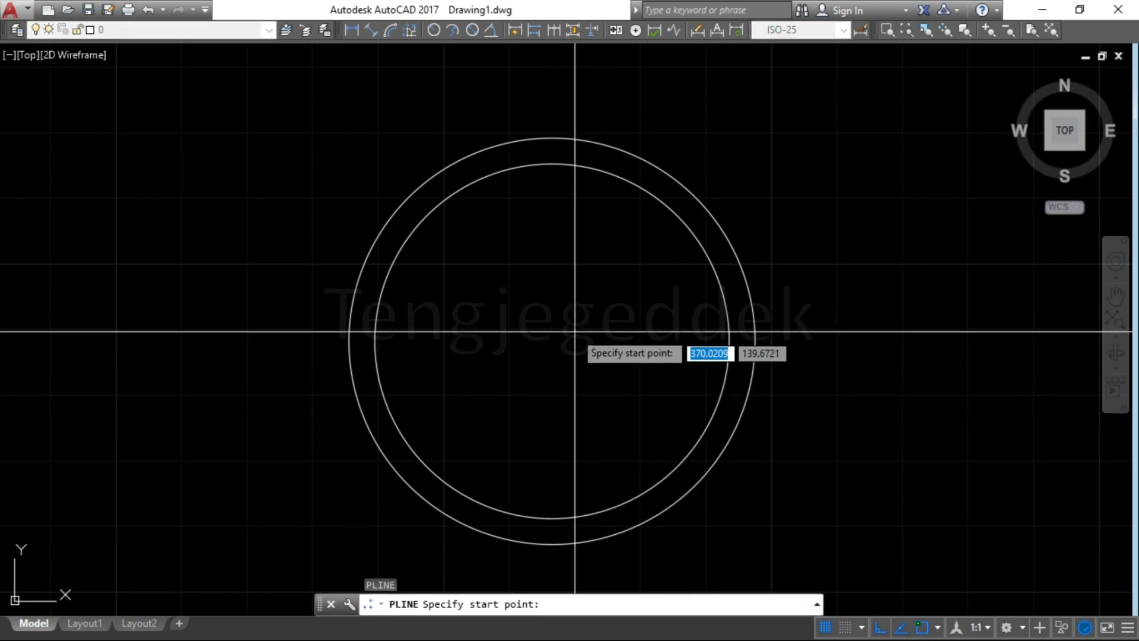
{"action": "left_click", "coordinate": [552, 164]}
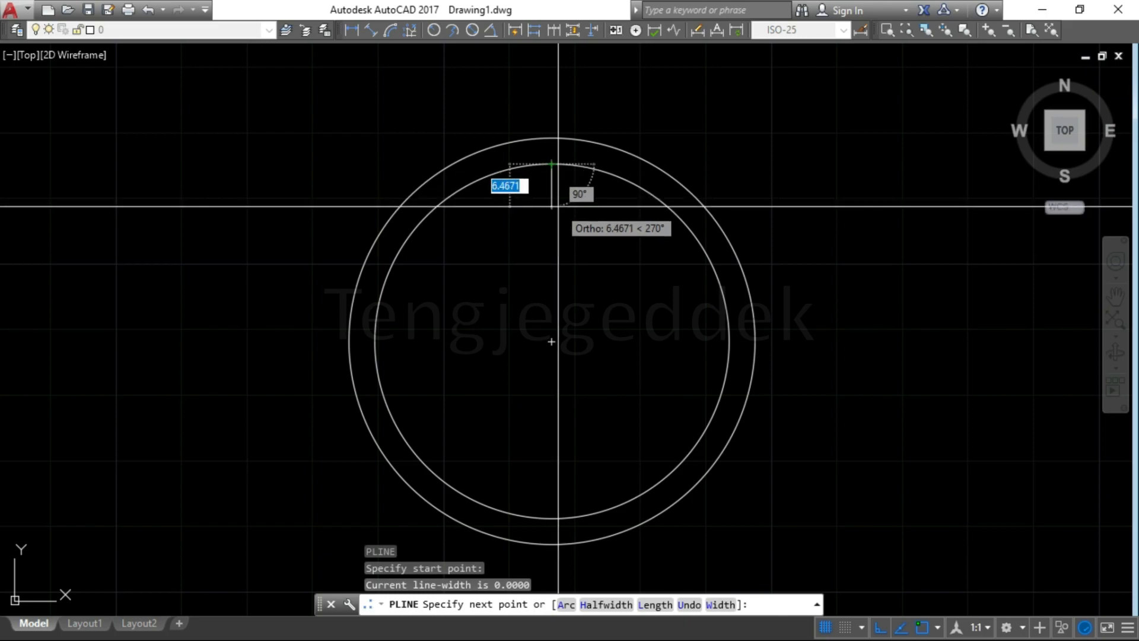
{"action": "type", "text": "1.13"}
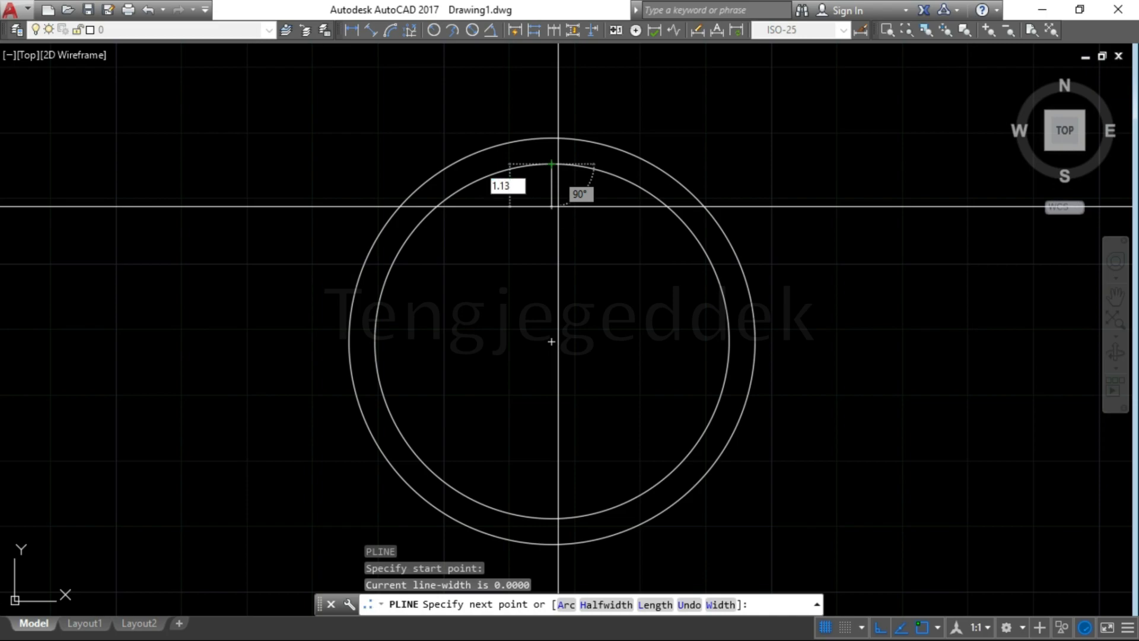
{"action": "key", "text": "Return"}
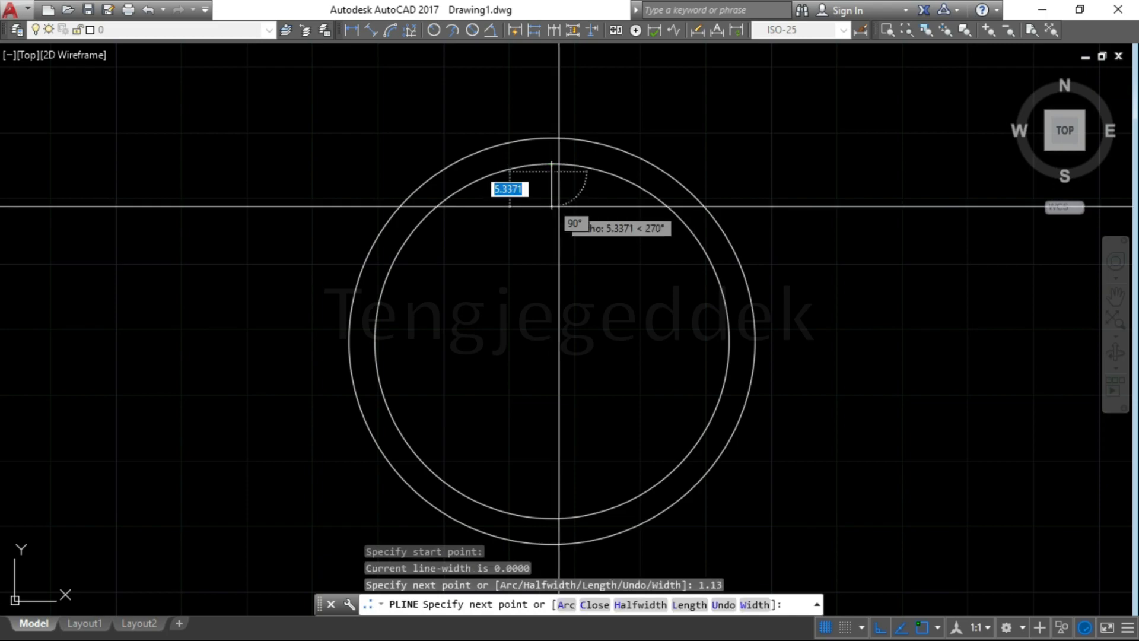
{"action": "key", "text": "Return"}
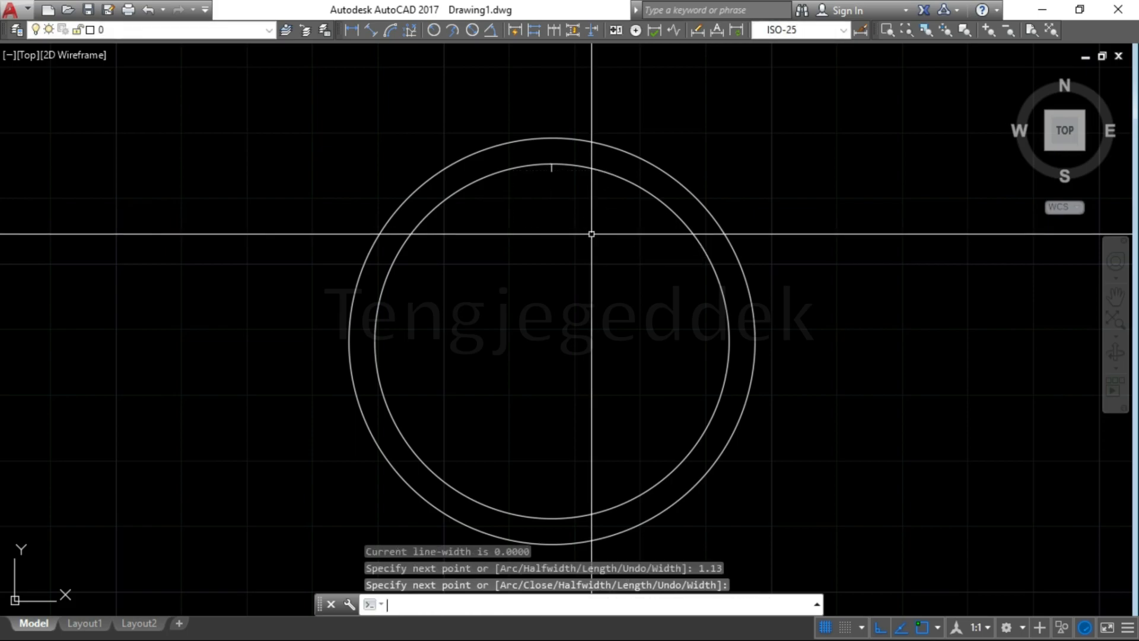
Create a polar array of the short tick with 60 items around the centre of the concentric circles.
{"action": "scroll", "coordinate": [553, 180], "scroll_direction": "up", "scroll_amount": 2}
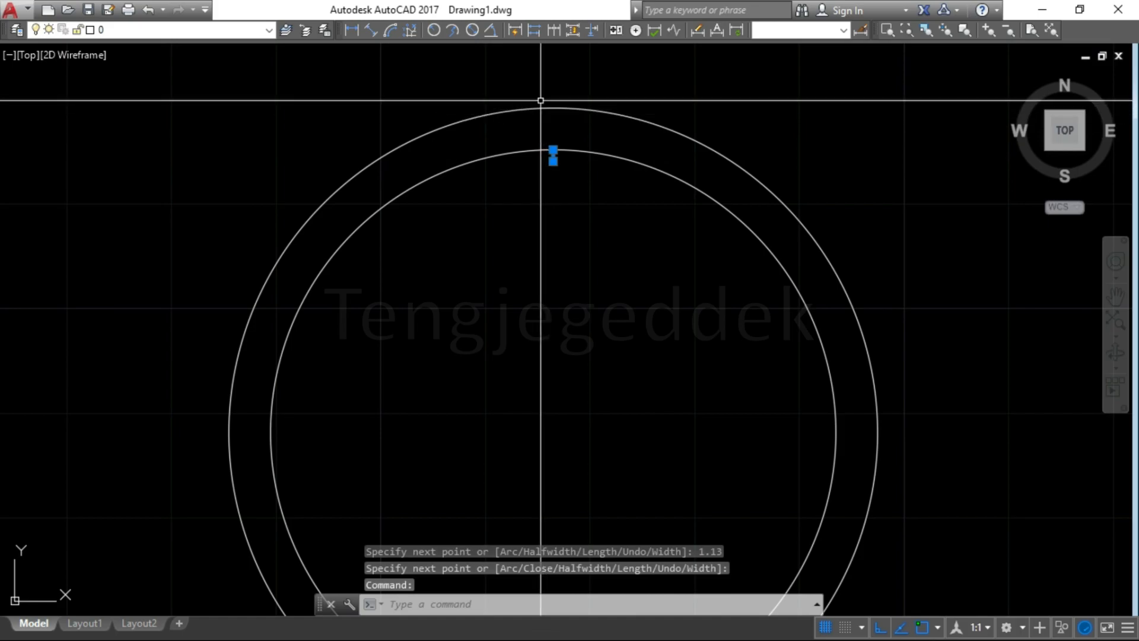
{"action": "key", "text": "Return"}
{"action": "key", "text": "Return"}
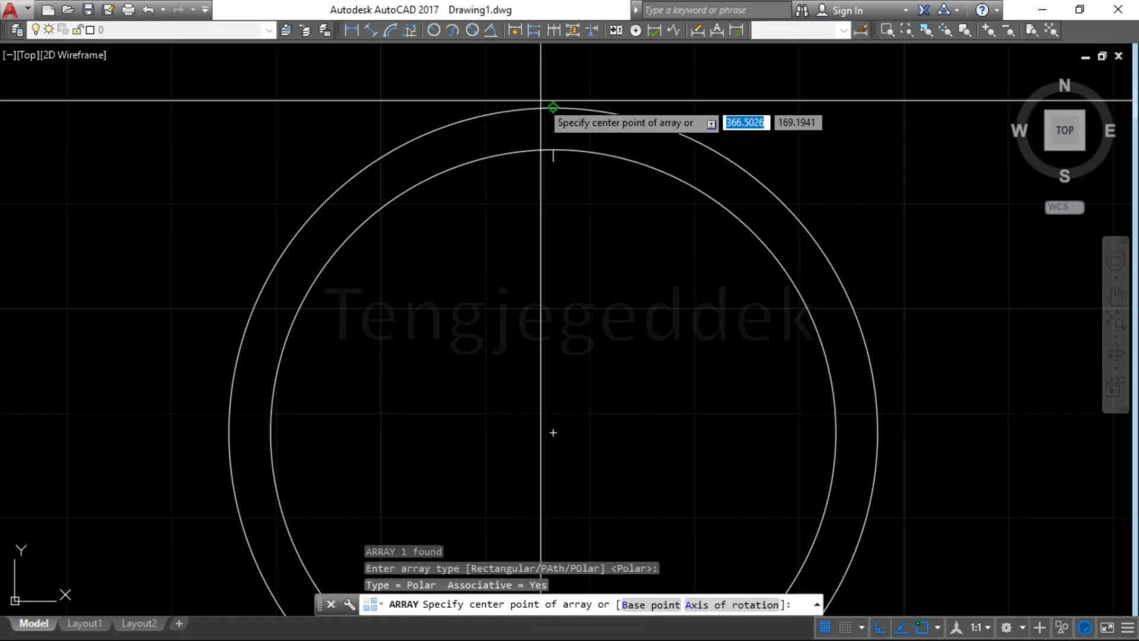
{"action": "scroll", "coordinate": [543, 100], "scroll_direction": "down", "scroll_amount": 2}
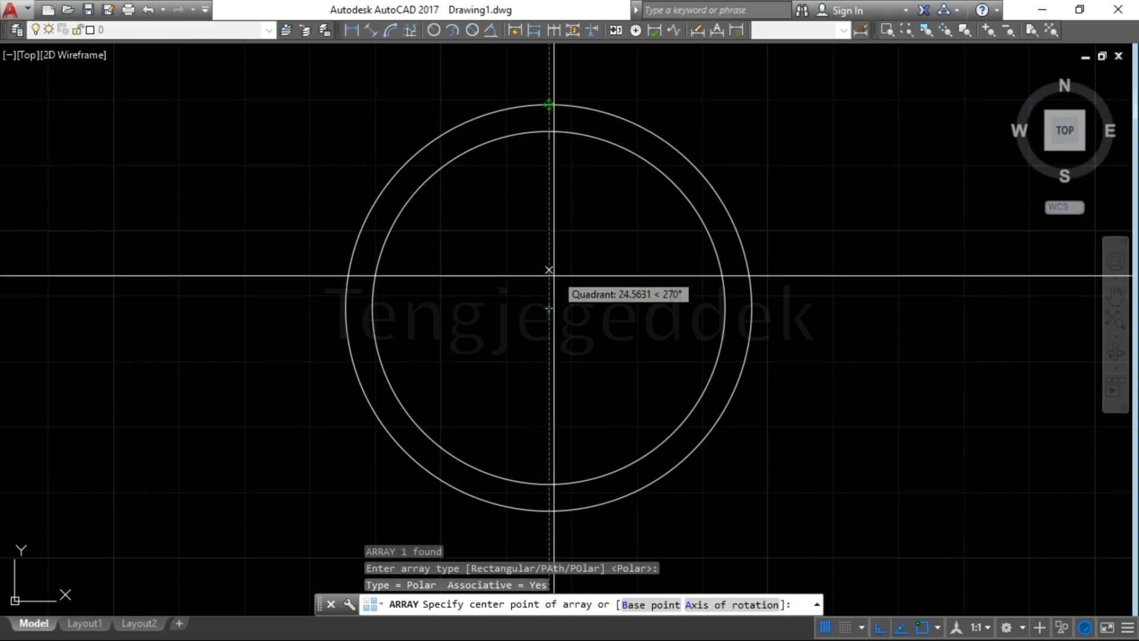
{"action": "left_click", "coordinate": [548, 308]}
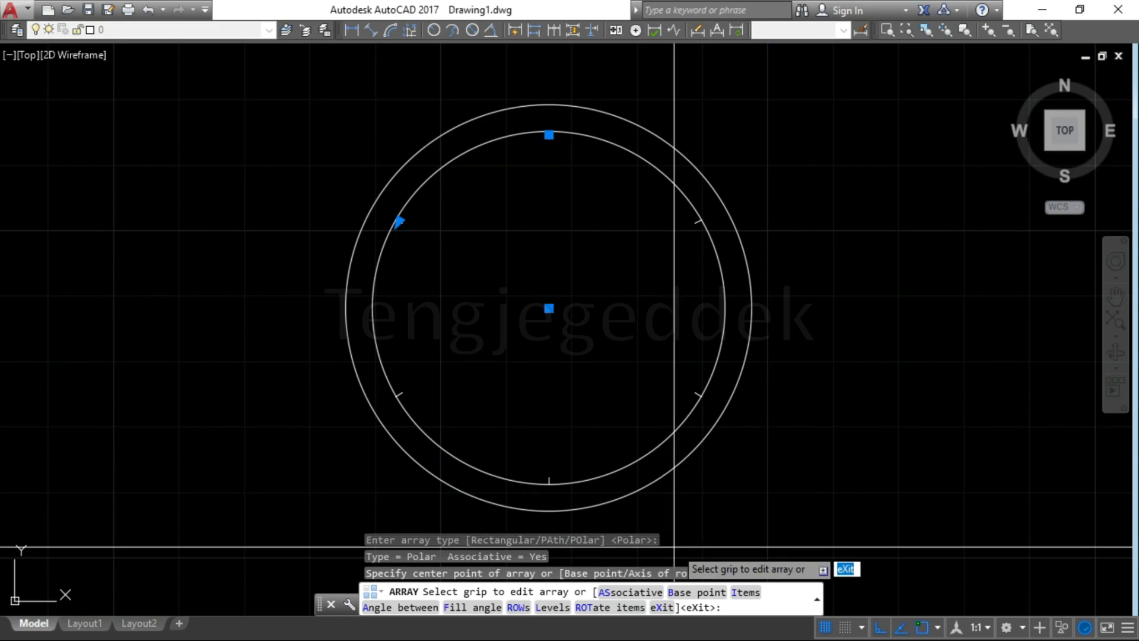
{"action": "left_click", "coordinate": [745, 593]}
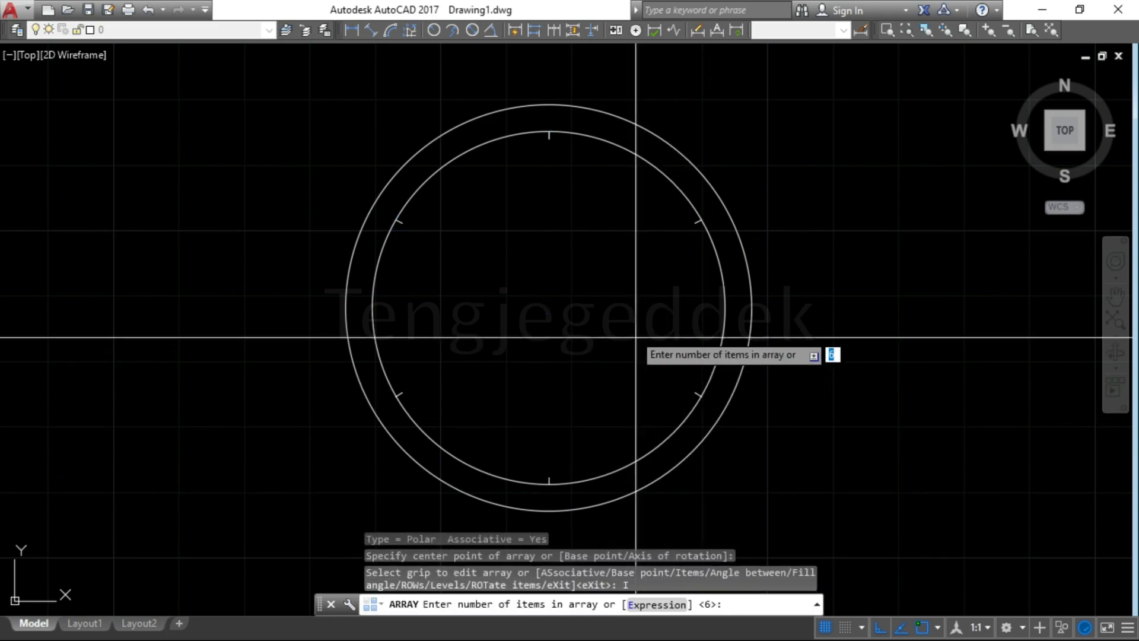
{"action": "type", "text": "6"}
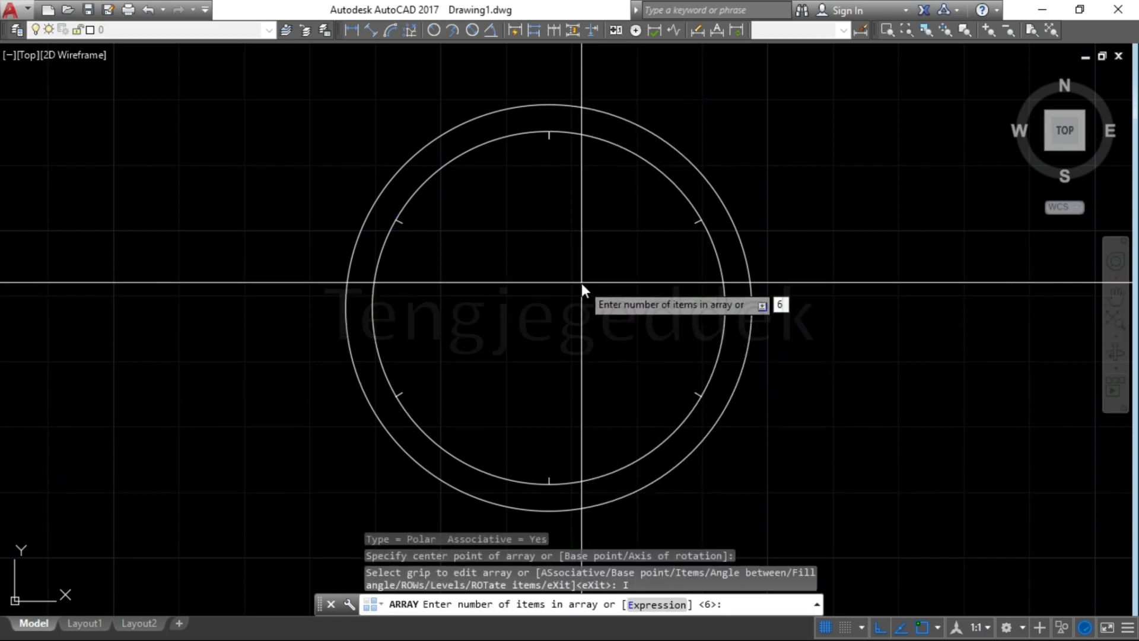
{"action": "type", "text": "0"}
{"action": "key", "text": "Return"}
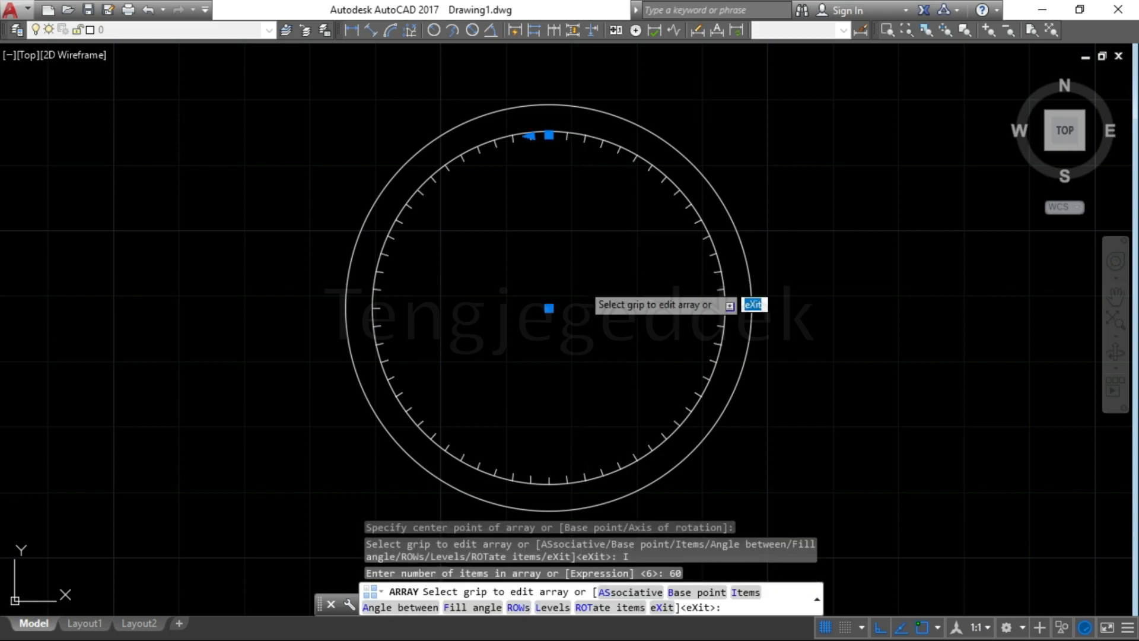
{"action": "key", "text": "Return"}
Draw a polyline mark 0.5 wide and 4 long straight down from the upper quadrant of the radius 27 circle.
{"action": "scroll", "coordinate": [544, 174], "scroll_direction": "up", "scroll_amount": 5}
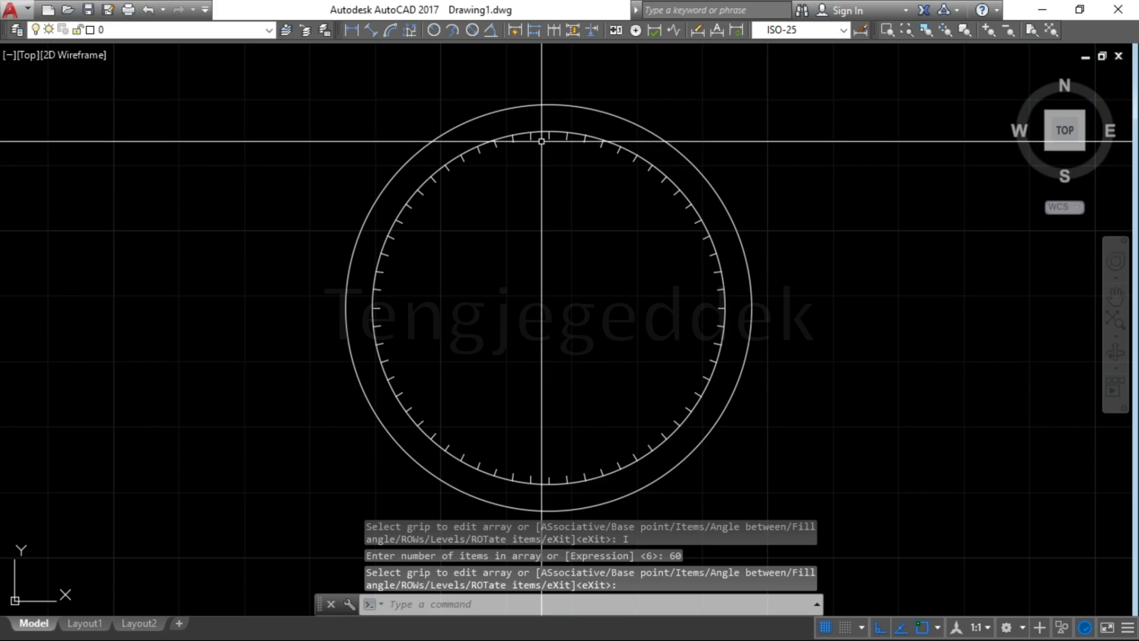
{"action": "type", "text": "PL"}
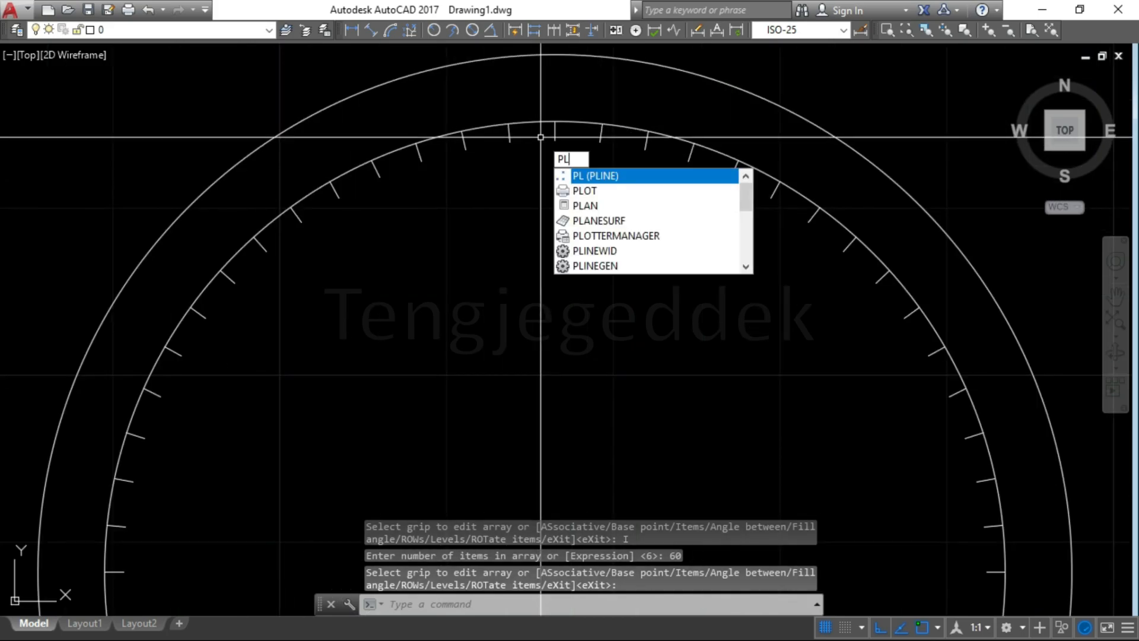
{"action": "key", "text": "Return"}
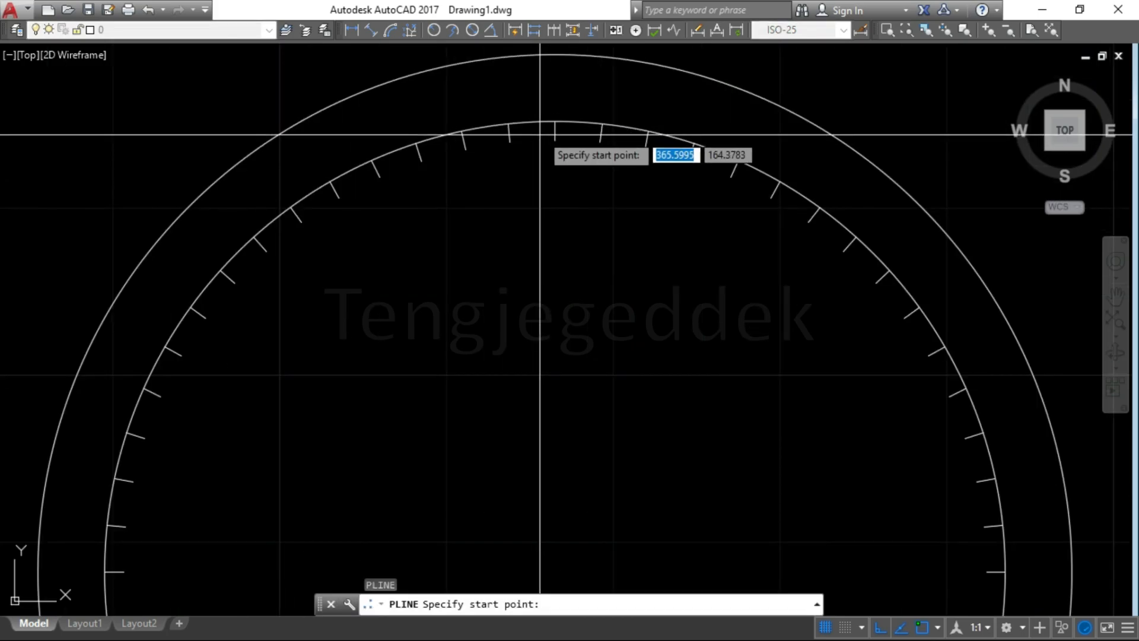
{"action": "left_click", "coordinate": [554, 121]}
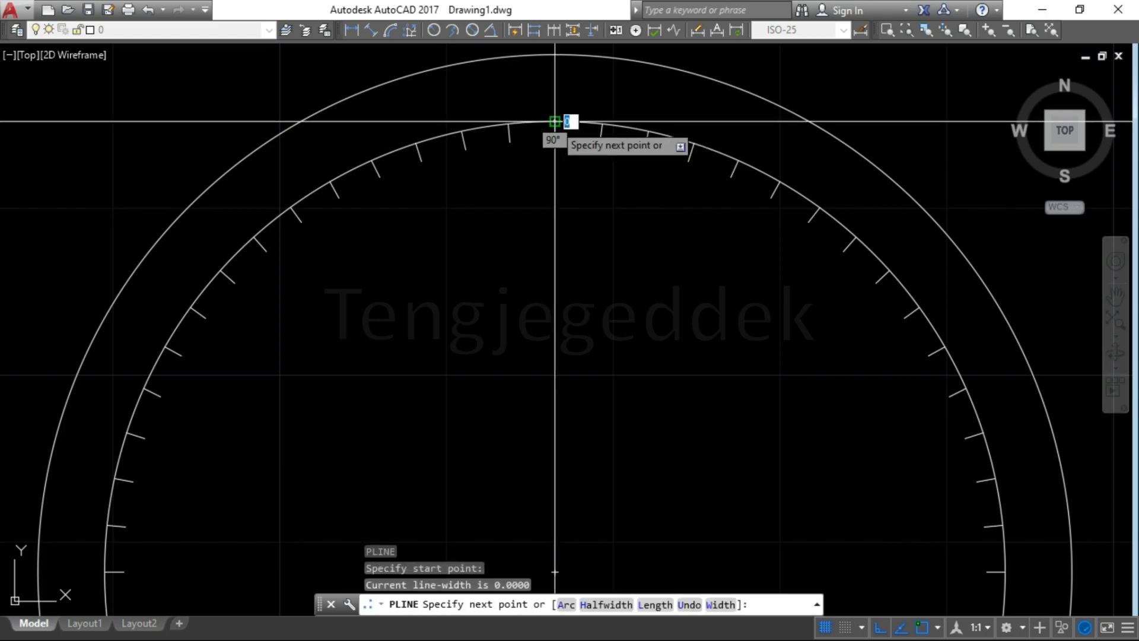
{"action": "left_click", "coordinate": [555, 204]}
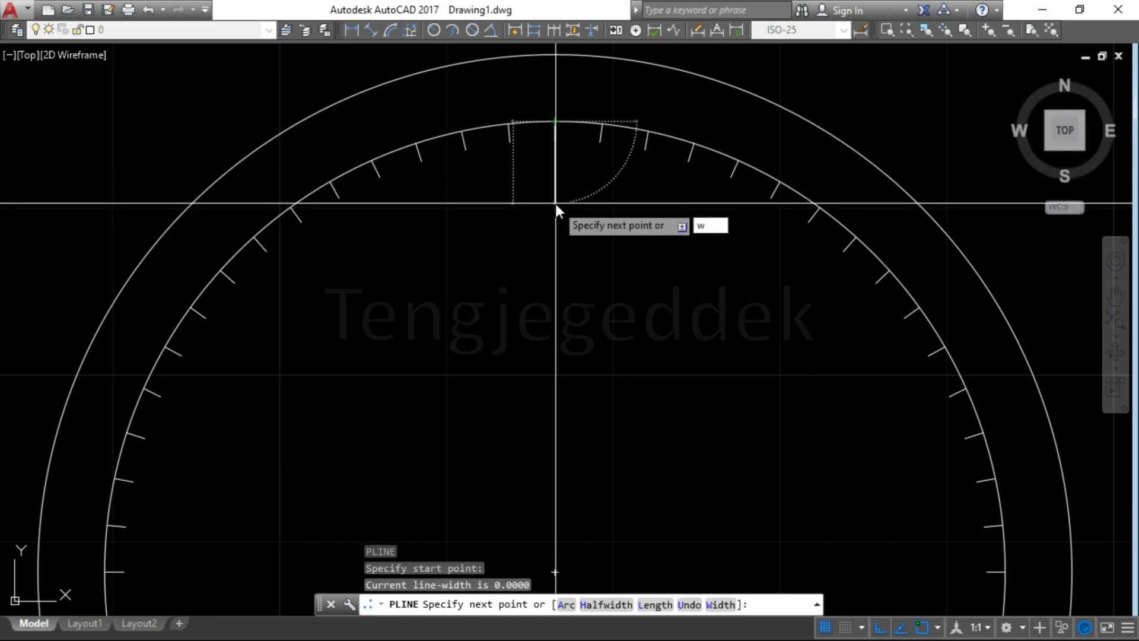
{"action": "type", "text": "w"}
{"action": "key", "text": "Return"}
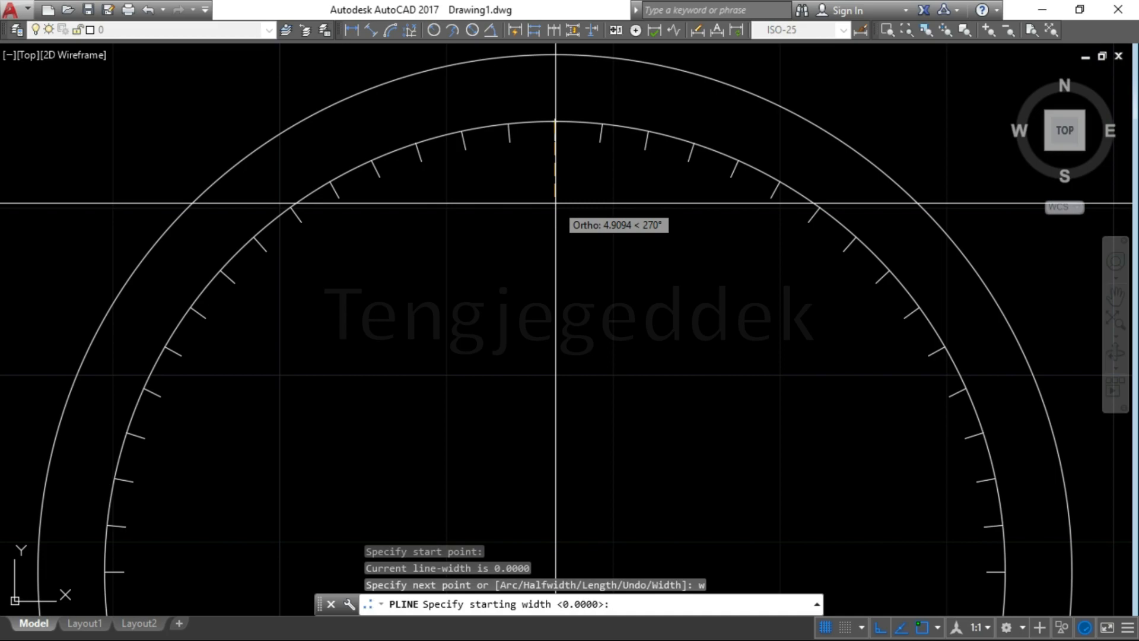
{"action": "type", "text": "0.5"}
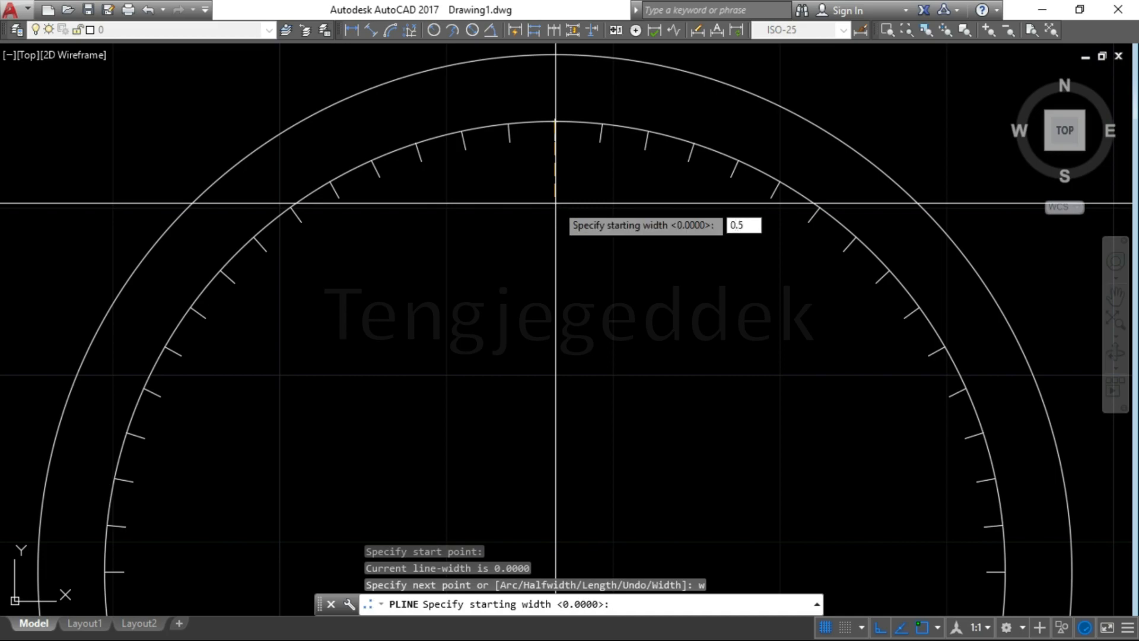
{"action": "key", "text": "Return"}
{"action": "type", "text": "0.5"}
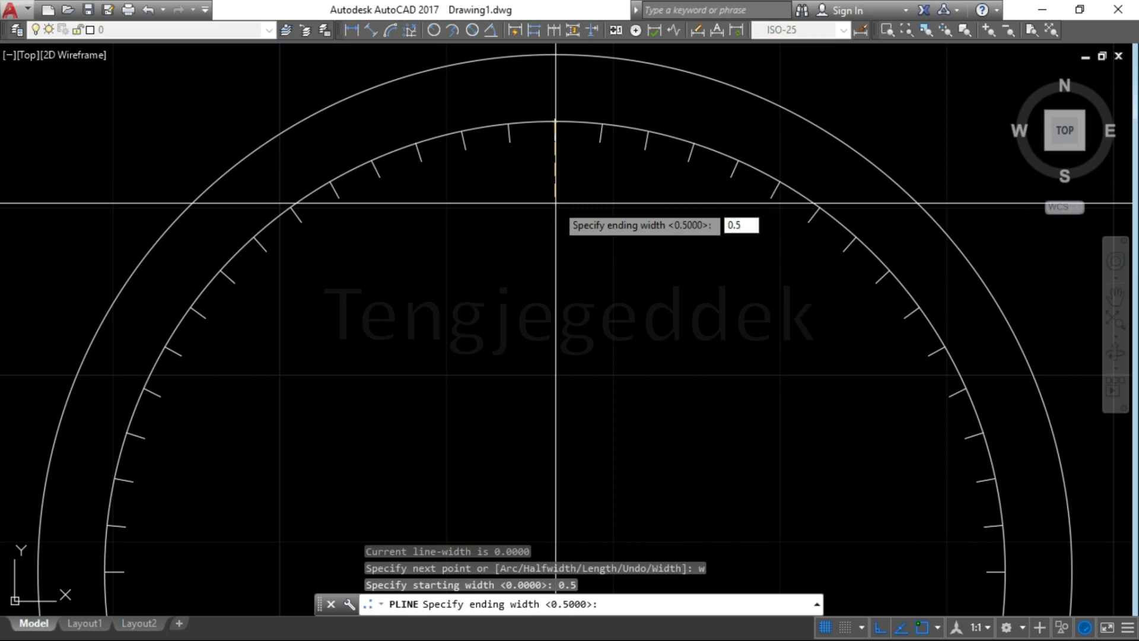
{"action": "key", "text": "Return"}
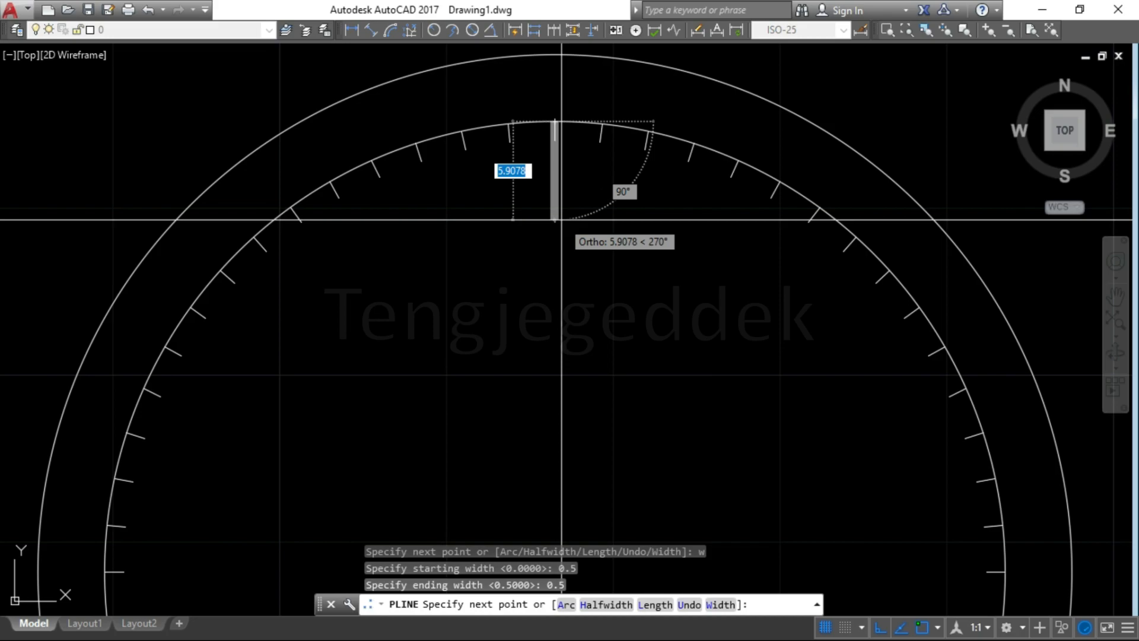
{"action": "type", "text": "4"}
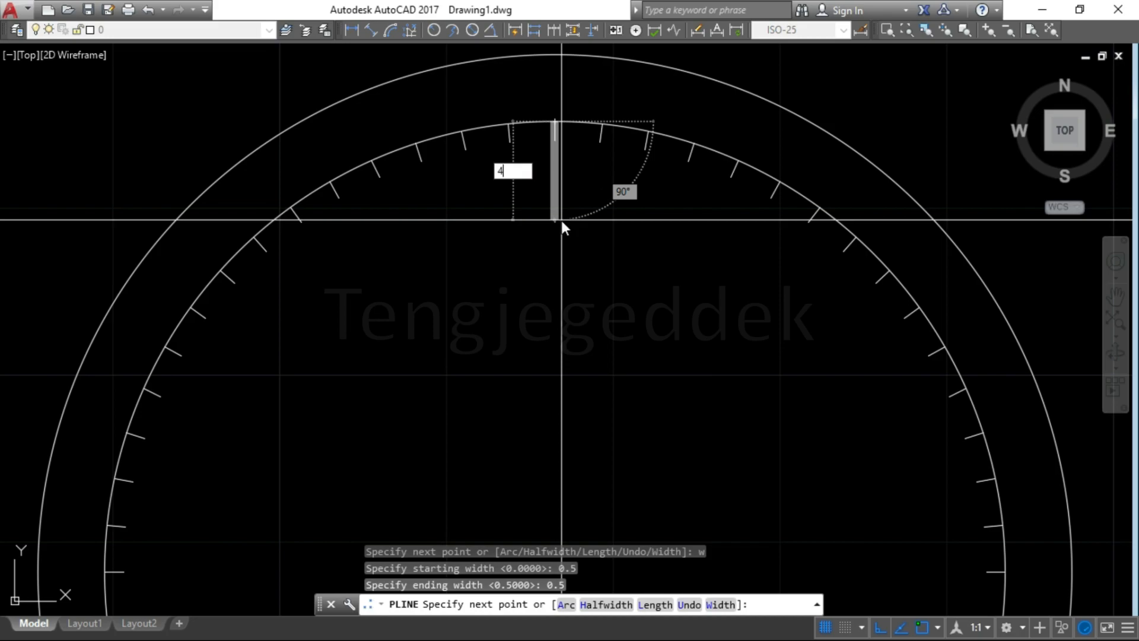
{"action": "key", "text": "Return"}
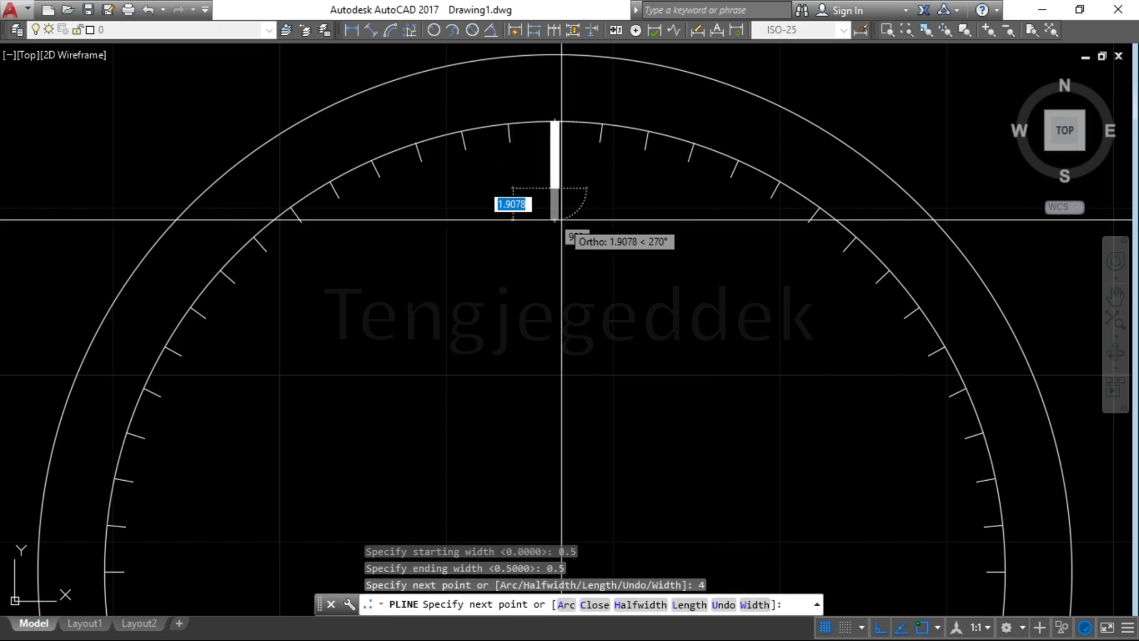
{"action": "key", "text": "Return"}
Create a polar array of the wide mark with 12 items around the centre of the concentric circles.
{"action": "scroll", "coordinate": [534, 234], "scroll_direction": "down", "scroll_amount": 5}
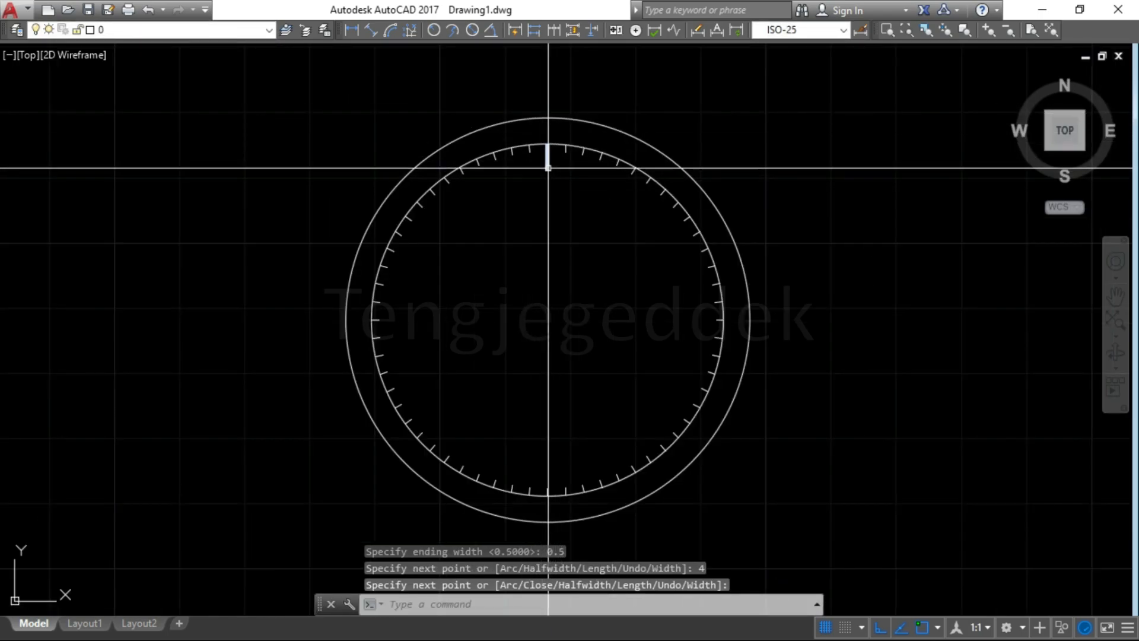
{"action": "left_click", "coordinate": [547, 166]}
{"action": "type", "text": "ar"}
{"action": "key", "text": "Return"}
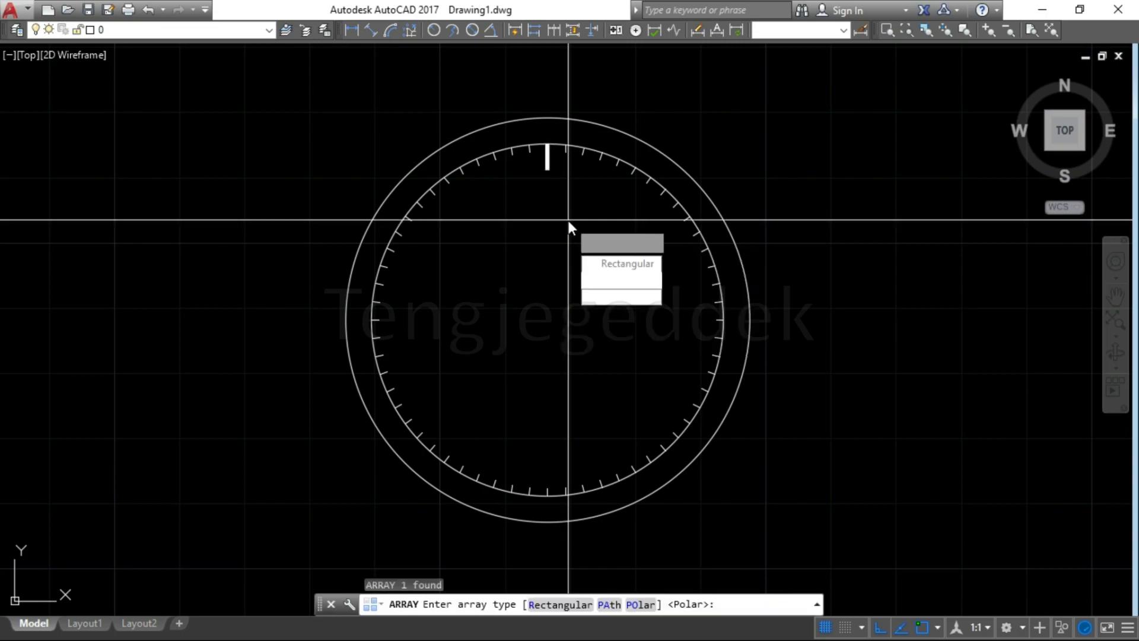
{"action": "key", "text": "Return"}
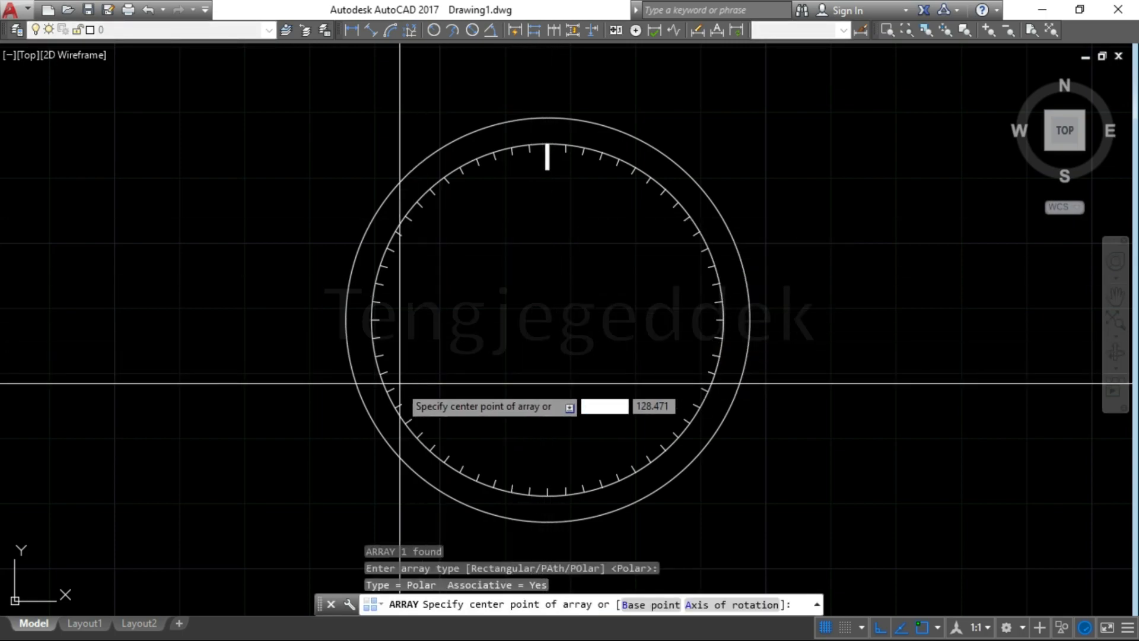
{"action": "left_click", "coordinate": [549, 319]}
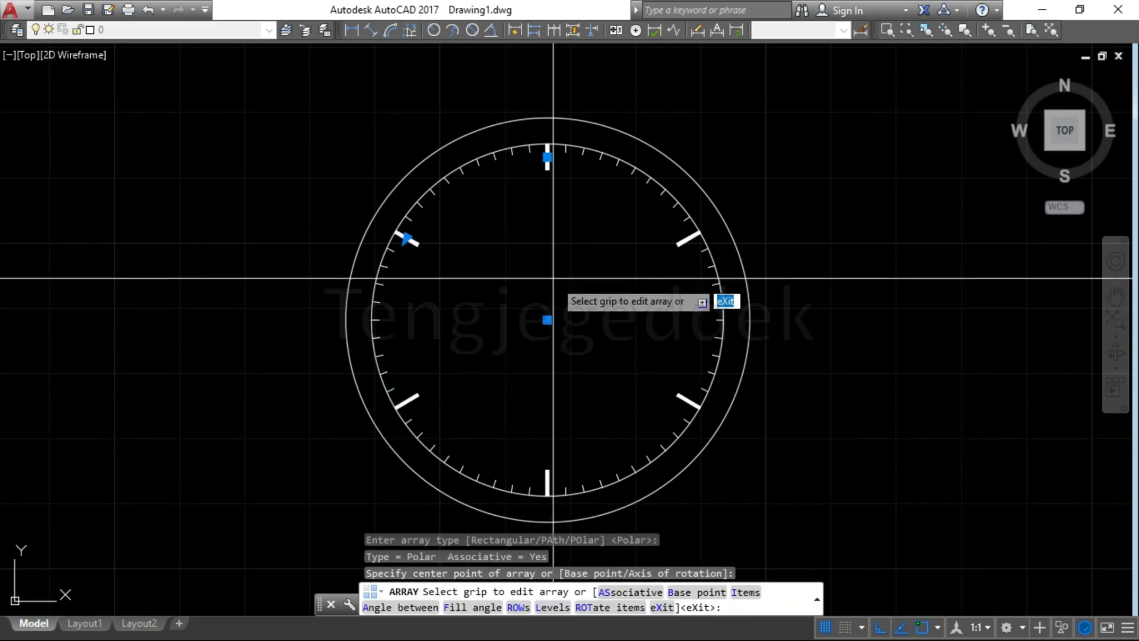
{"action": "type", "text": "I"}
{"action": "key", "text": "Return"}
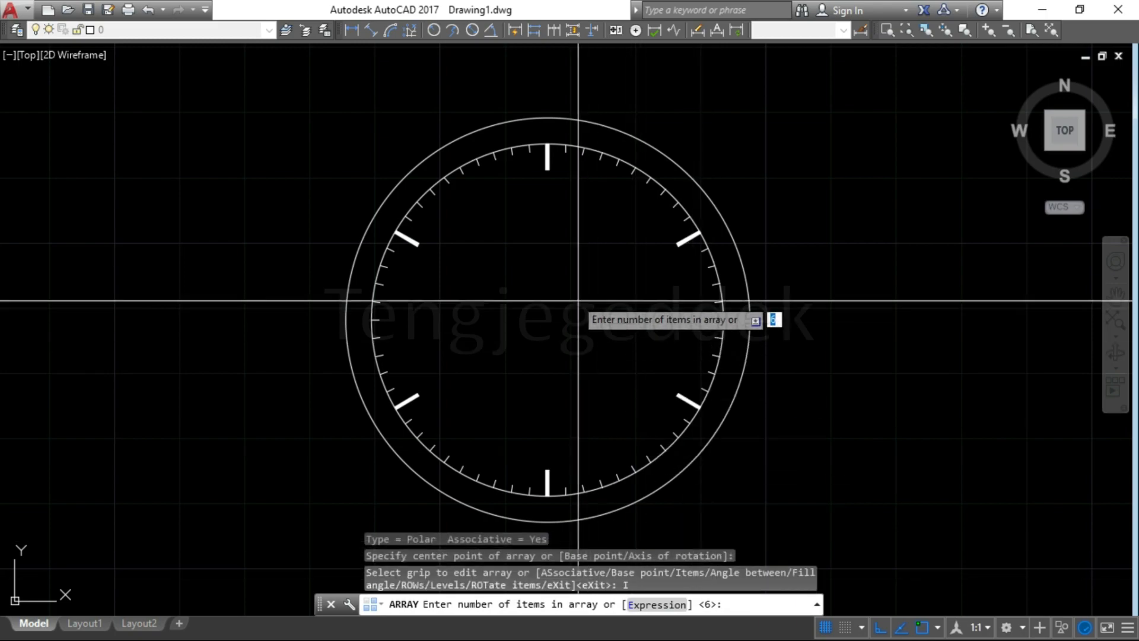
{"action": "type", "text": "12"}
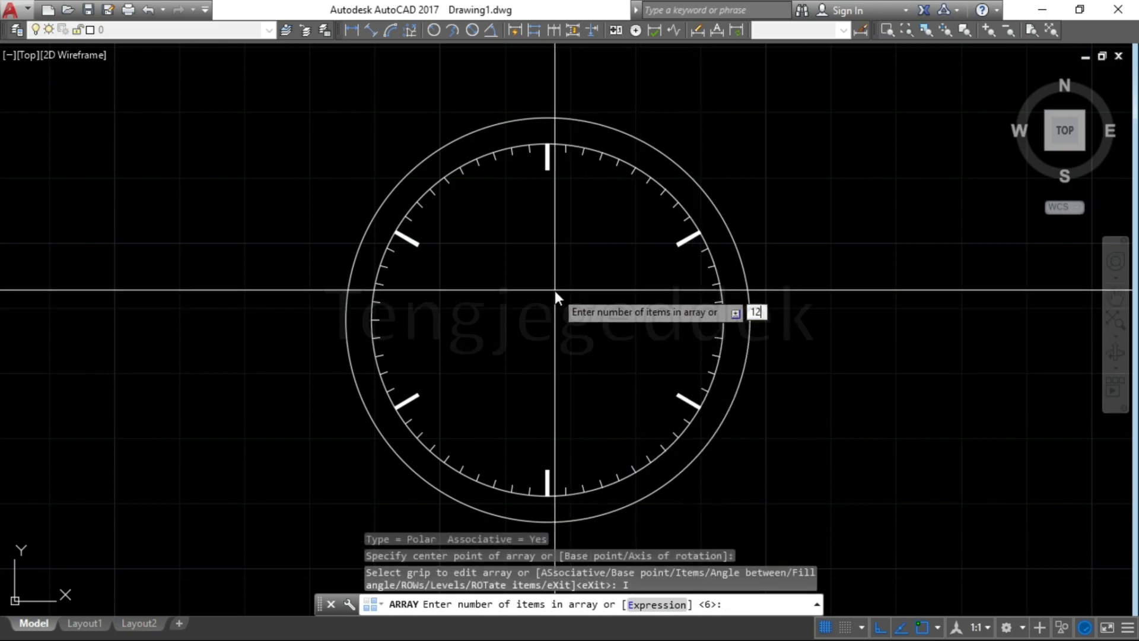
{"action": "key", "text": "Return"}
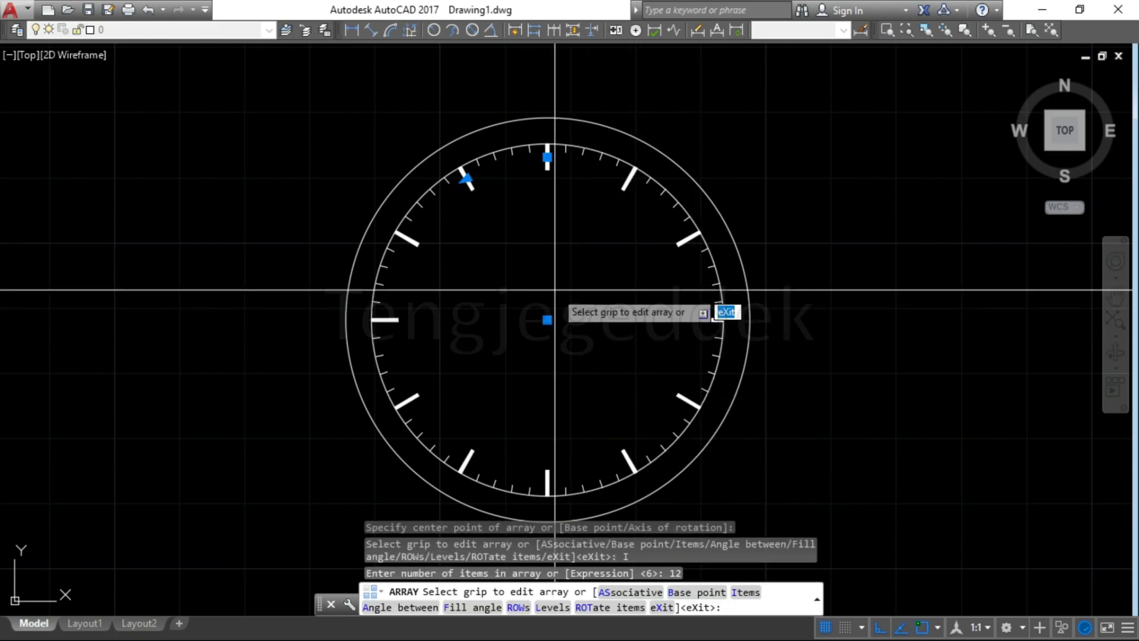
{"action": "key", "text": "Return"}
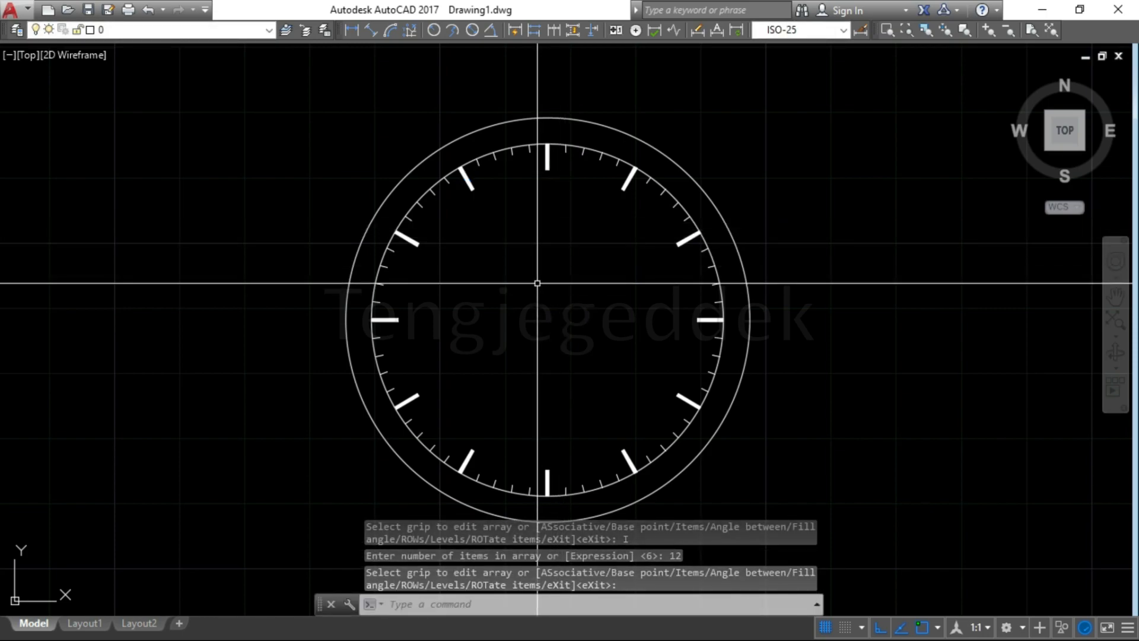
Start a clock hand with a 12 long polyline segment straight down from the centre of the circles.
{"action": "type", "text": "Pl"}
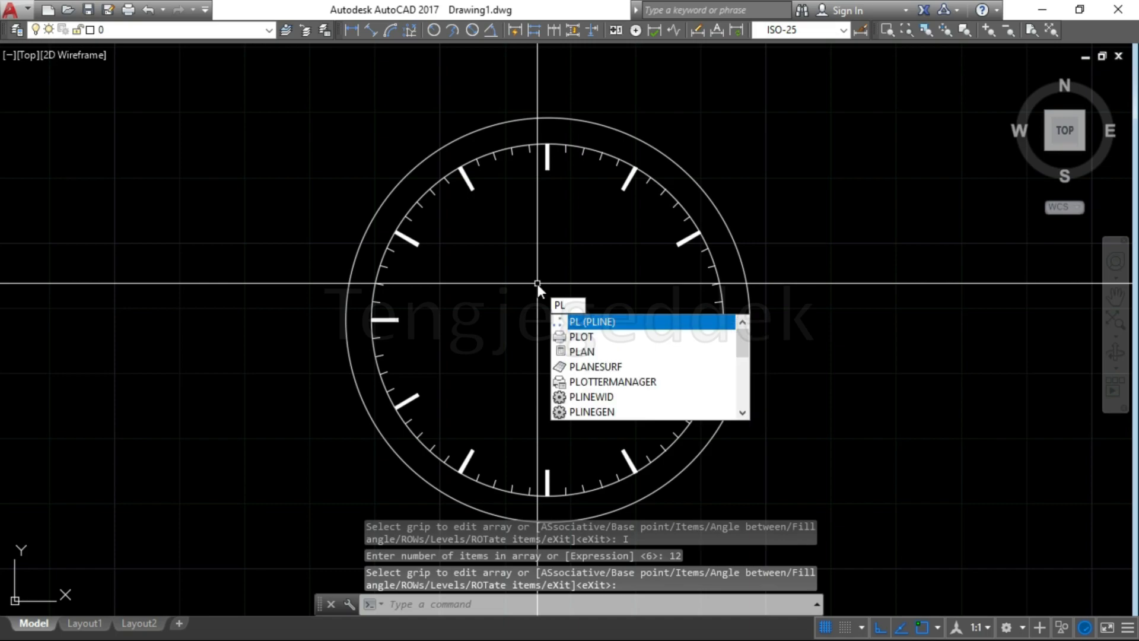
{"action": "key", "text": "Return"}
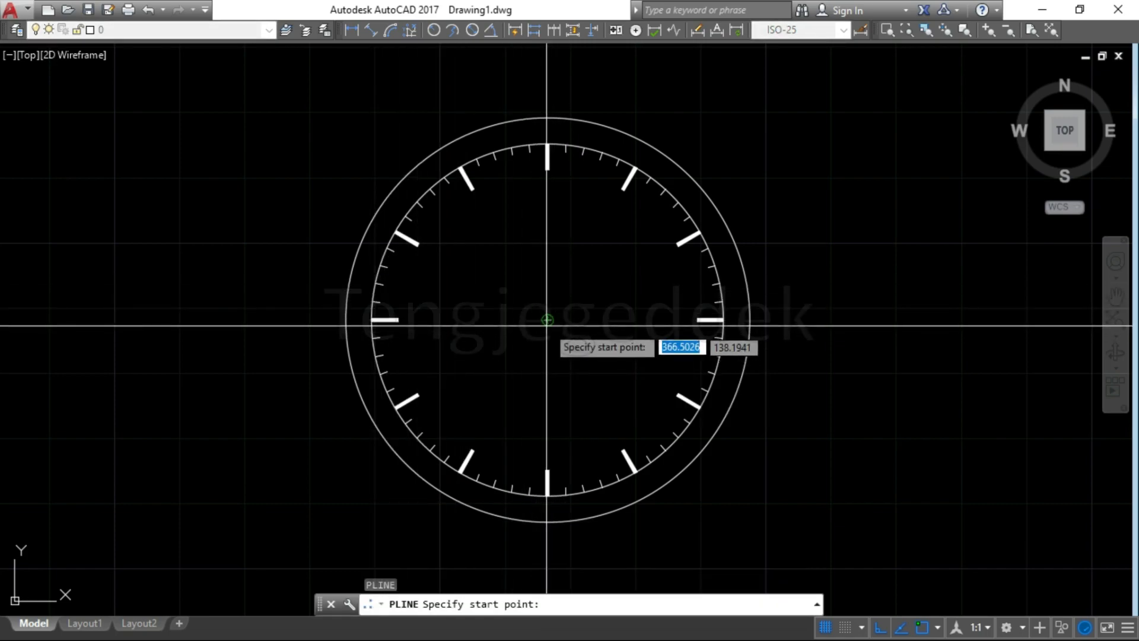
{"action": "left_click", "coordinate": [547, 320]}
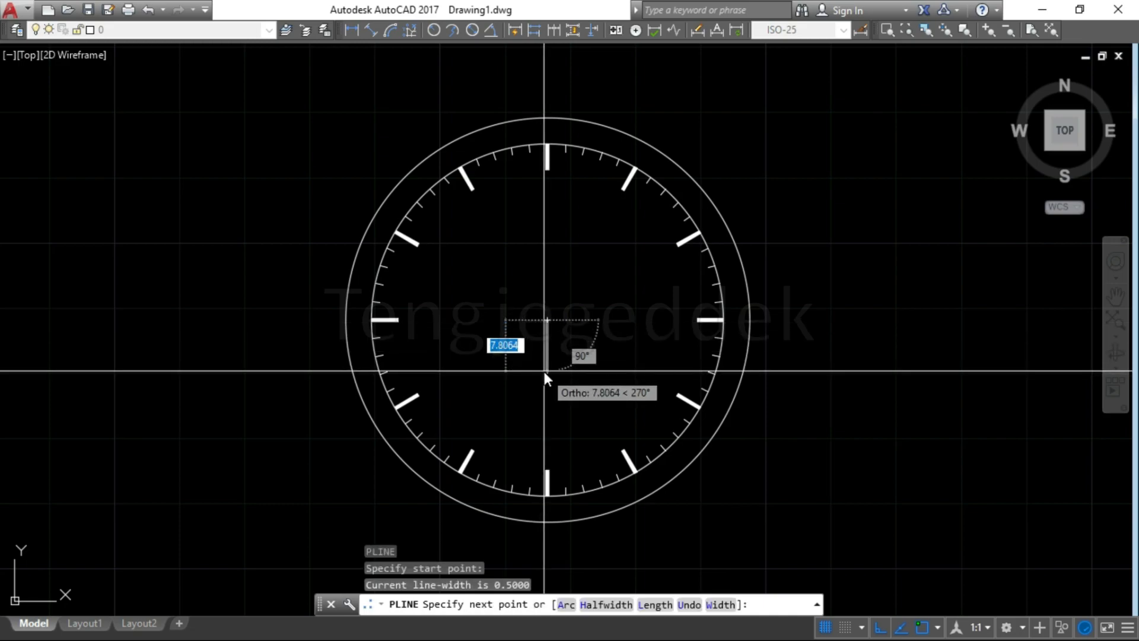
{"action": "type", "text": "12"}
{"action": "key", "text": "Return"}
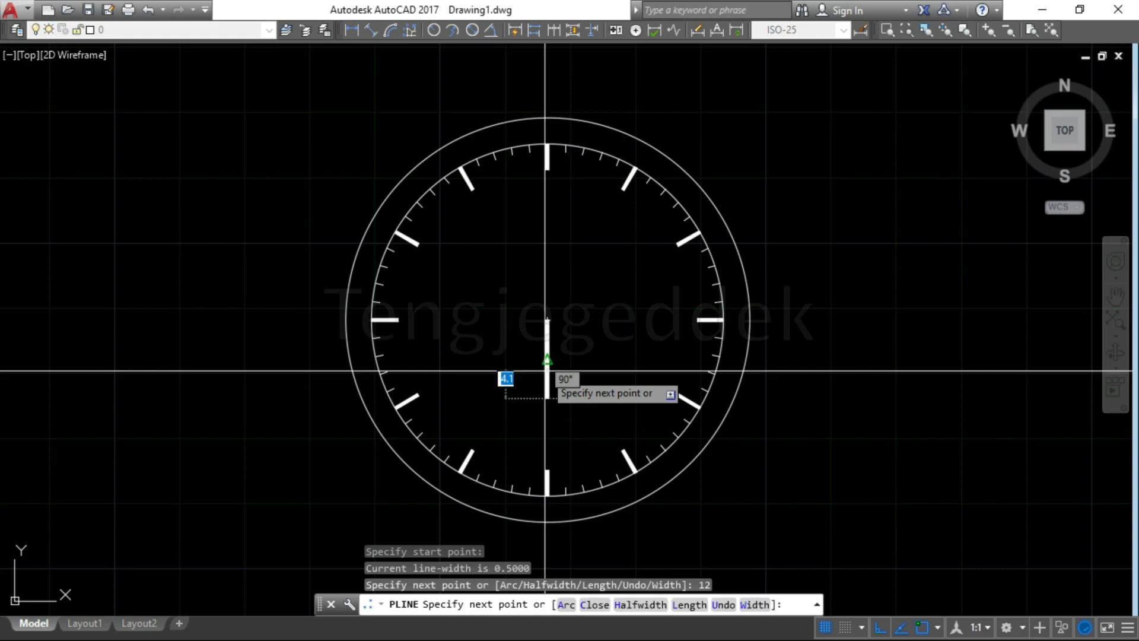
Finish the downward hand with a 1.5 long arrowhead tapering from width 2 to 0.
{"action": "left_click", "coordinate": [754, 604]}
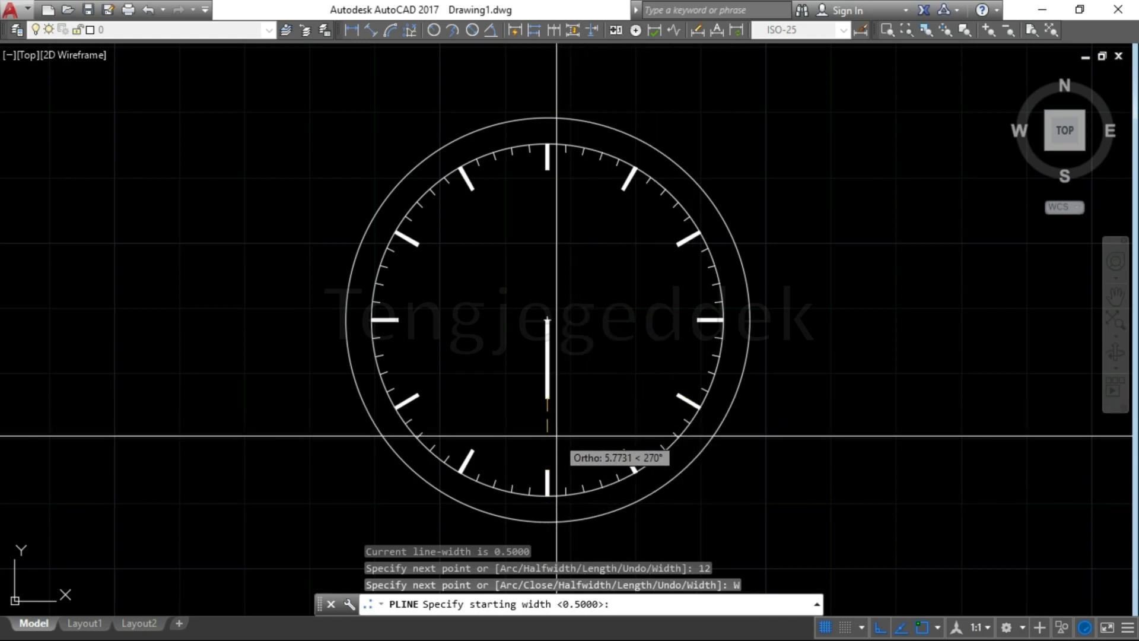
{"action": "type", "text": "2"}
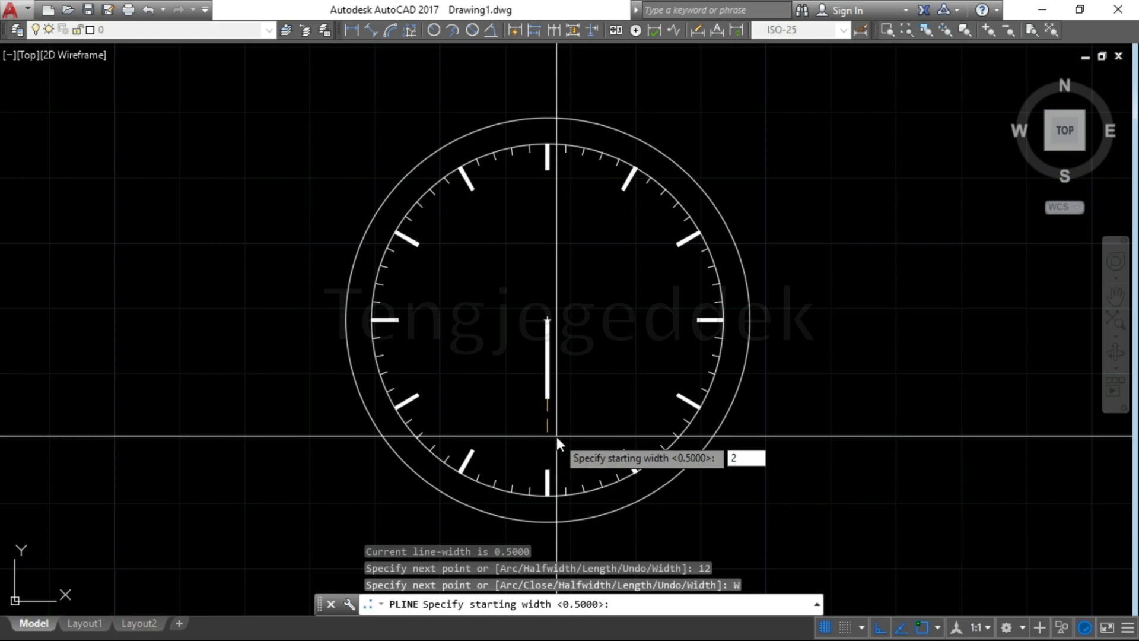
{"action": "key", "text": "Return"}
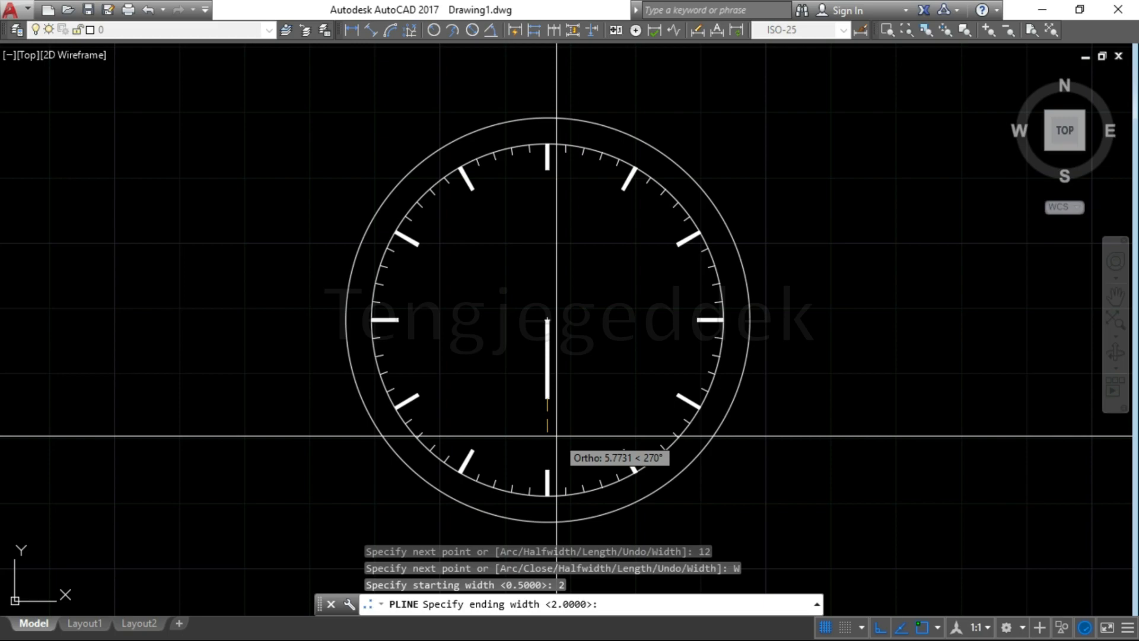
{"action": "type", "text": "0"}
{"action": "key", "text": "Return"}
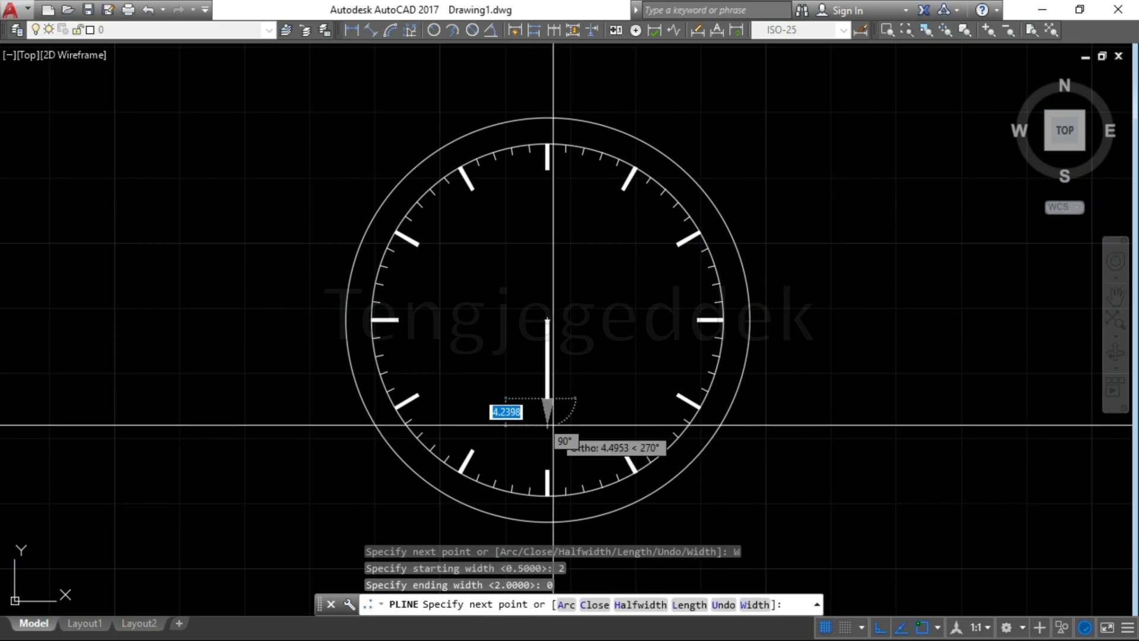
{"action": "type", "text": "1.5"}
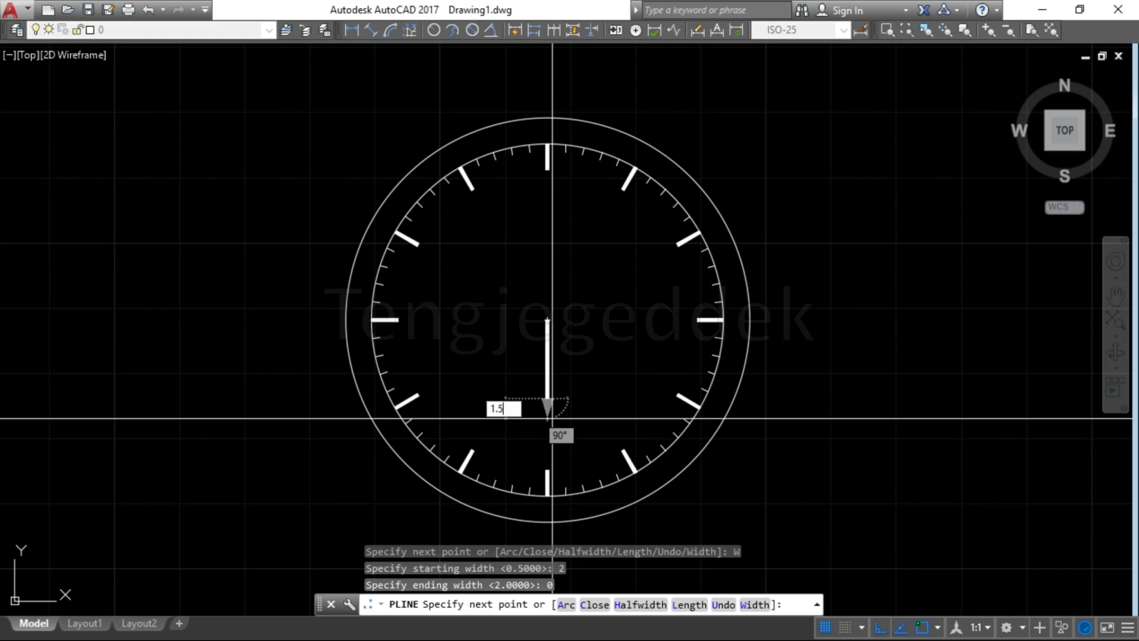
{"action": "key", "text": "Return"}
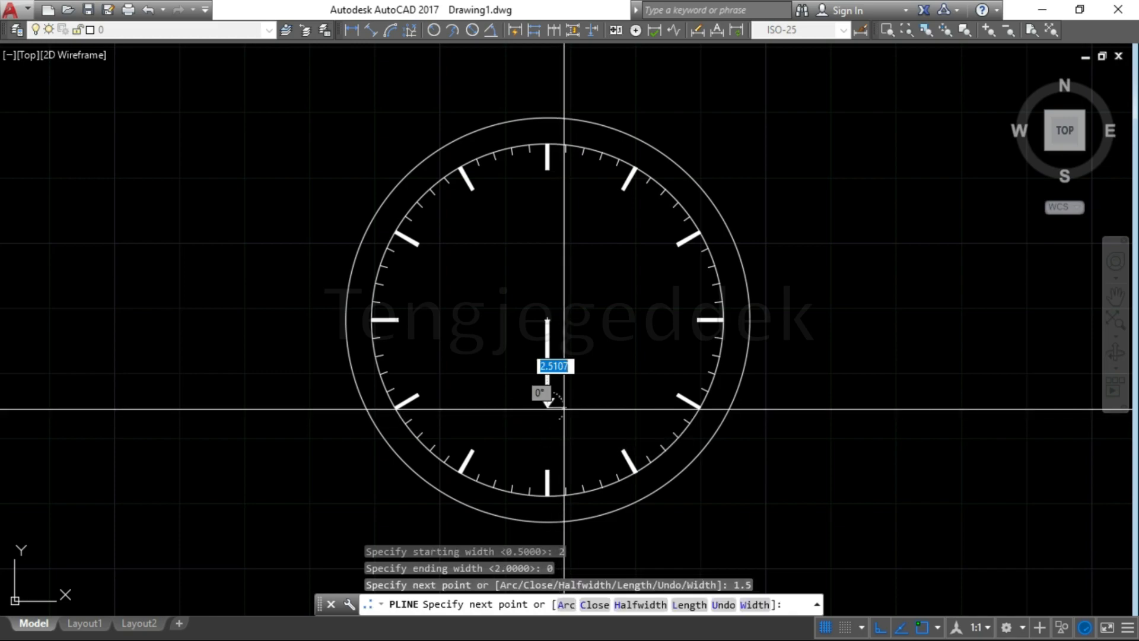
{"action": "key", "text": "Return"}
Start a second clock hand with a 7.02 long zero-width polyline segment running horizontally left from the centre of the dial.
{"action": "type", "text": "pl"}
{"action": "key", "text": "Return"}
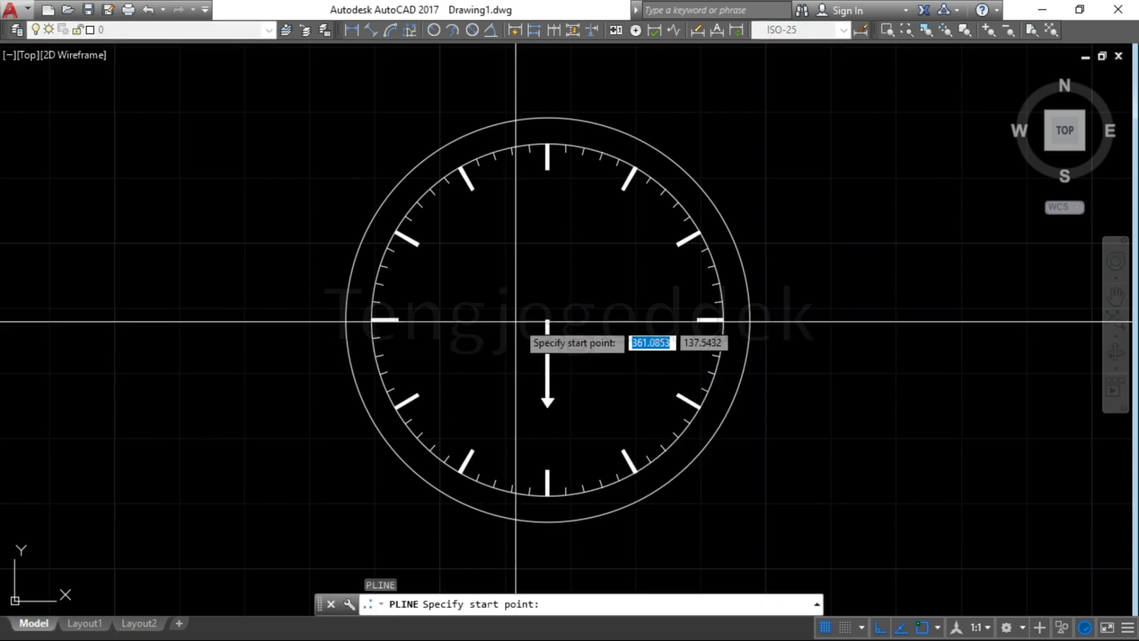
{"action": "left_click", "coordinate": [547, 321]}
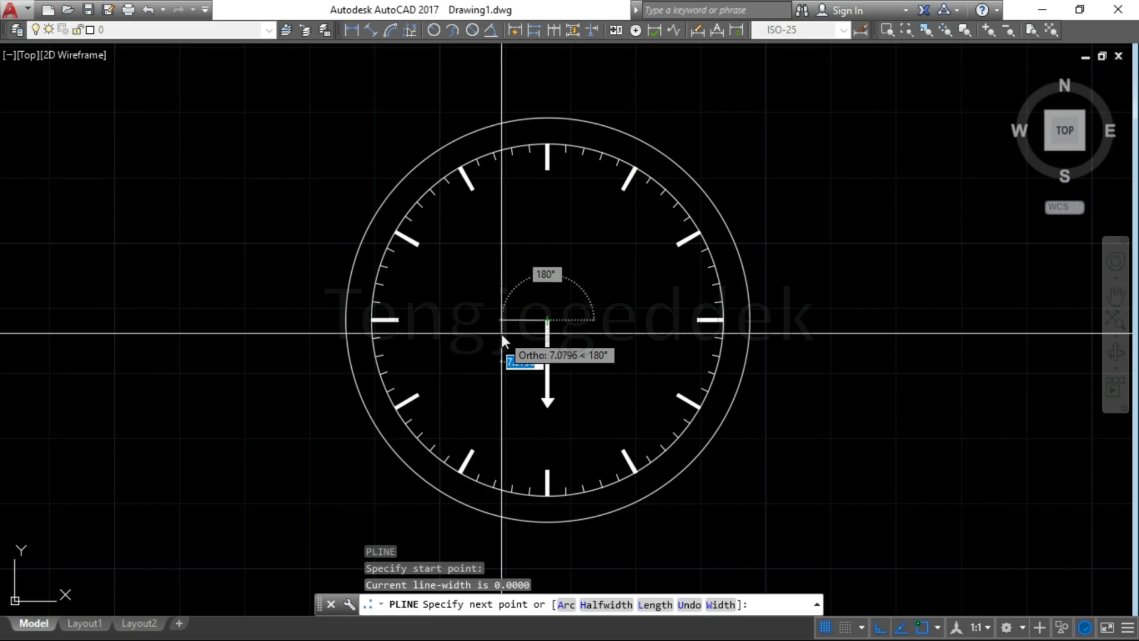
{"action": "type", "text": "7.02"}
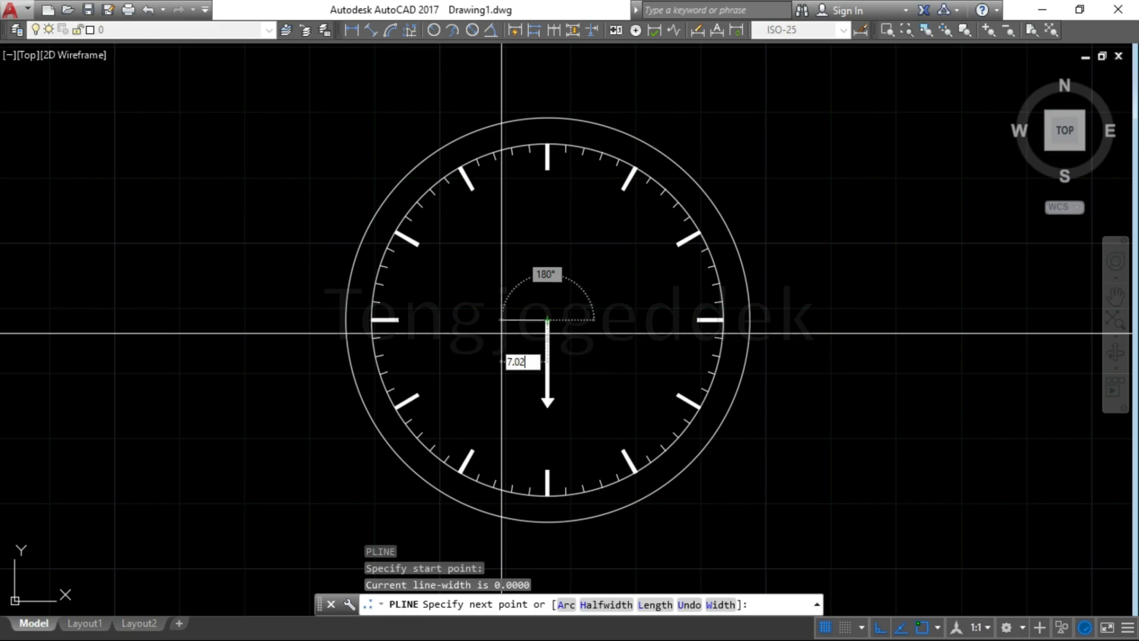
{"action": "key", "text": "Return"}
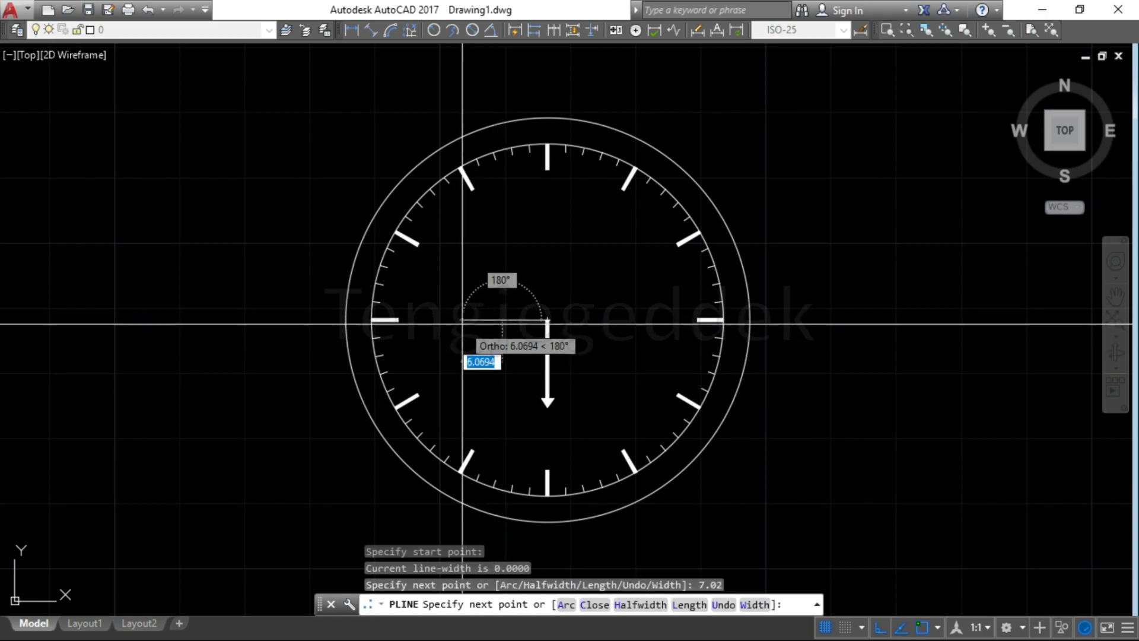
Finish the horizontal hand with a 1.5 long arrowhead tapering from width 2 to 0.
{"action": "type", "text": "w"}
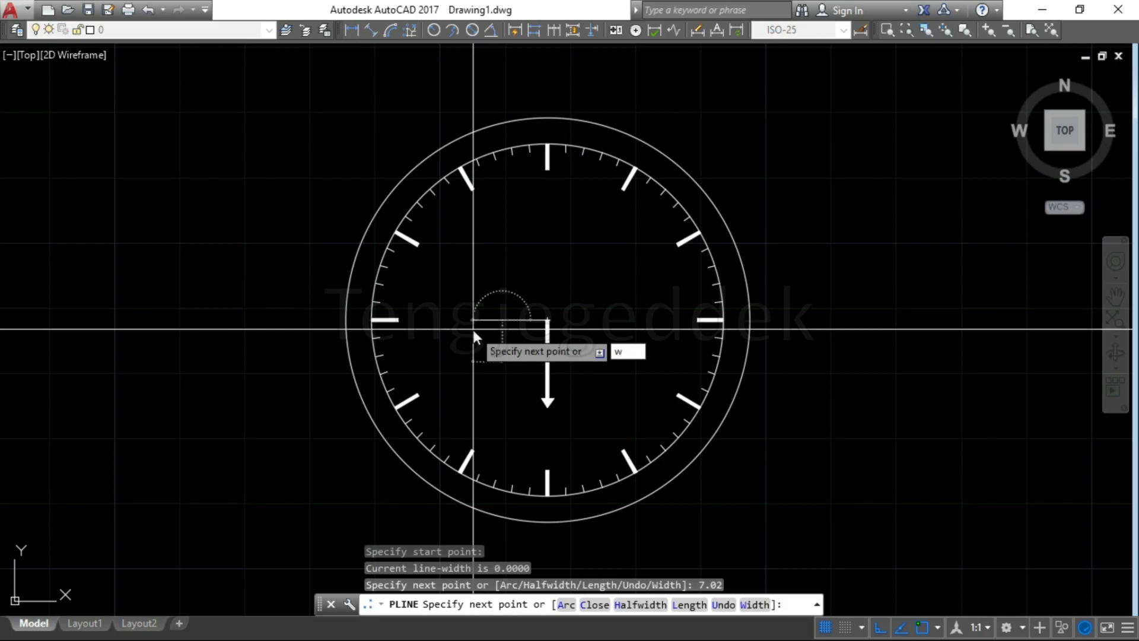
{"action": "key", "text": "Return"}
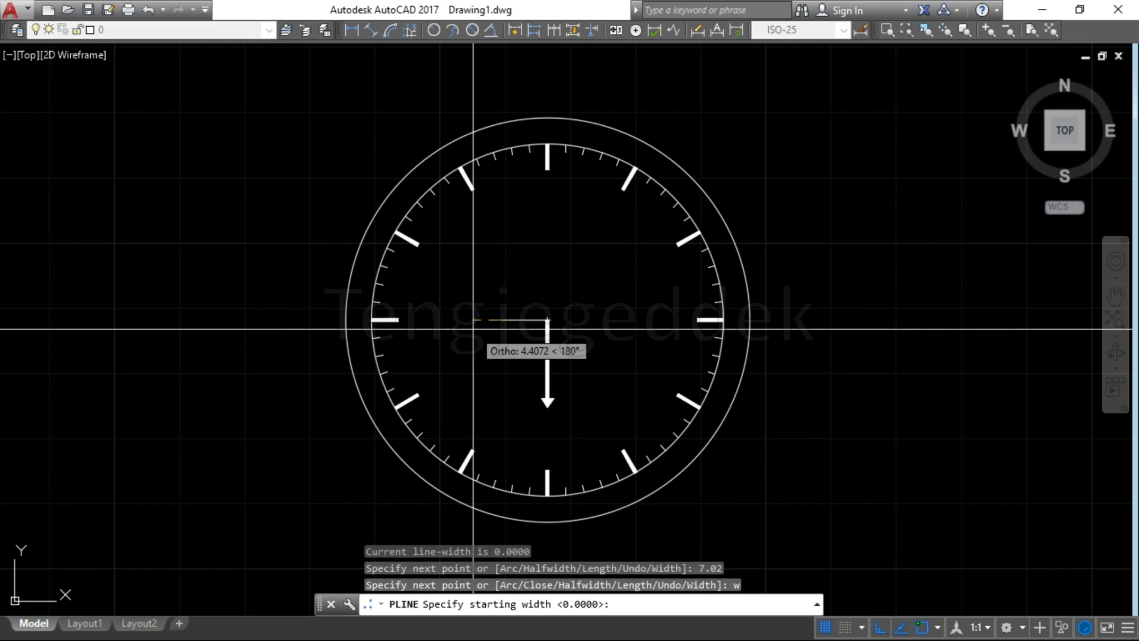
{"action": "type", "text": "2"}
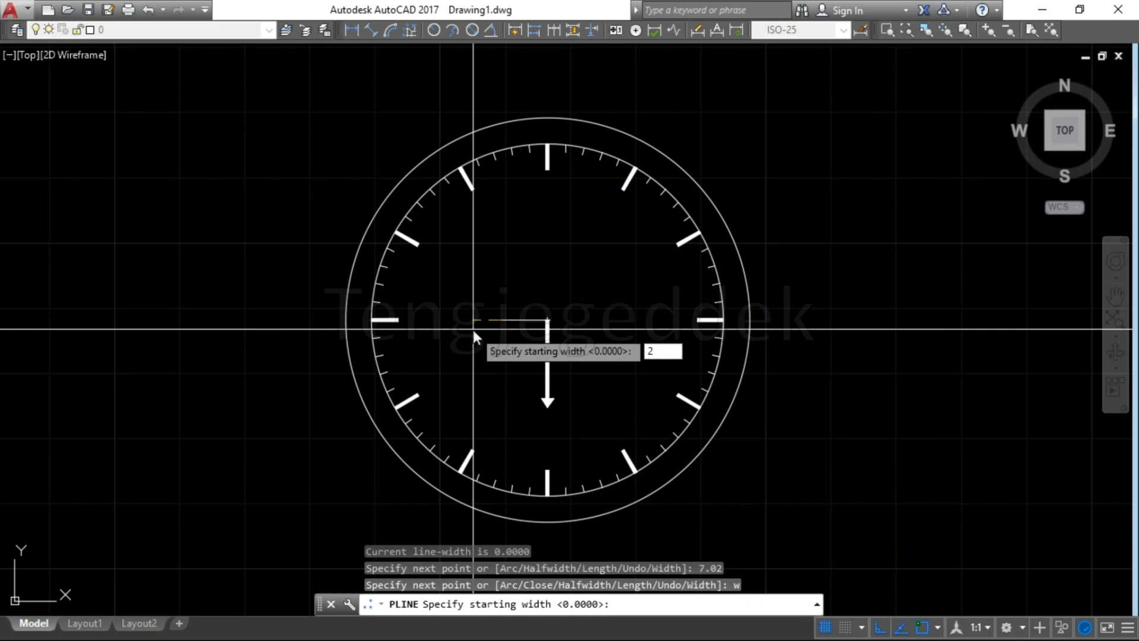
{"action": "key", "text": "Return"}
{"action": "type", "text": "0"}
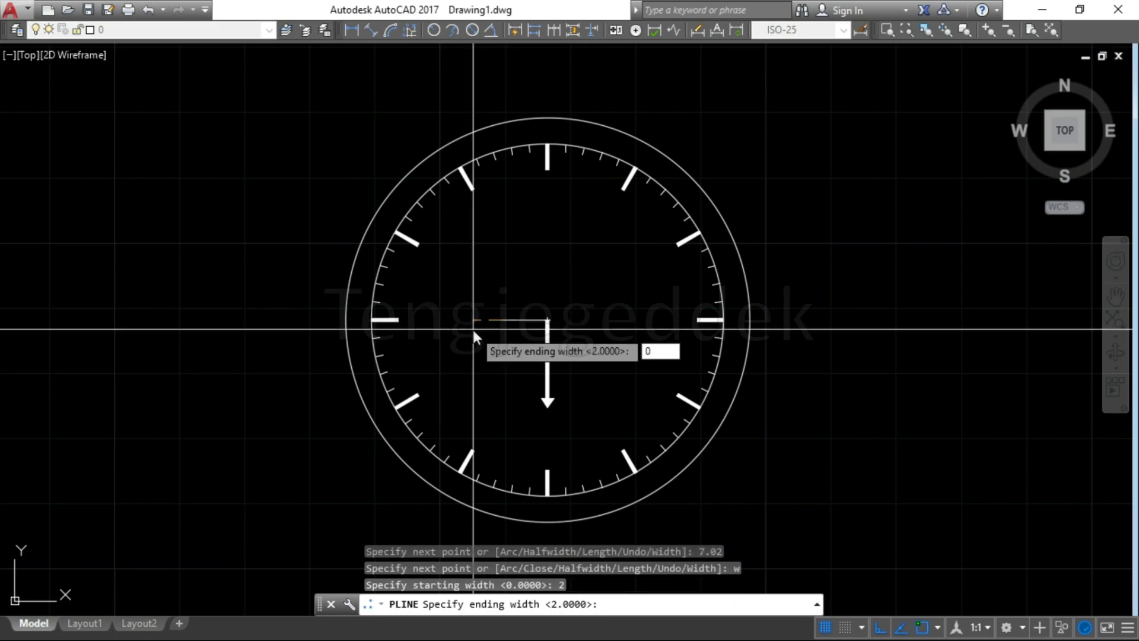
{"action": "key", "text": "Return"}
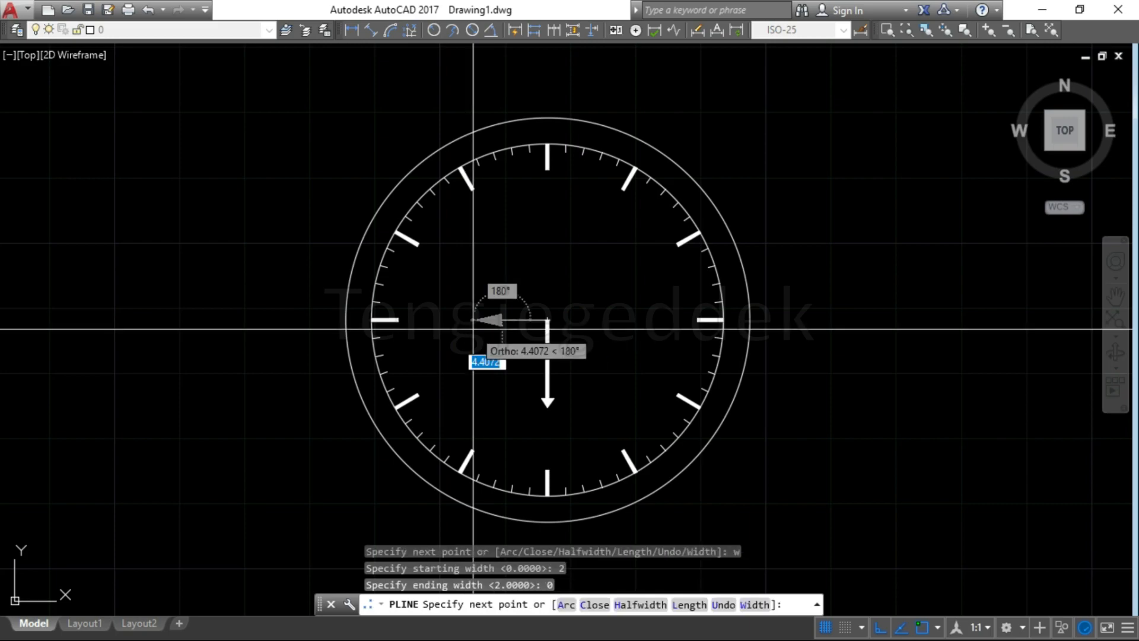
{"action": "type", "text": "1.5"}
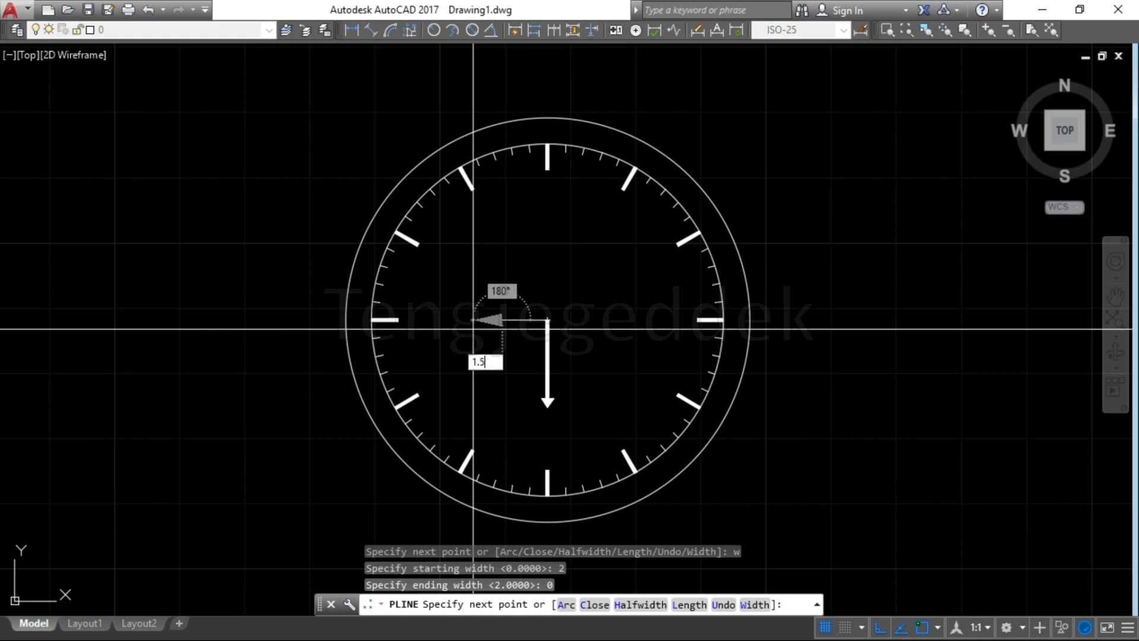
{"action": "key", "text": "Return"}
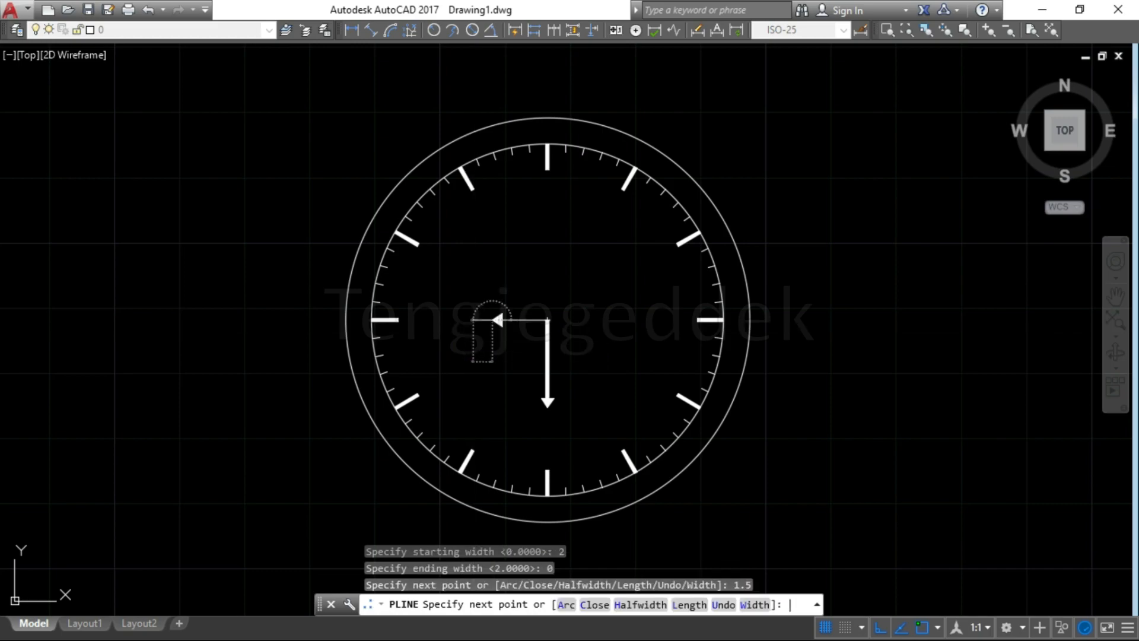
{"action": "key", "text": "Return"}
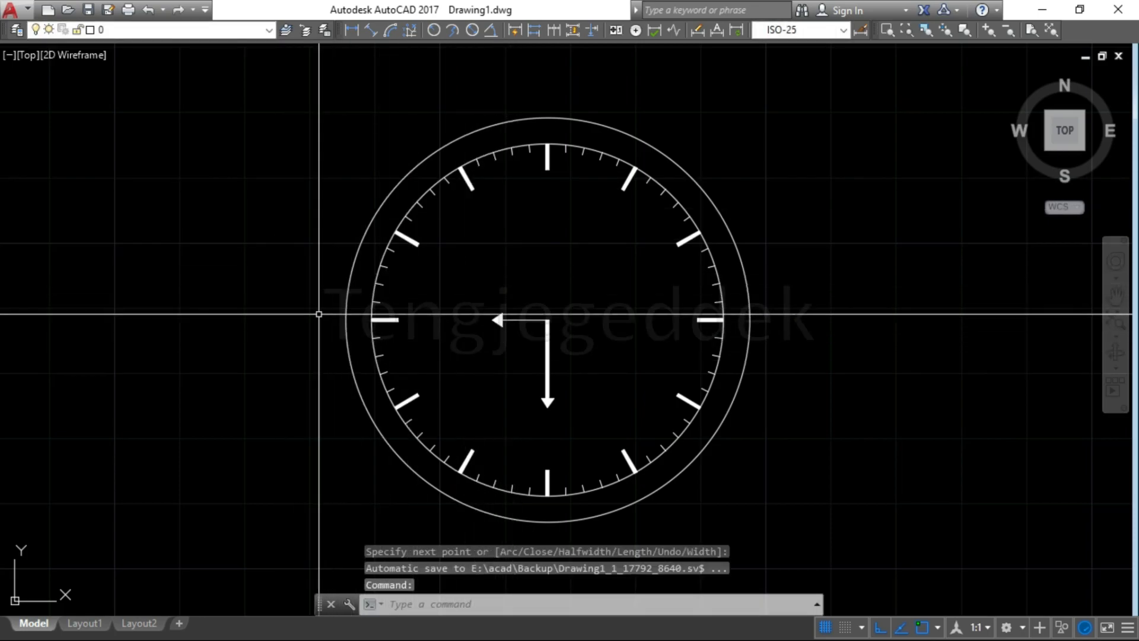
Draw a circle of radius 10 in the empty area to the right of the clock dial.
{"action": "scroll", "coordinate": [307, 324], "scroll_direction": "down", "scroll_amount": 6}
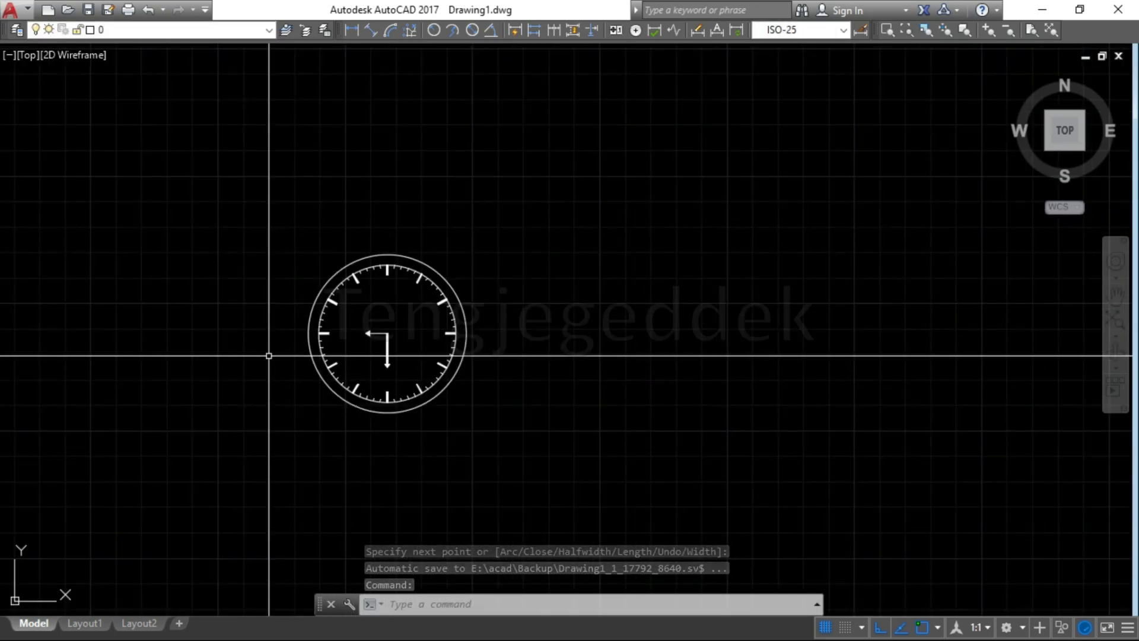
{"action": "scroll", "coordinate": [268, 358], "scroll_direction": "down", "scroll_amount": 2}
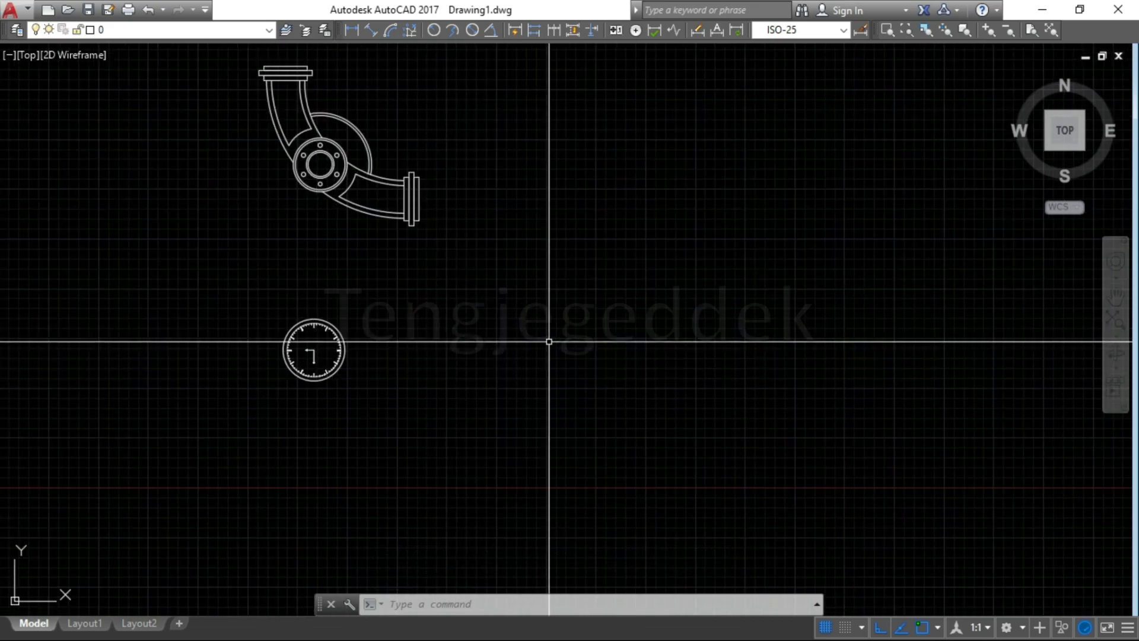
{"action": "scroll", "coordinate": [509, 332], "scroll_direction": "up", "scroll_amount": 2}
{"action": "scroll", "coordinate": [475, 339], "scroll_direction": "up", "scroll_amount": 4}
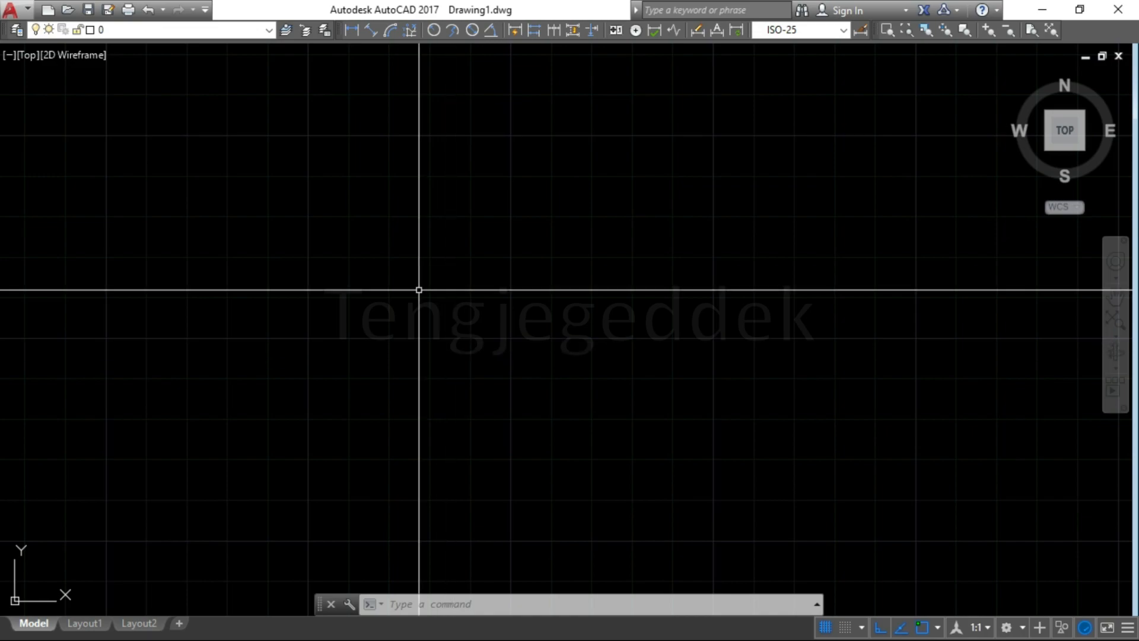
{"action": "type", "text": "c"}
{"action": "key", "text": "Return"}
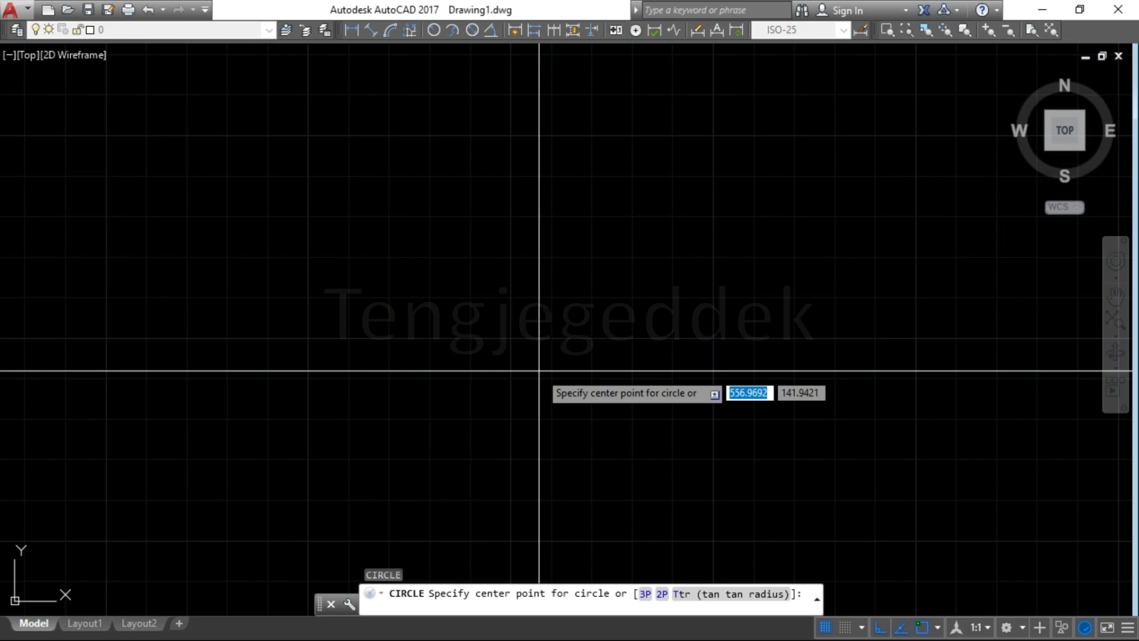
{"action": "left_click", "coordinate": [468, 361]}
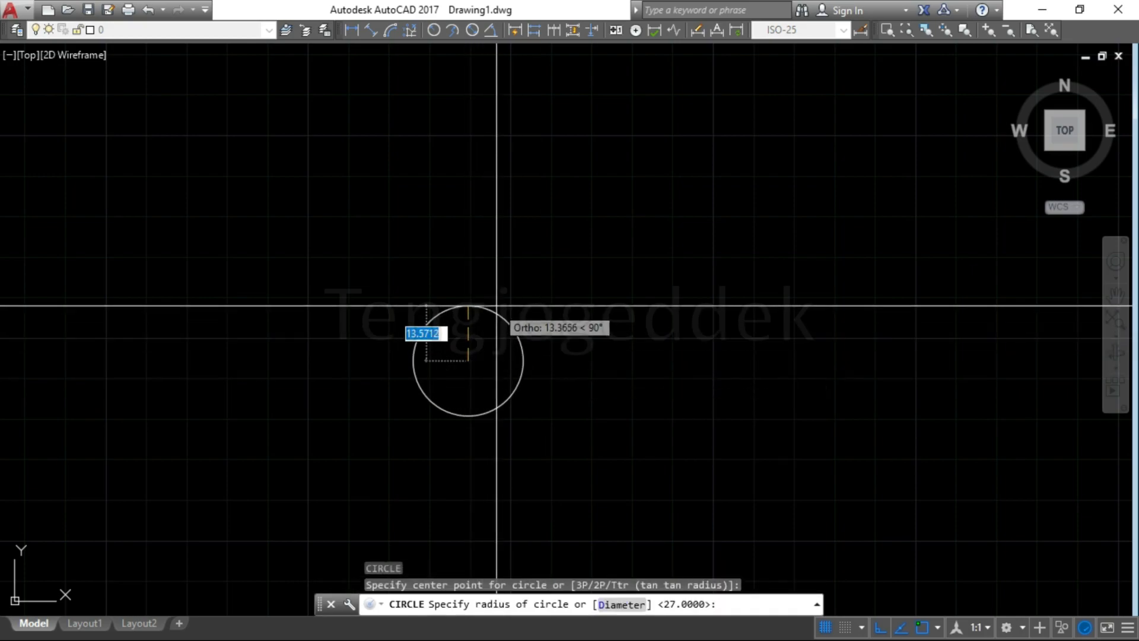
{"action": "type", "text": "10"}
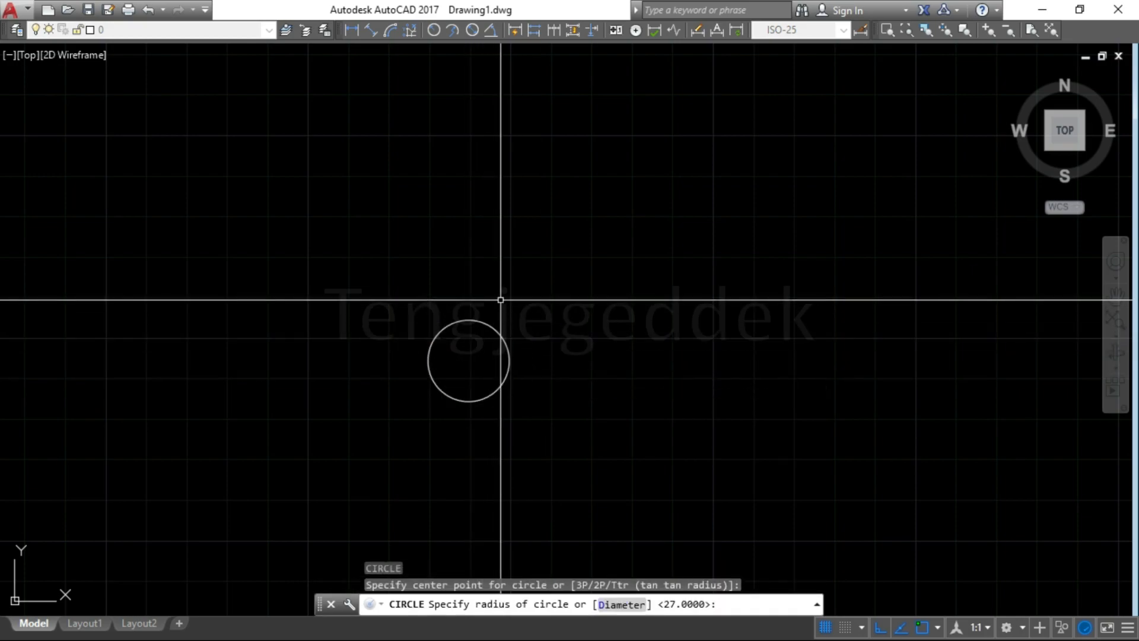
{"action": "key", "text": "Return"}
Draw a circle of radius 2 at the centre of the radius 10 circle.
{"action": "scroll", "coordinate": [542, 433], "scroll_direction": "down", "scroll_amount": 4}
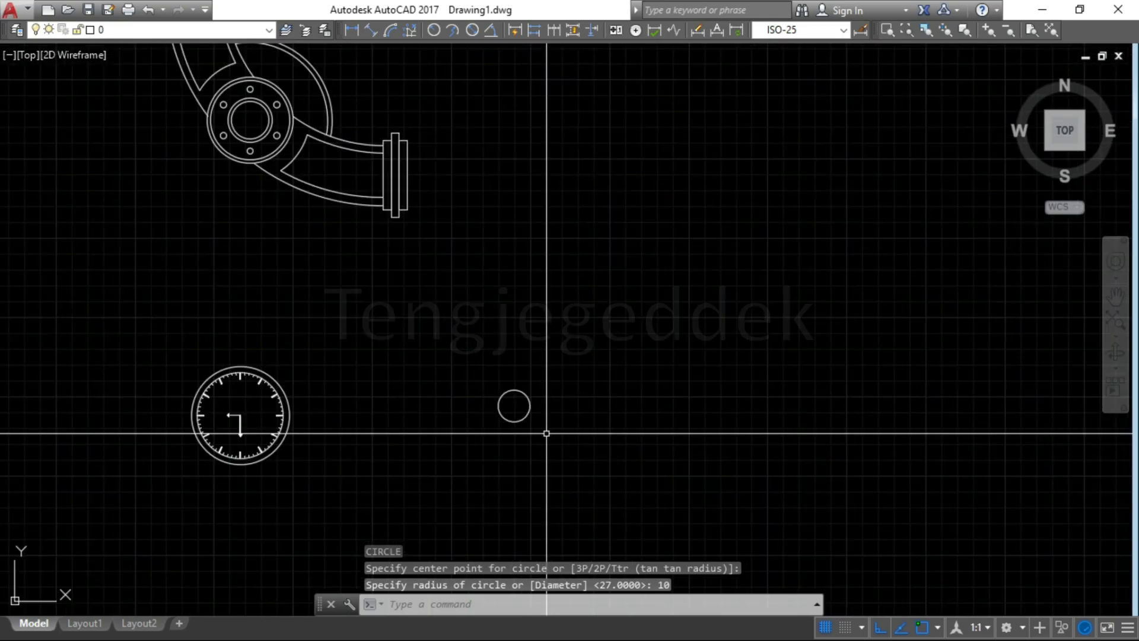
{"action": "scroll", "coordinate": [493, 412], "scroll_direction": "up", "scroll_amount": 4}
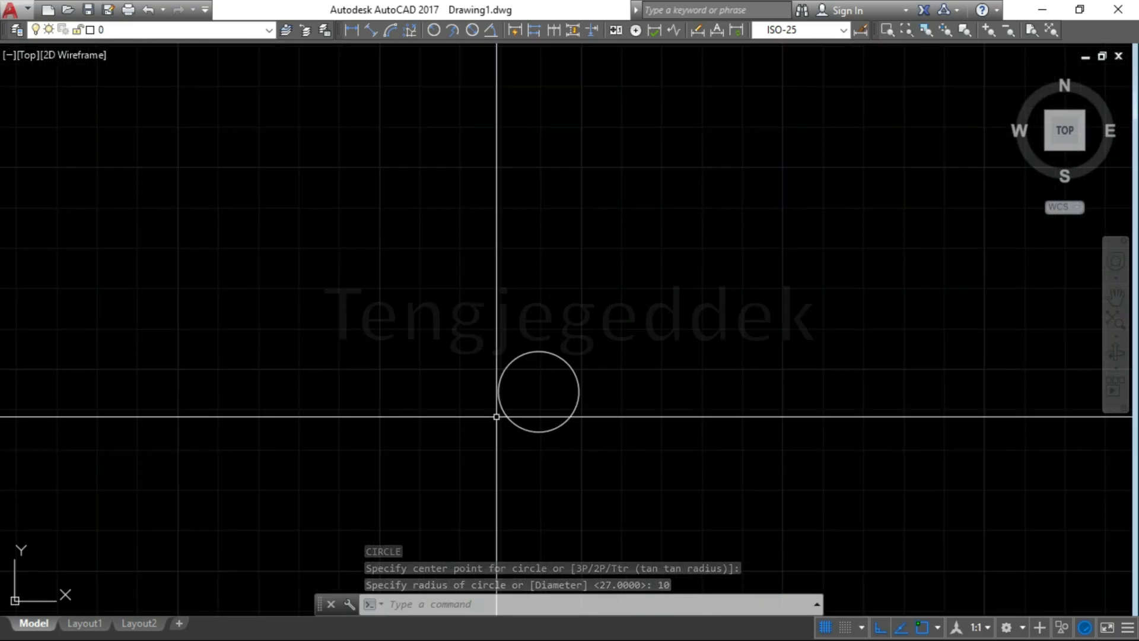
{"action": "scroll", "coordinate": [492, 395], "scroll_direction": "down", "scroll_amount": 3}
{"action": "scroll", "coordinate": [492, 395], "scroll_direction": "up", "scroll_amount": 3}
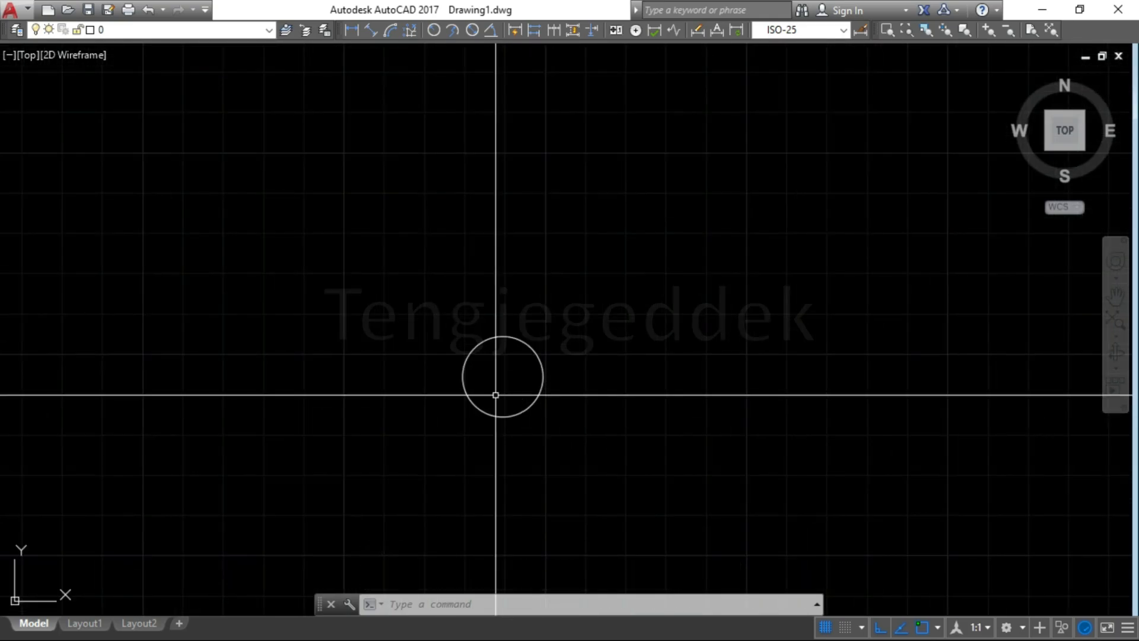
{"action": "type", "text": "c"}
{"action": "key", "text": "Return"}
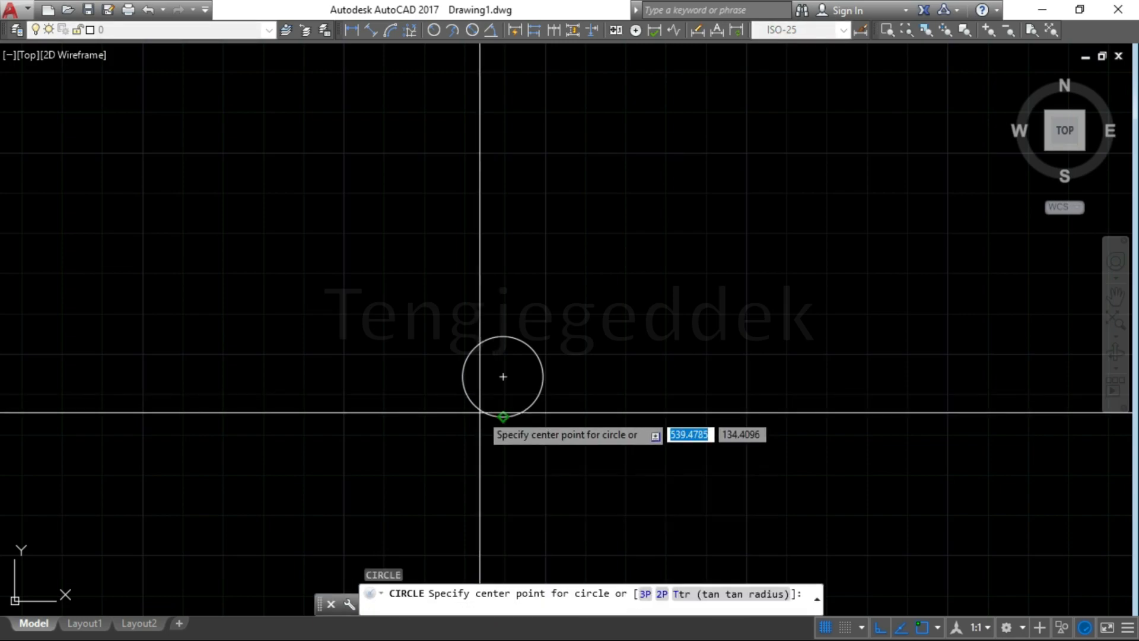
{"action": "left_click", "coordinate": [502, 377]}
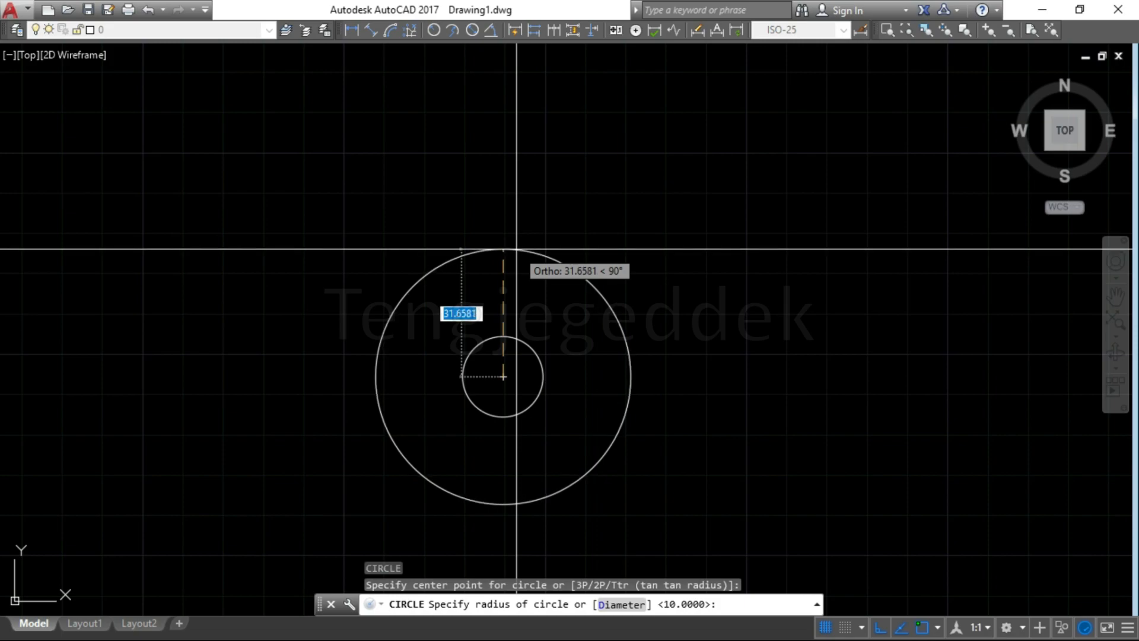
{"action": "type", "text": "2"}
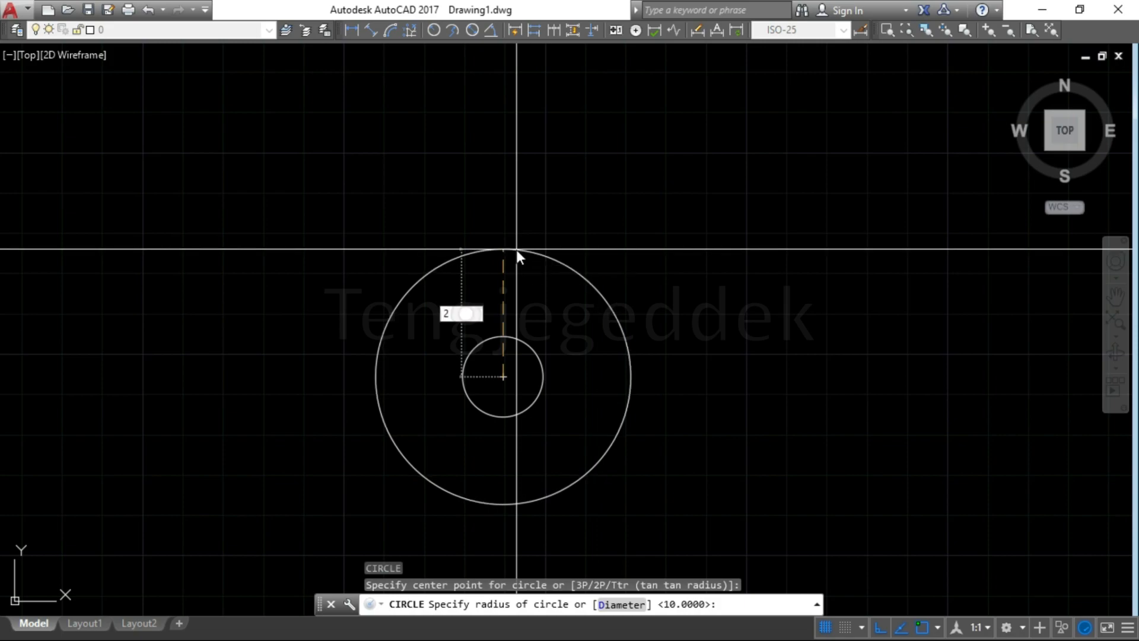
{"action": "key", "text": "Return"}
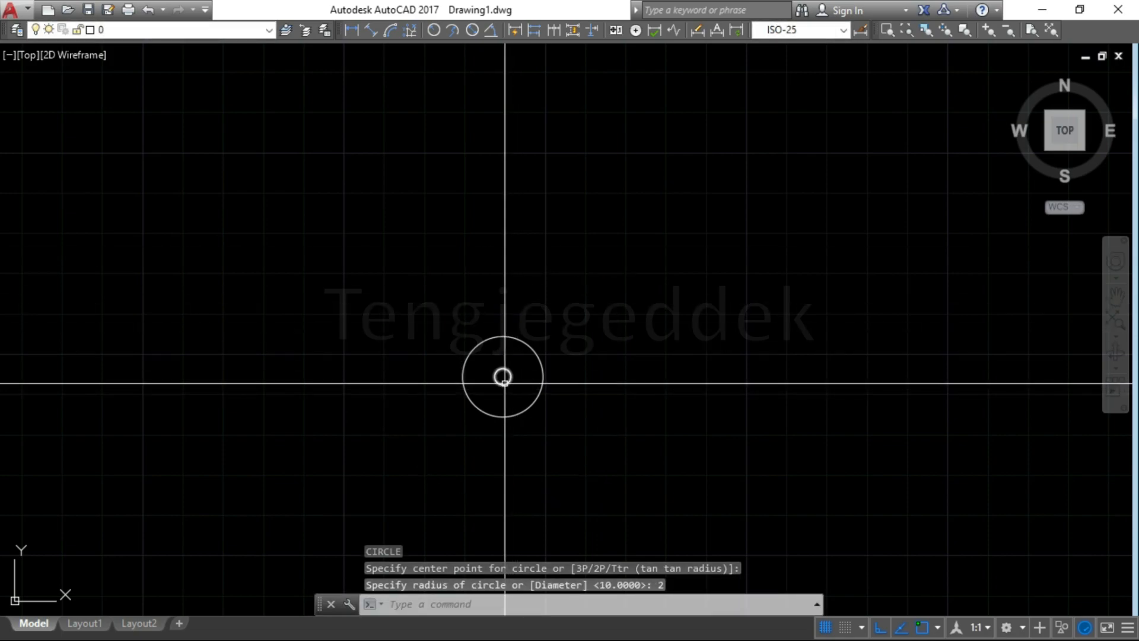
Move the radius 2 circle from its centre straight up by @0,17.5.
{"action": "left_click", "coordinate": [503, 385]}
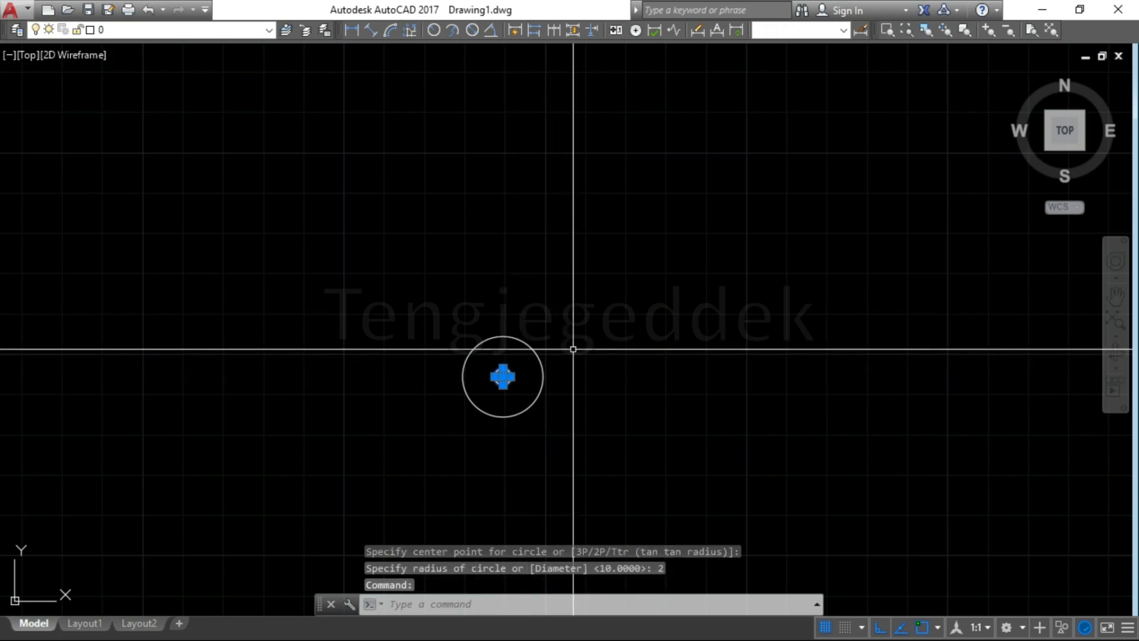
{"action": "type", "text": "m"}
{"action": "key", "text": "Return"}
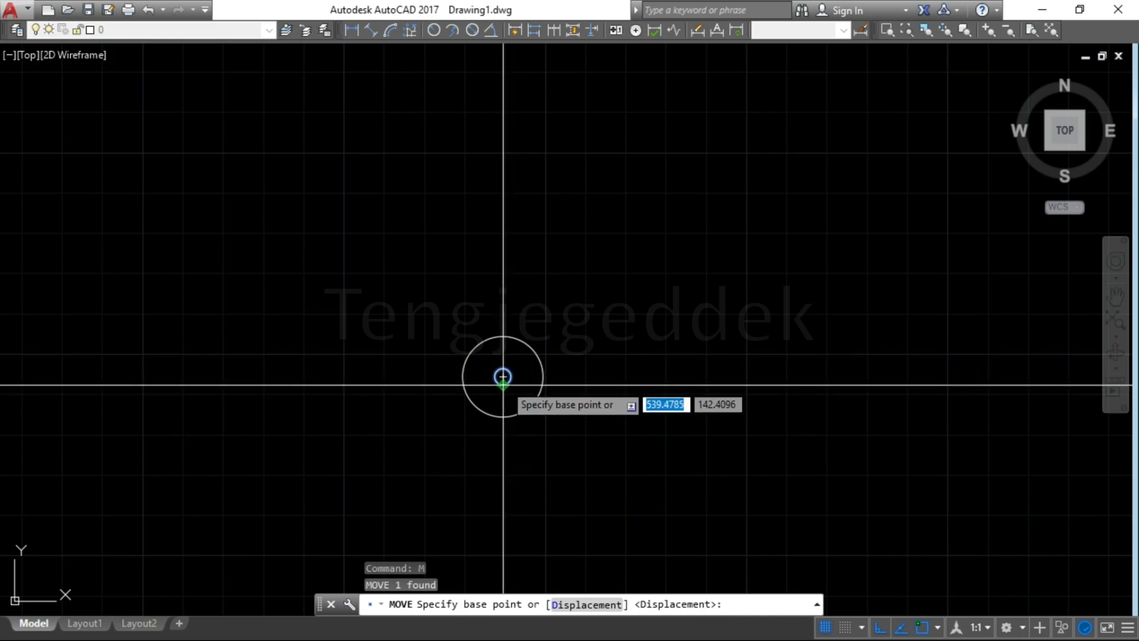
{"action": "left_click", "coordinate": [502, 376]}
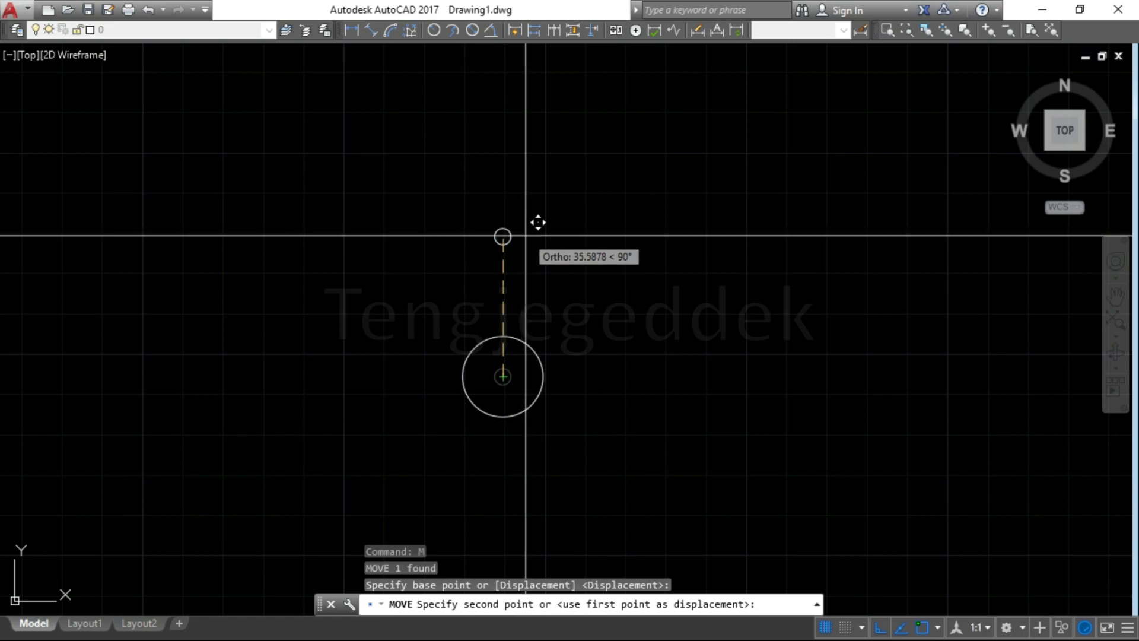
{"action": "type", "text": "0,17"}
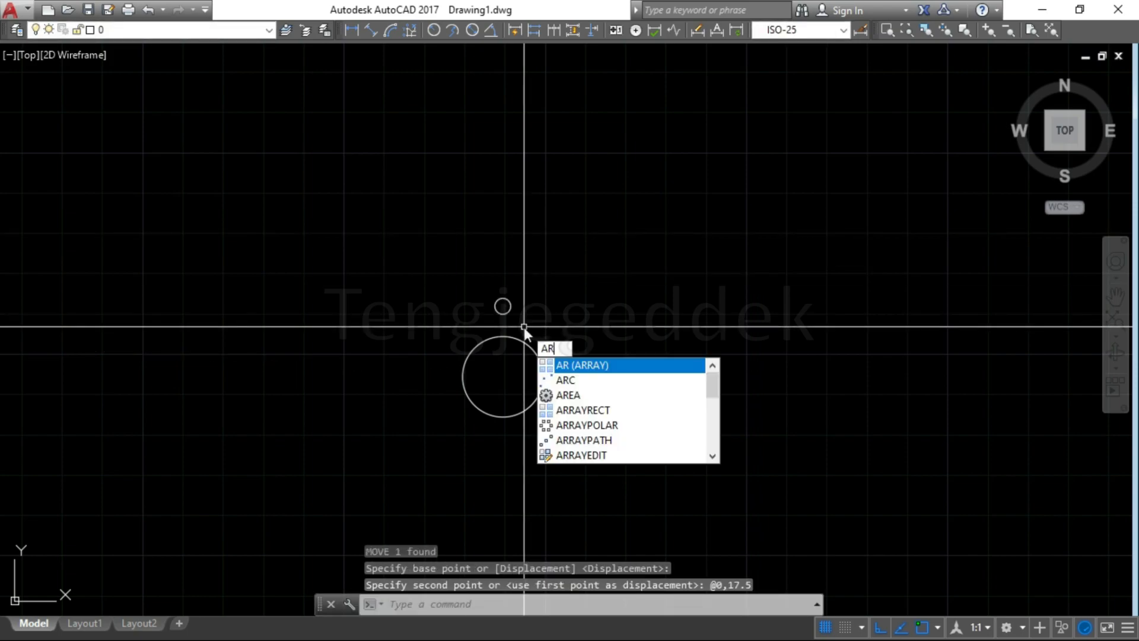
Create a polar array of the radius 2 circle with 4 items around the centre of the radius 10 circle.
{"action": "key", "text": "Return"}
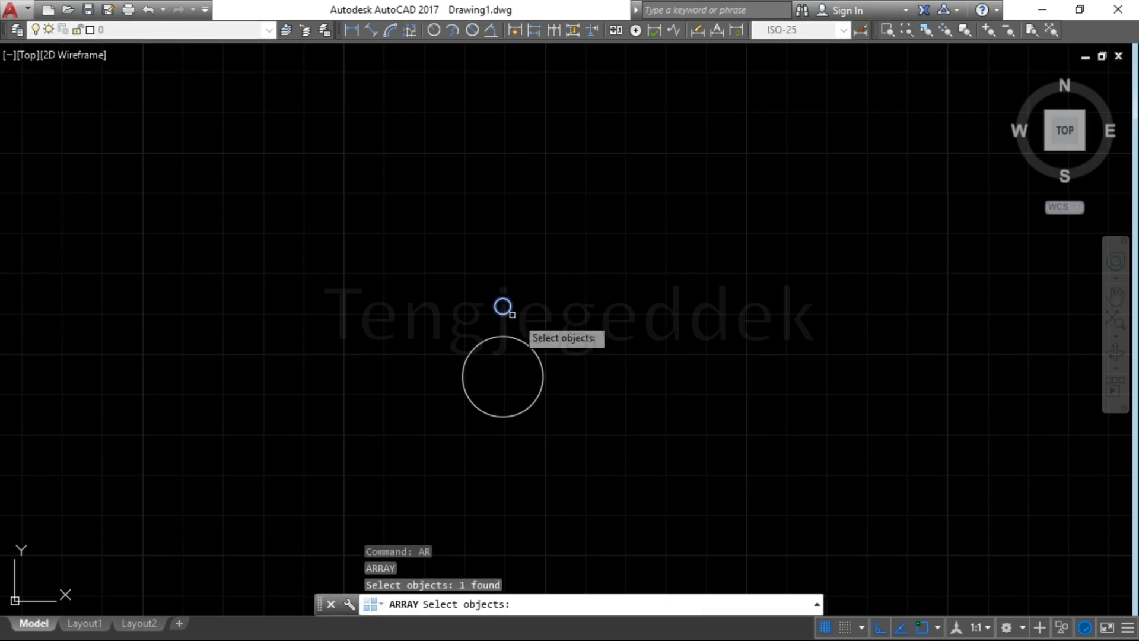
{"action": "key", "text": "Return"}
{"action": "key", "text": "Return"}
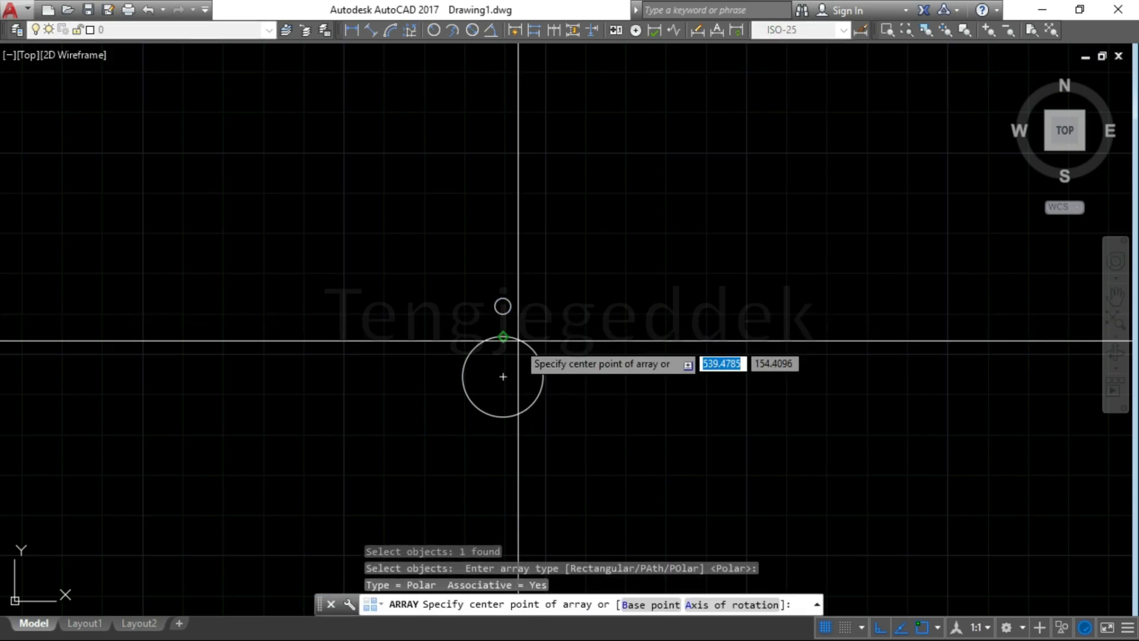
{"action": "left_click", "coordinate": [503, 376]}
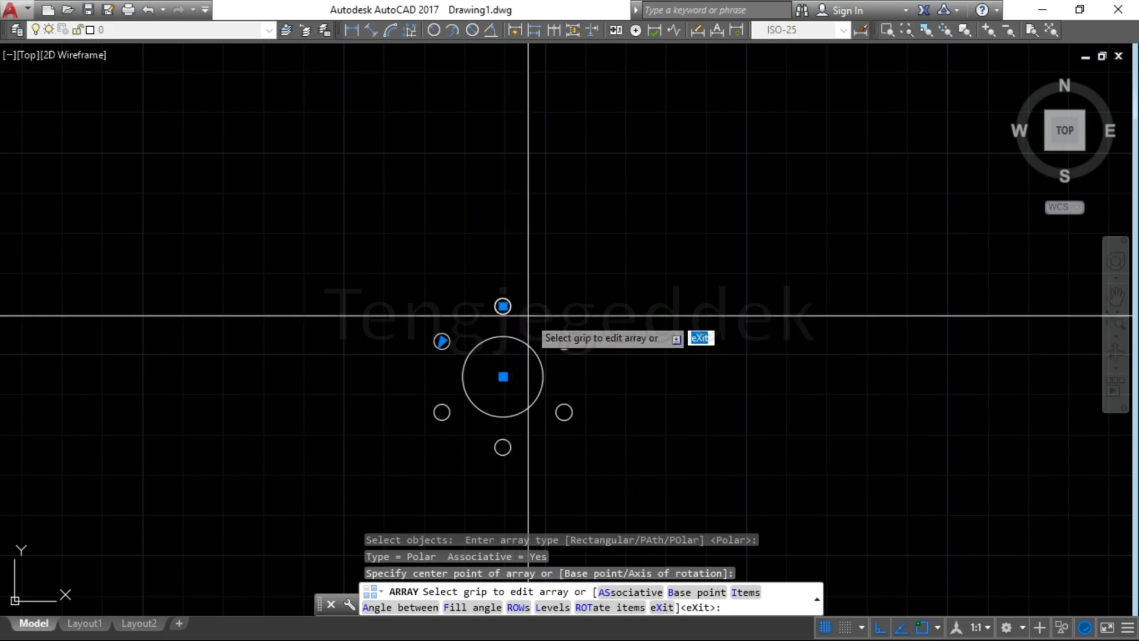
{"action": "type", "text": "i"}
{"action": "key", "text": "Return"}
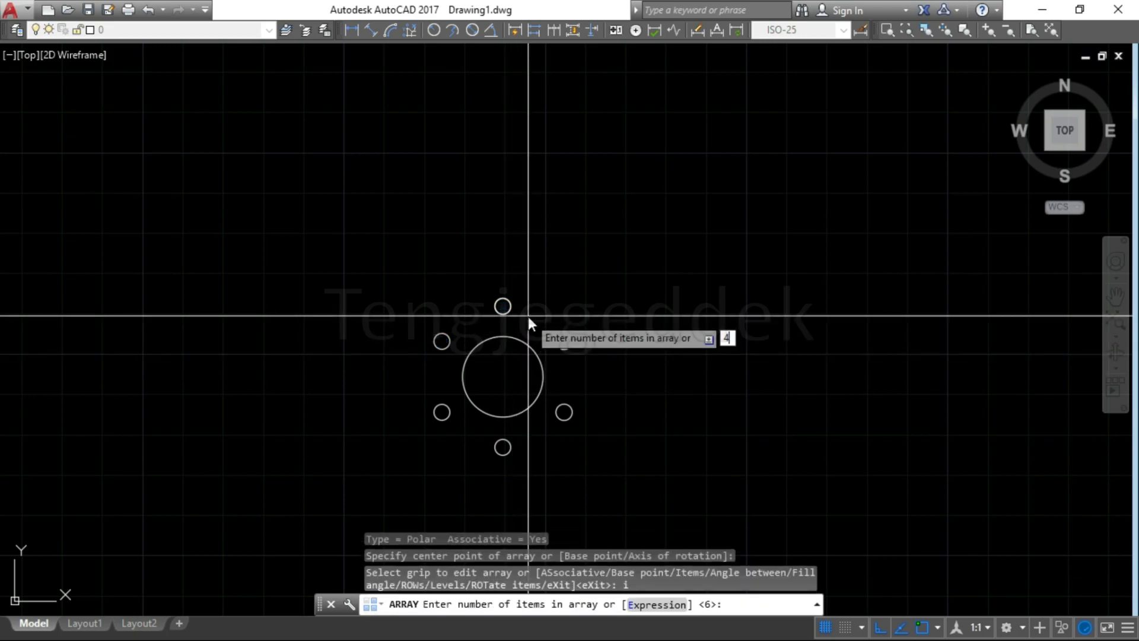
{"action": "type", "text": "4"}
{"action": "key", "text": "Return"}
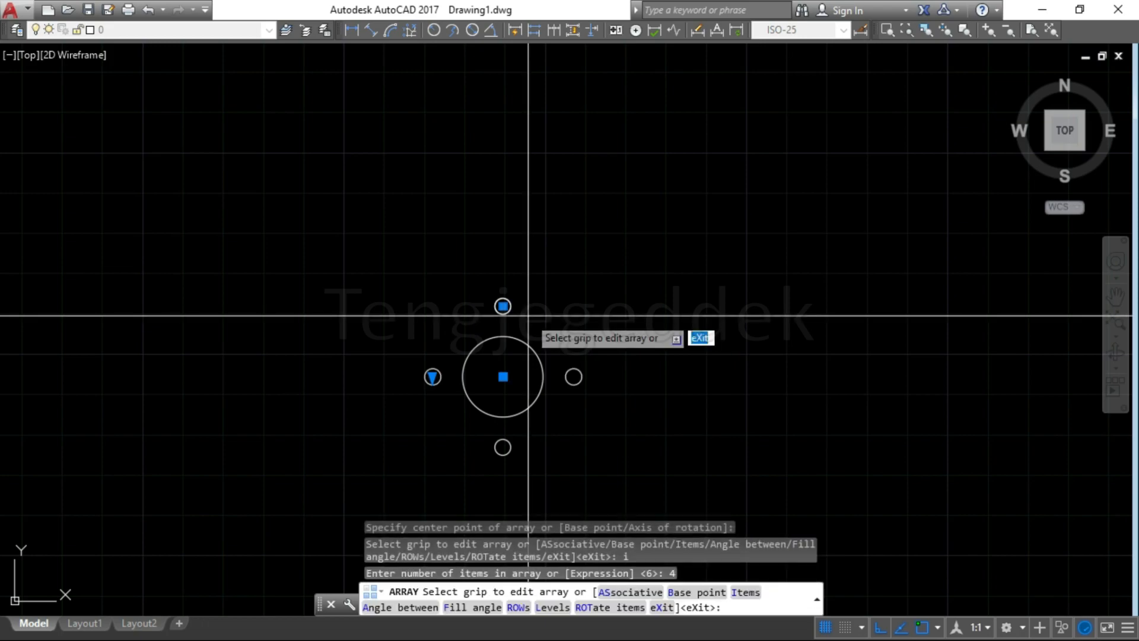
{"action": "key", "text": "Return"}
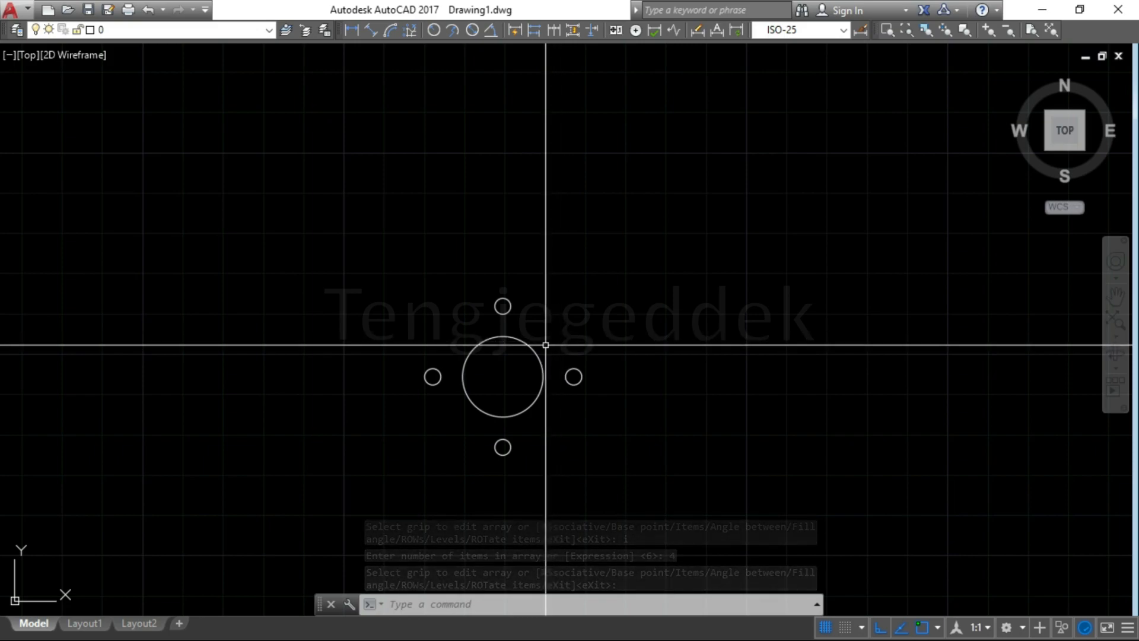
Draw a circle of radius 7 at the centre of the radius 10 circle.
{"action": "key", "text": "Return"}
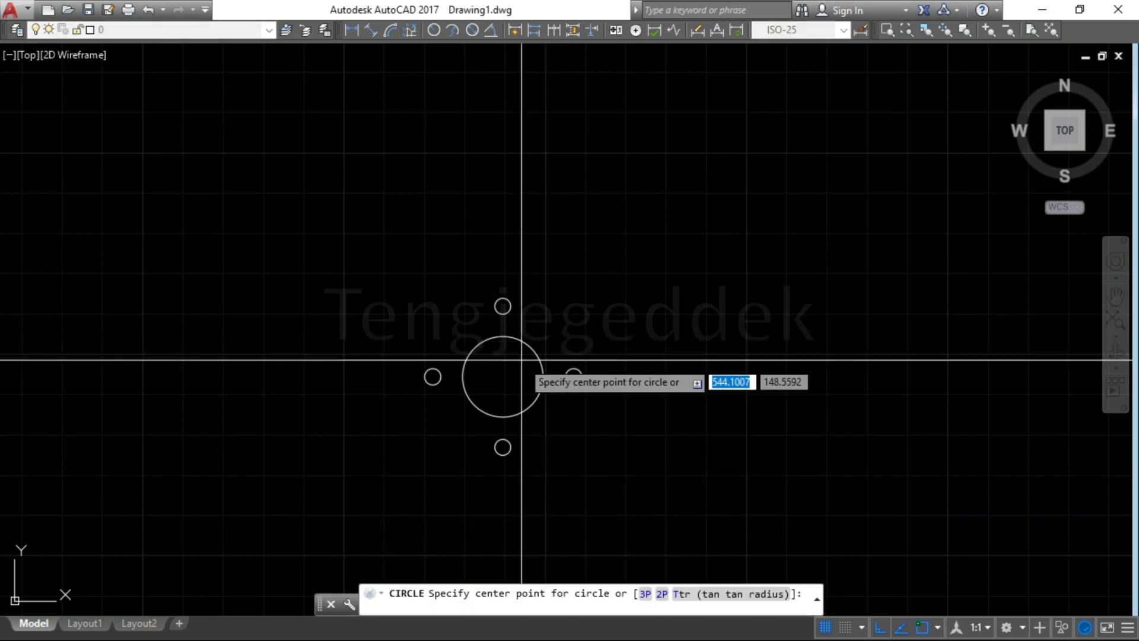
{"action": "left_click", "coordinate": [503, 376]}
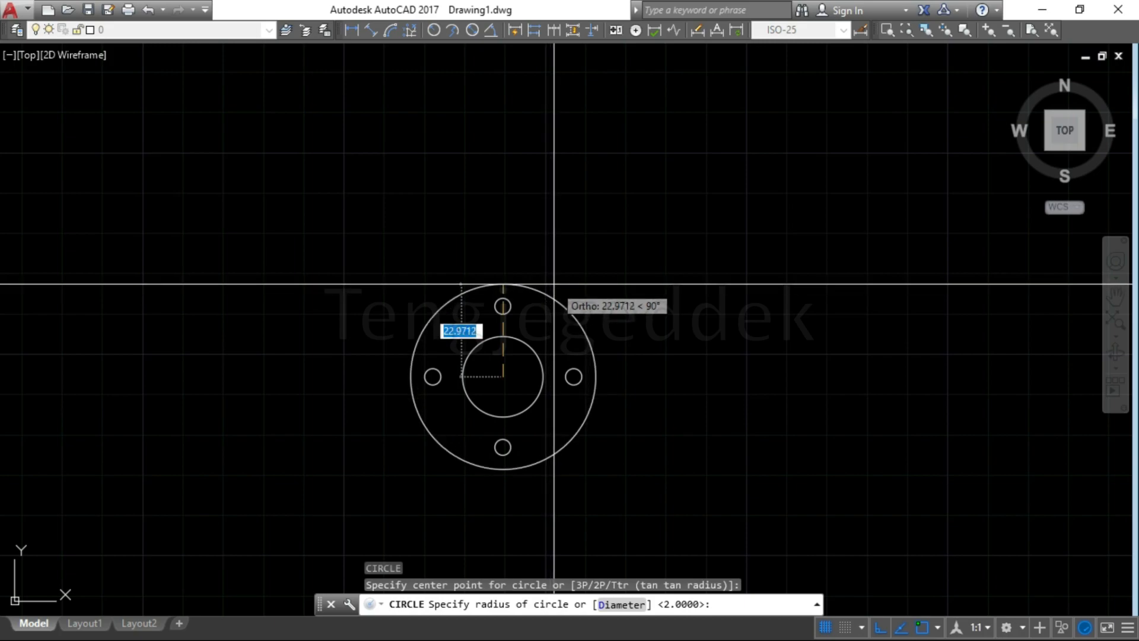
{"action": "type", "text": "7"}
{"action": "key", "text": "Return"}
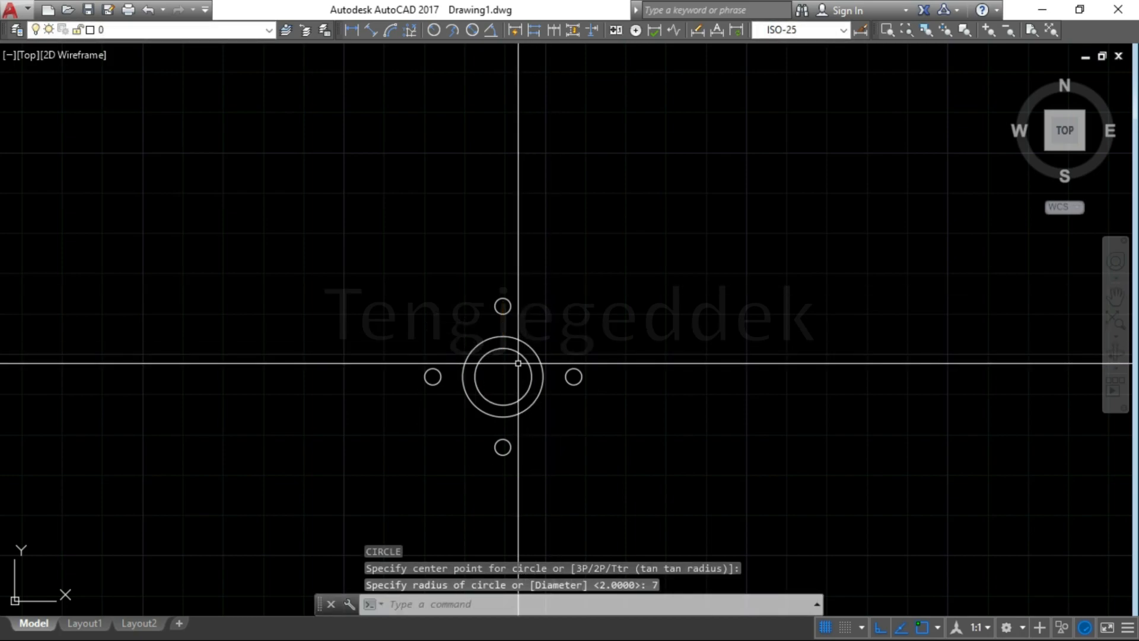
Move the radius 7 circle from its centre straight up by @0,65.
{"action": "left_click", "coordinate": [525, 357]}
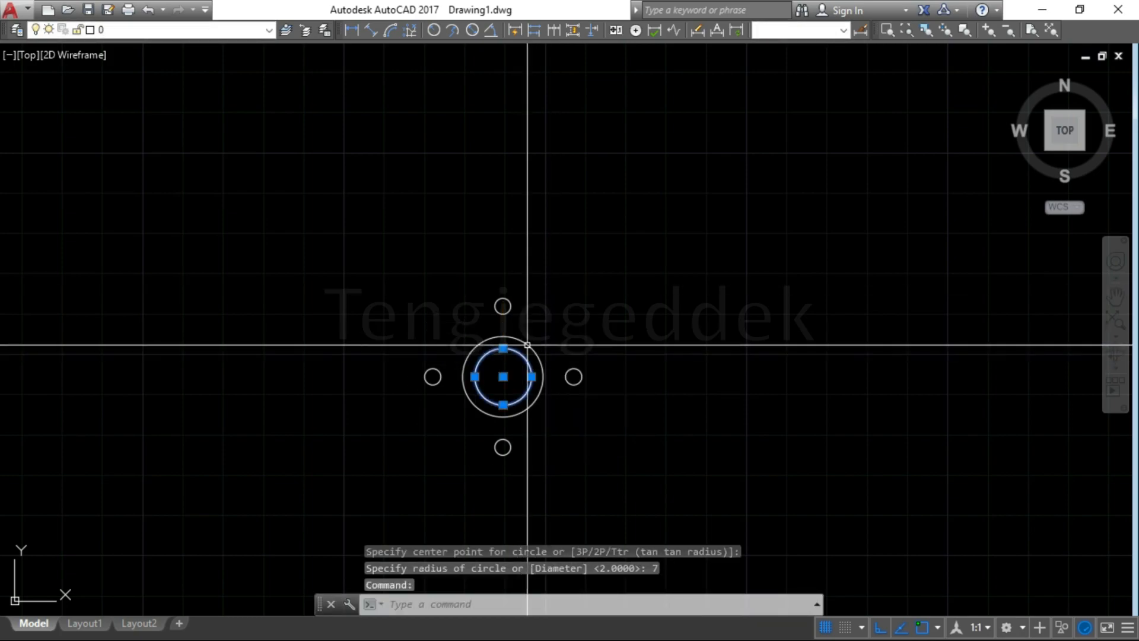
{"action": "type", "text": "m"}
{"action": "key", "text": "Return"}
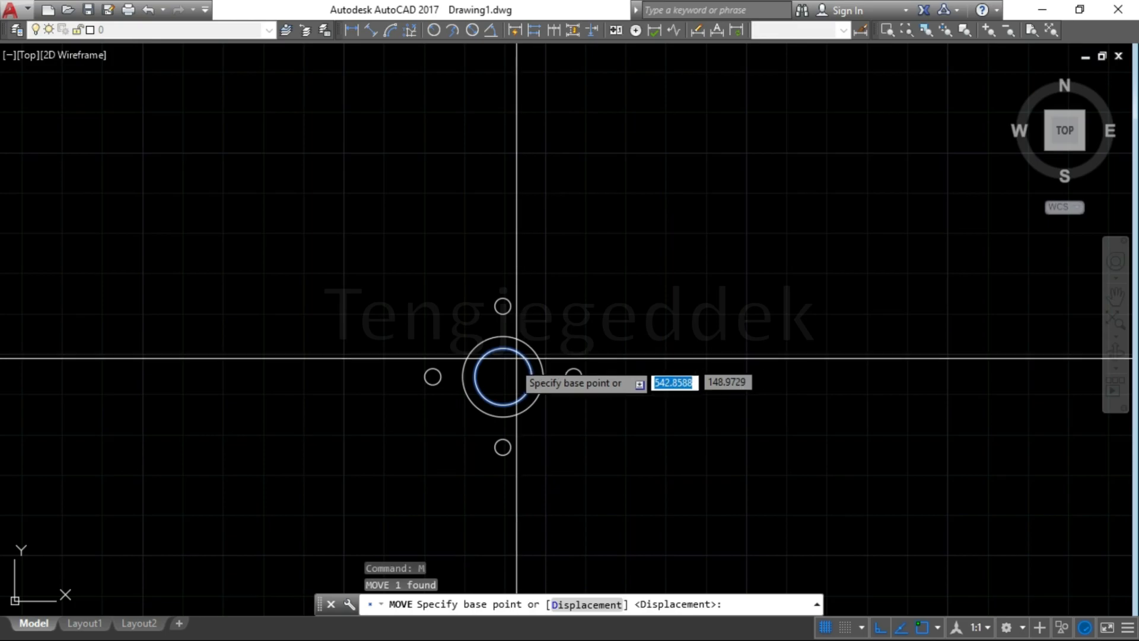
{"action": "left_click", "coordinate": [503, 376]}
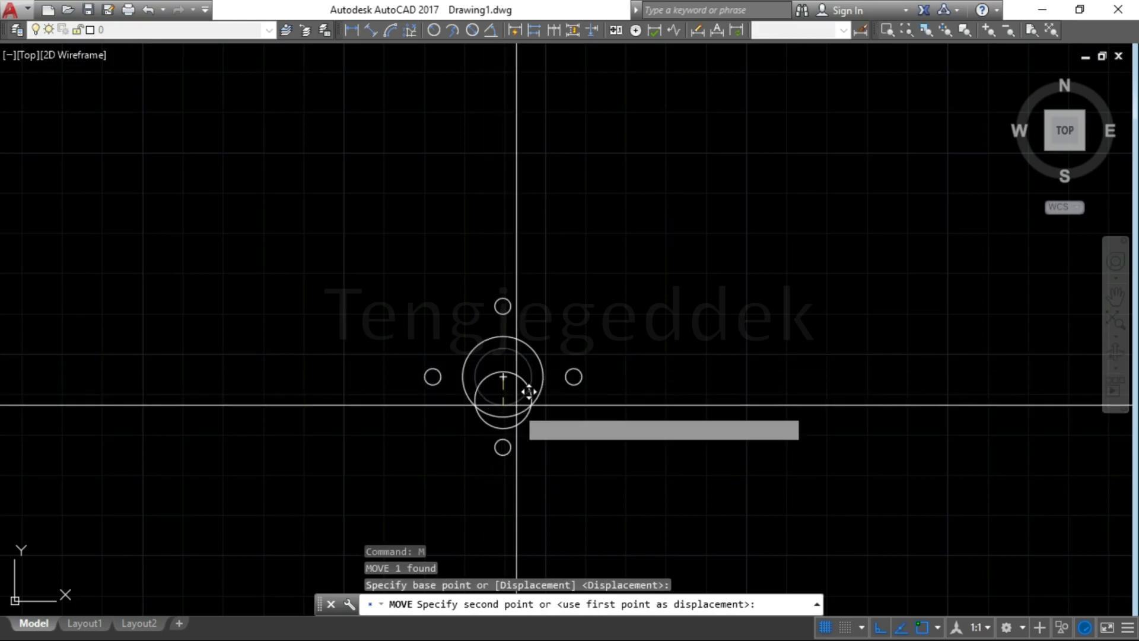
{"action": "scroll", "coordinate": [528, 391], "scroll_direction": "down", "scroll_amount": 2}
{"action": "type", "text": "0"}
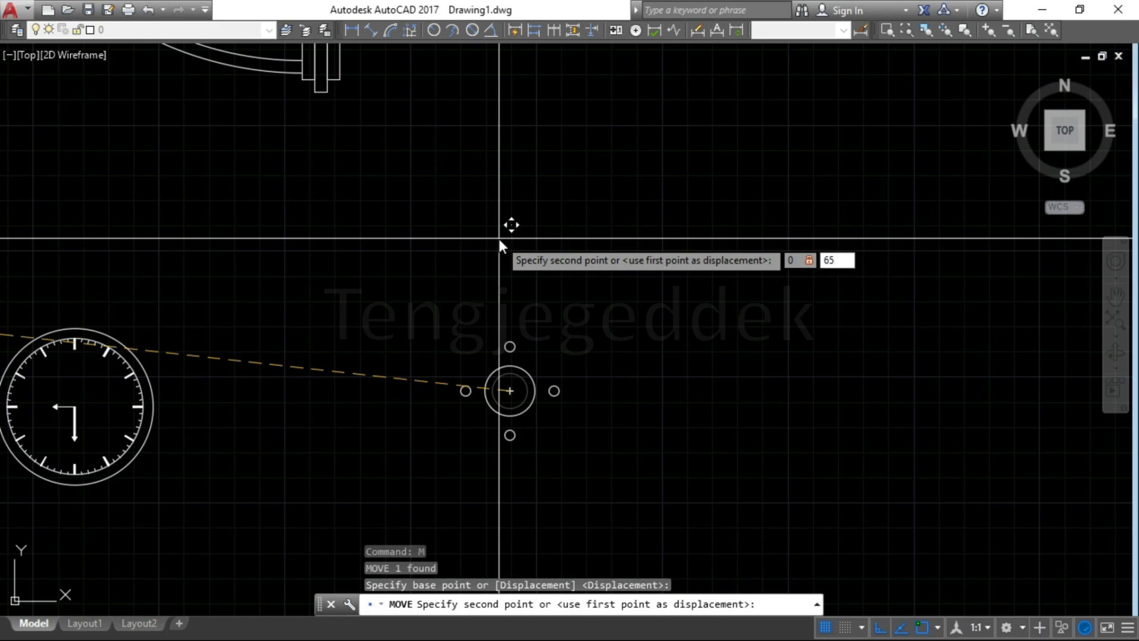
{"action": "key", "text": "Return"}
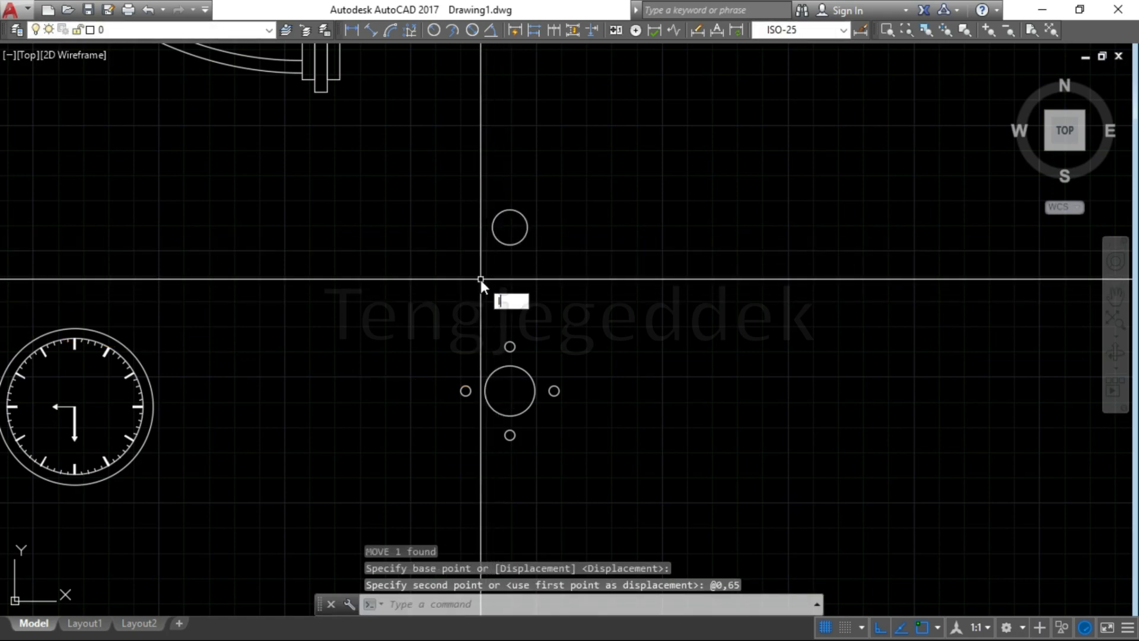
Draw a horizontal diameter line across the radius 7 circle between its left and right quadrants.
{"action": "type", "text": "l"}
{"action": "key", "text": "Return"}
{"action": "left_click", "coordinate": [492, 227]}
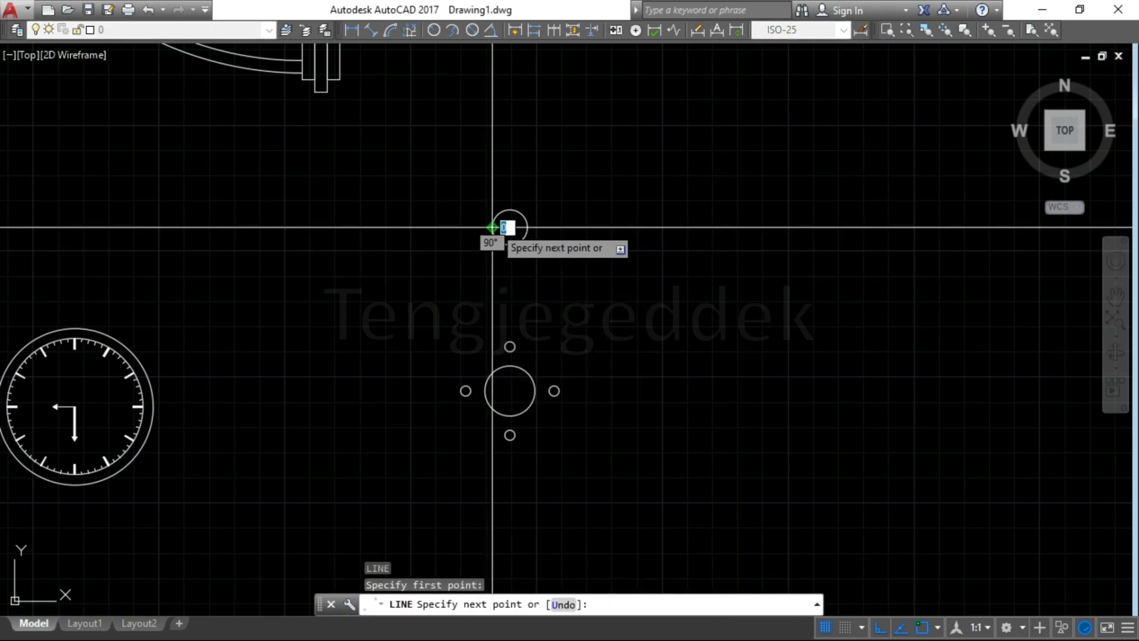
{"action": "left_click", "coordinate": [527, 227]}
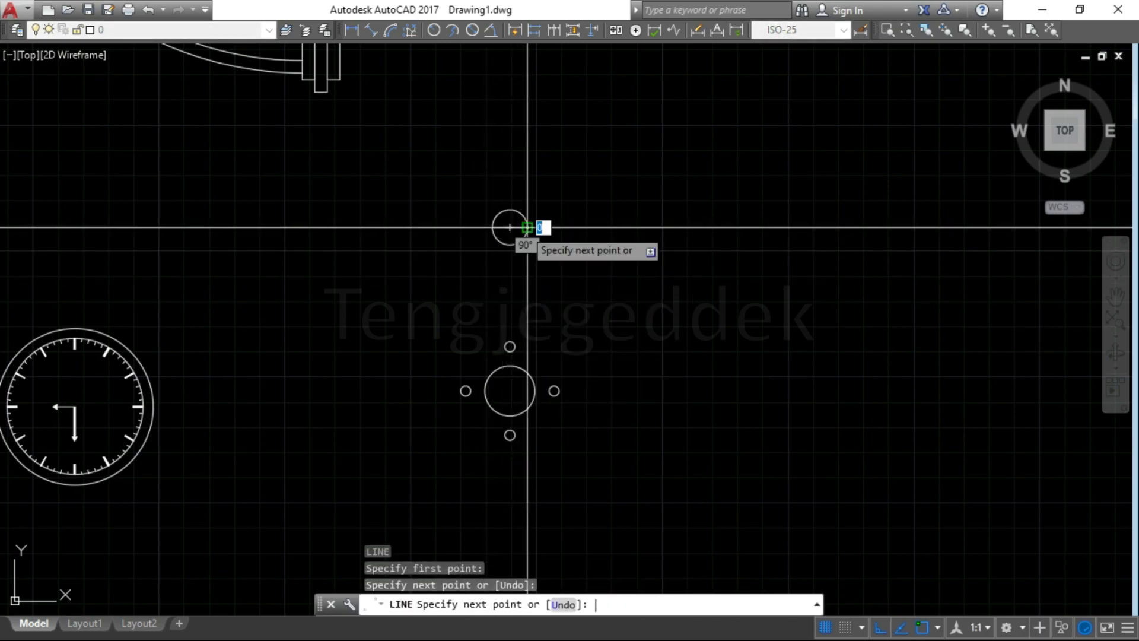
{"action": "key", "text": "Return"}
Trim away the upper half of the radius 7 circle above its diameter line.
{"action": "type", "text": "tr"}
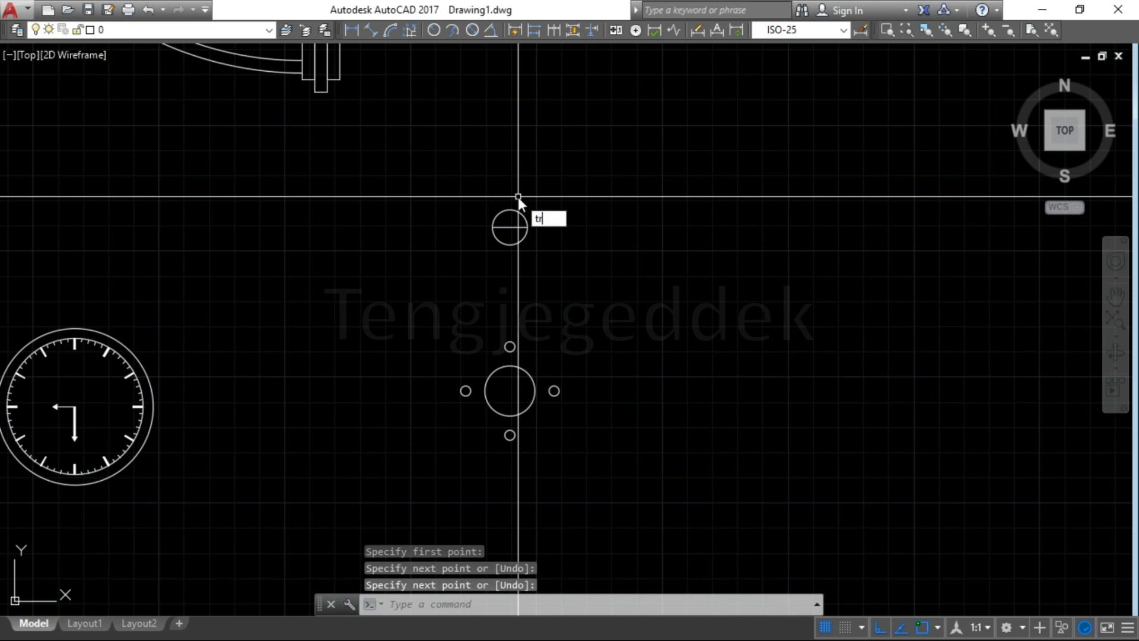
{"action": "key", "text": "Return"}
{"action": "key", "text": "Return"}
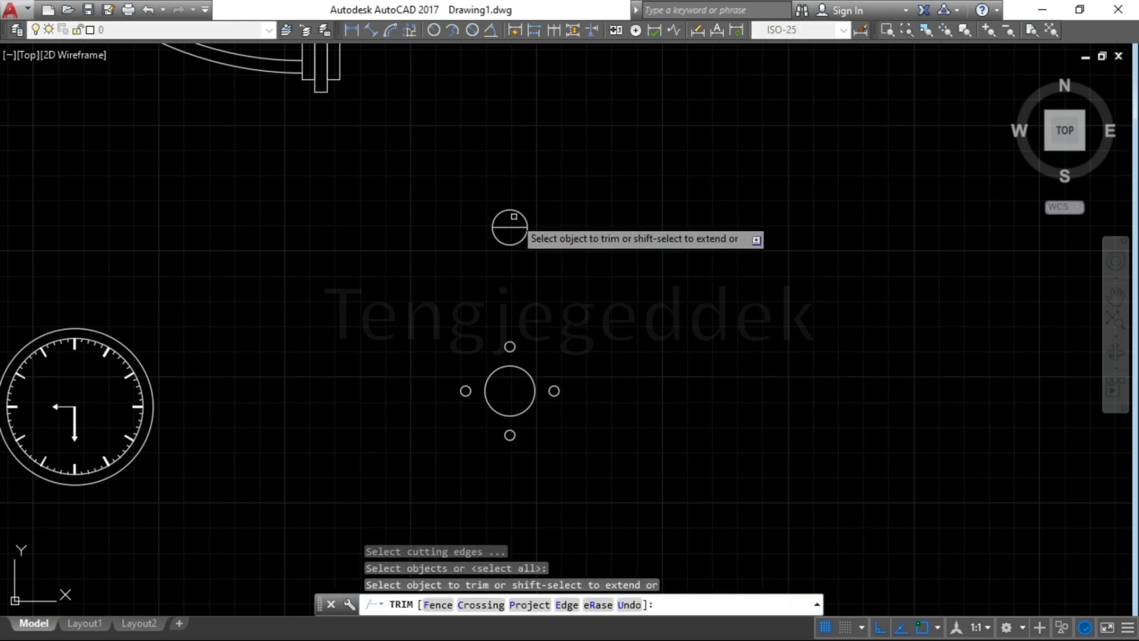
{"action": "key", "text": "Return"}
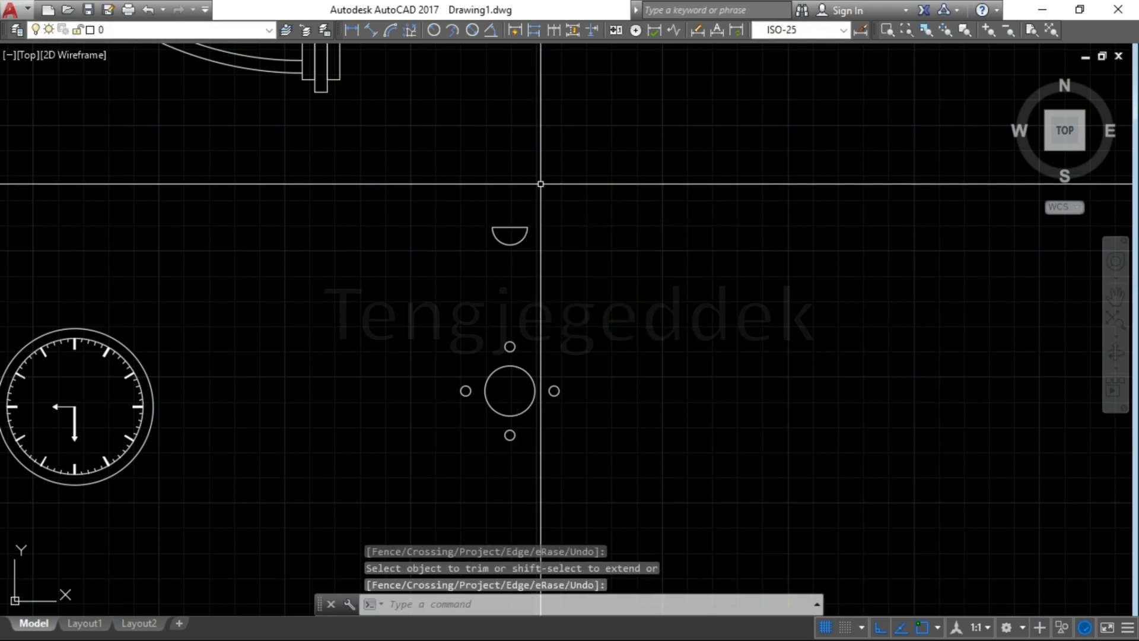
Create a polar array of the lower half-circle arc with 25 items around the centre of the radius 10 circle.
{"action": "left_click", "coordinate": [510, 243]}
{"action": "type", "text": "ar"}
{"action": "key", "text": "Return"}
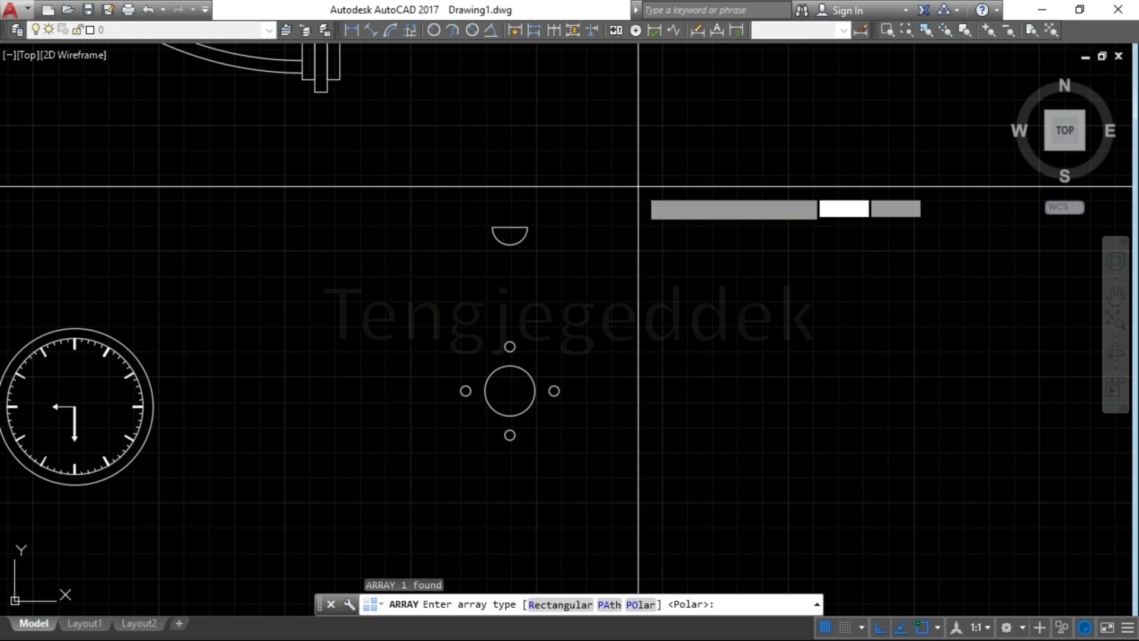
{"action": "key", "text": "Return"}
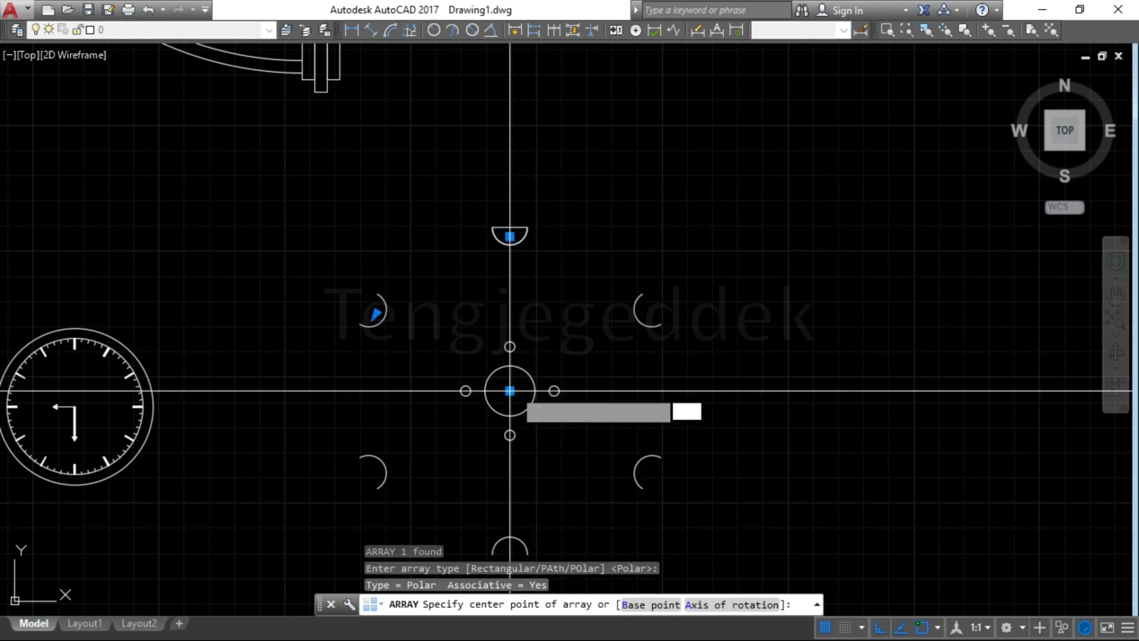
{"action": "left_click", "coordinate": [510, 391]}
{"action": "type", "text": "i"}
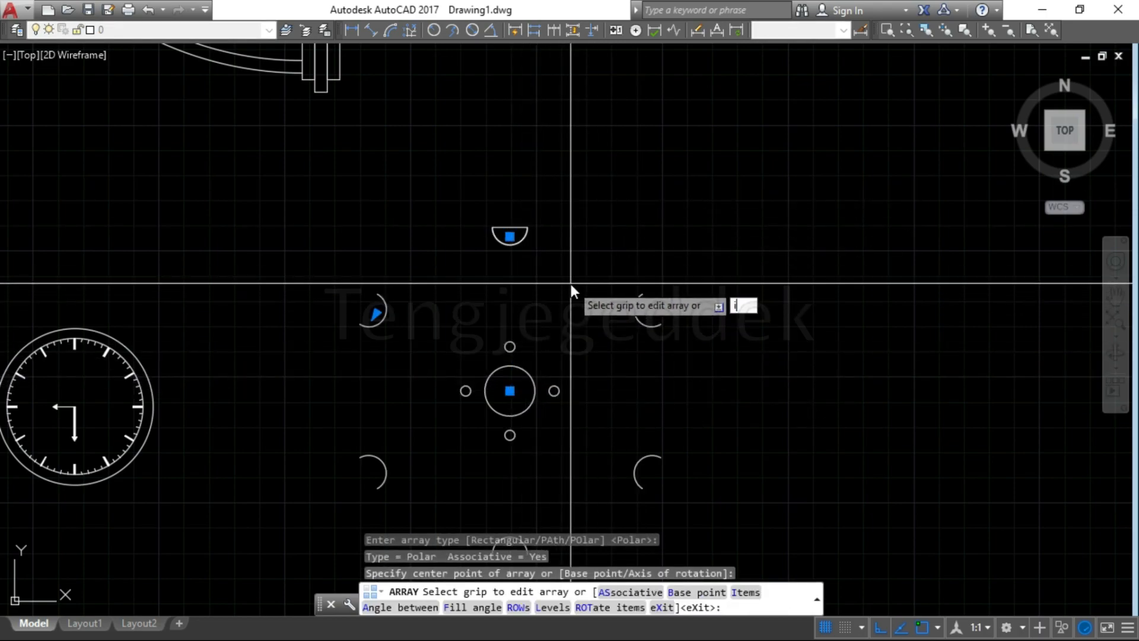
{"action": "key", "text": "Return"}
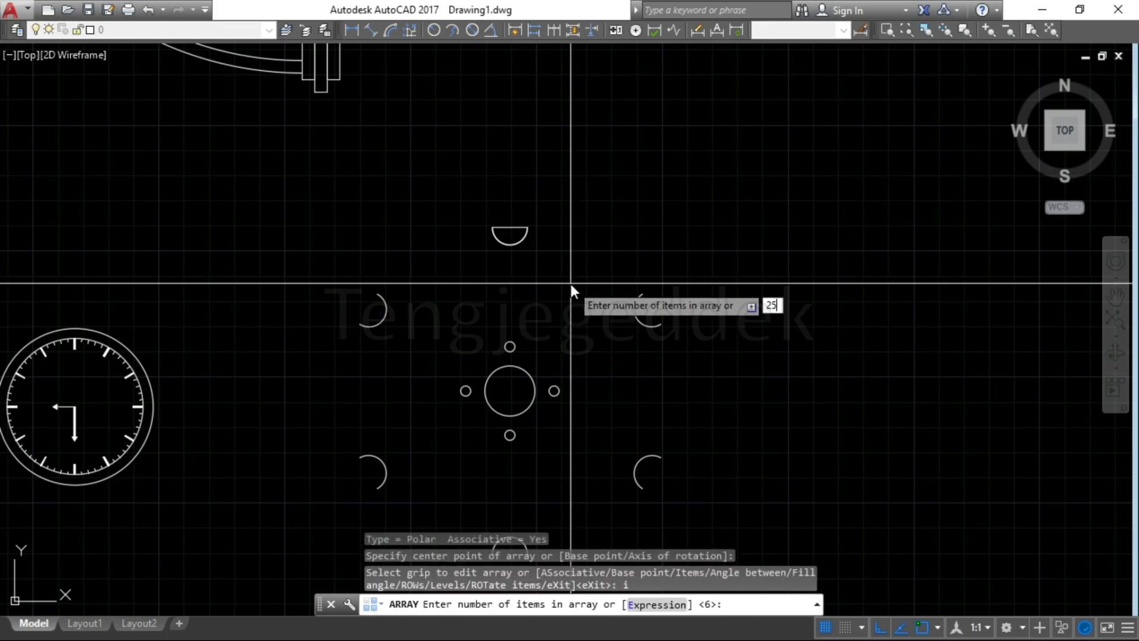
{"action": "key", "text": "Return"}
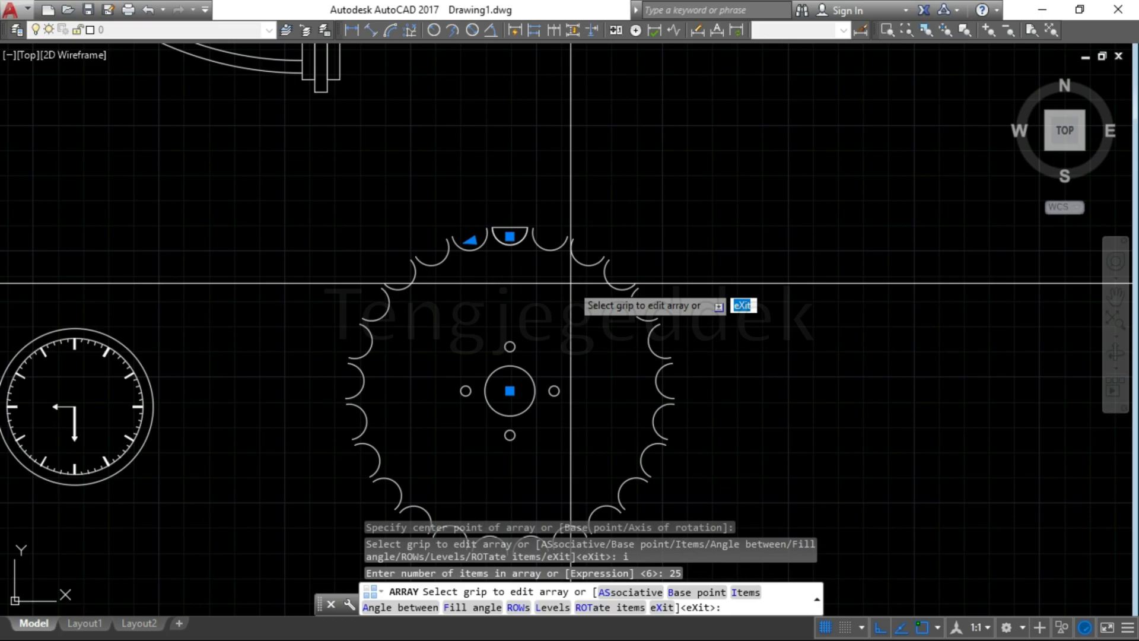
{"action": "key", "text": "Return"}
Draw a short line joining the right end of the topmost arc to the nearest end of the neighbouring arc on its right.
{"action": "scroll", "coordinate": [534, 220], "scroll_direction": "up", "scroll_amount": 4}
{"action": "type", "text": "l"}
{"action": "key", "text": "Return"}
{"action": "scroll", "coordinate": [516, 254], "scroll_direction": "up", "scroll_amount": 3}
{"action": "left_click", "coordinate": [512, 262]}
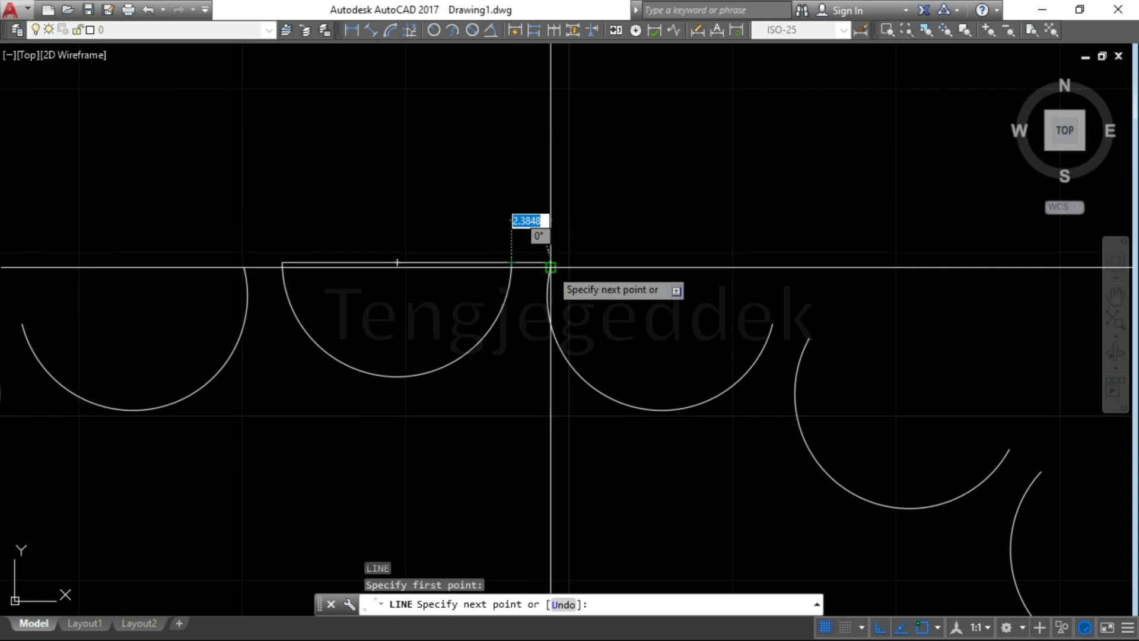
{"action": "left_click", "coordinate": [550, 267]}
{"action": "key", "text": "Return"}
Erase the horizontal diameter line across the topmost arc.
{"action": "left_click", "coordinate": [469, 261]}
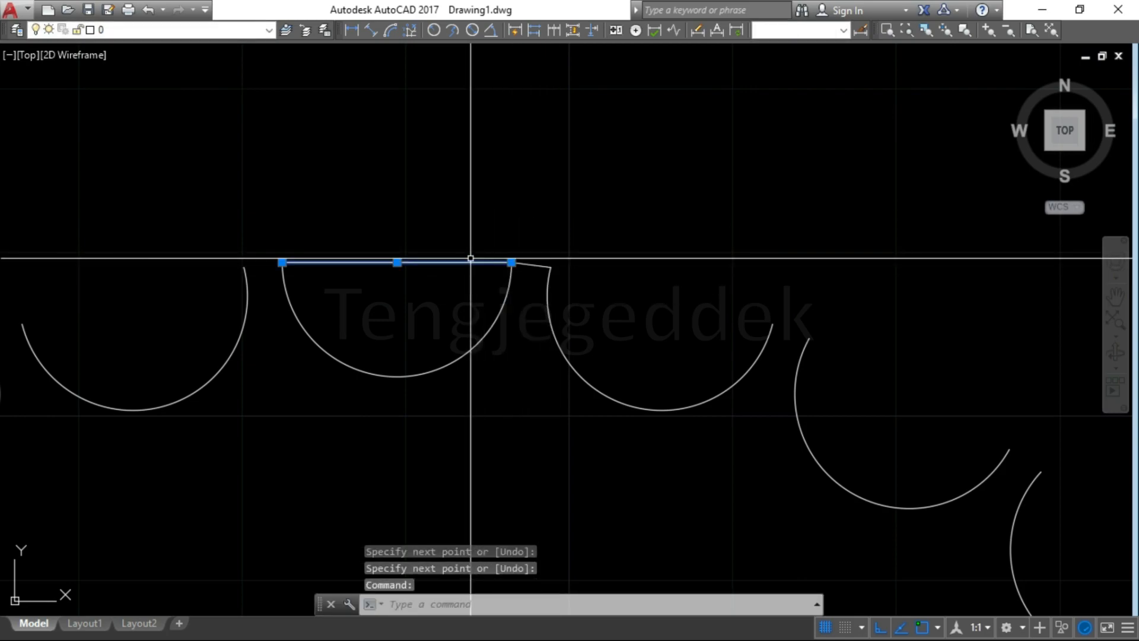
{"action": "type", "text": "e"}
{"action": "key", "text": "Return"}
Create a polar array of the short tooth-tip line with 25 items around the centre of the radius 10 circle.
{"action": "scroll", "coordinate": [514, 178], "scroll_direction": "down", "scroll_amount": 2}
{"action": "scroll", "coordinate": [514, 178], "scroll_direction": "down", "scroll_amount": 2}
{"action": "left_click", "coordinate": [522, 211]}
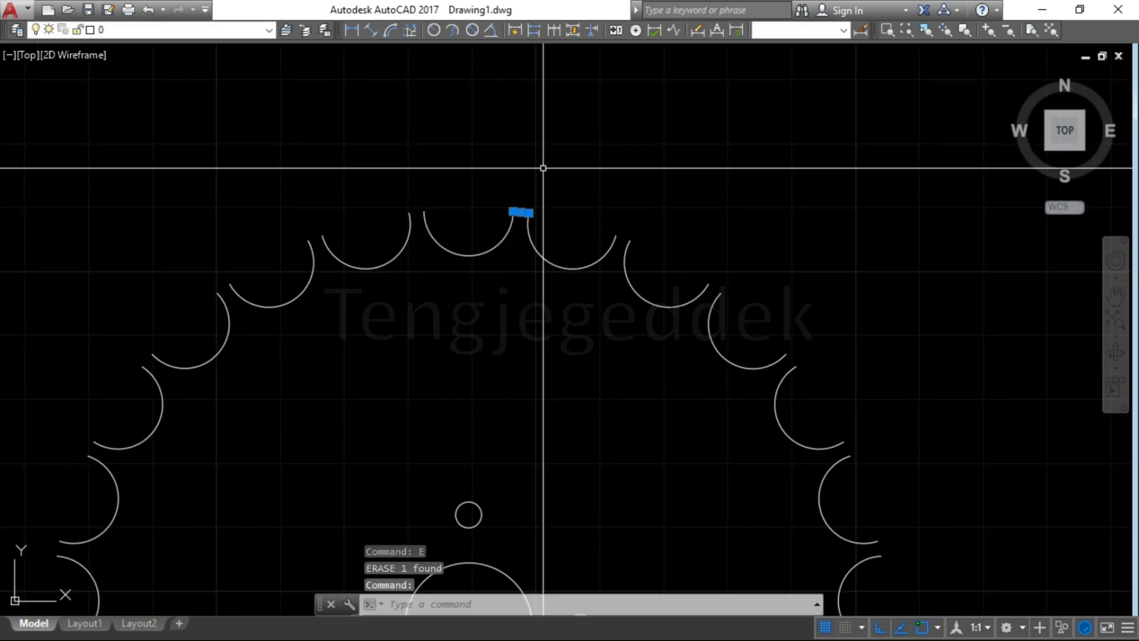
{"action": "type", "text": "ar"}
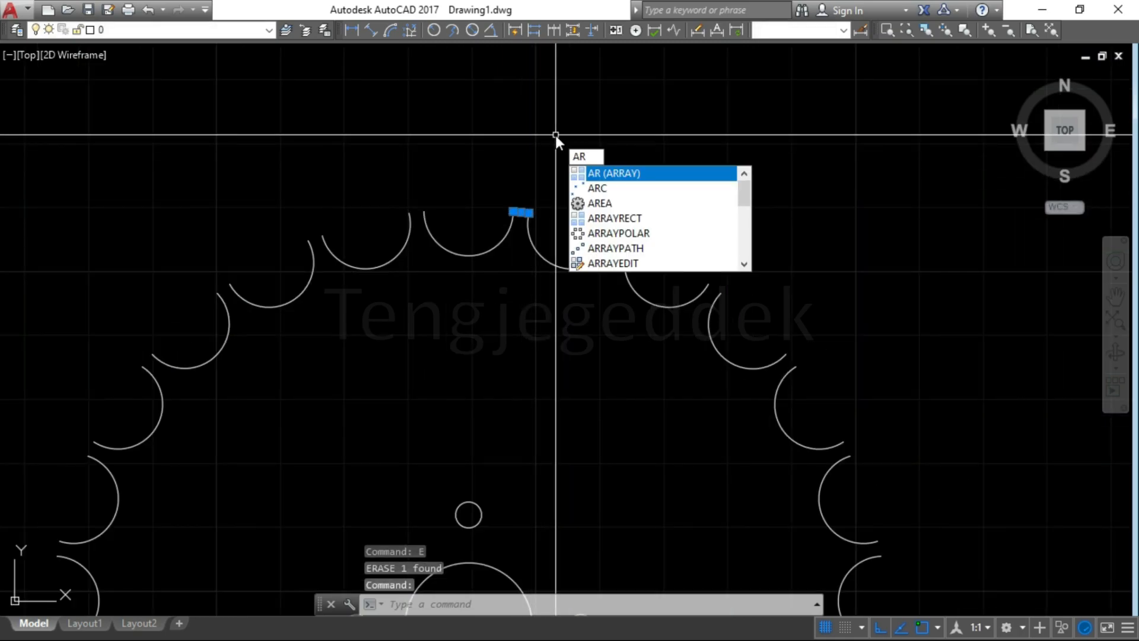
{"action": "key", "text": "Return"}
{"action": "key", "text": "Return"}
{"action": "scroll", "coordinate": [554, 121], "scroll_direction": "down", "scroll_amount": 2}
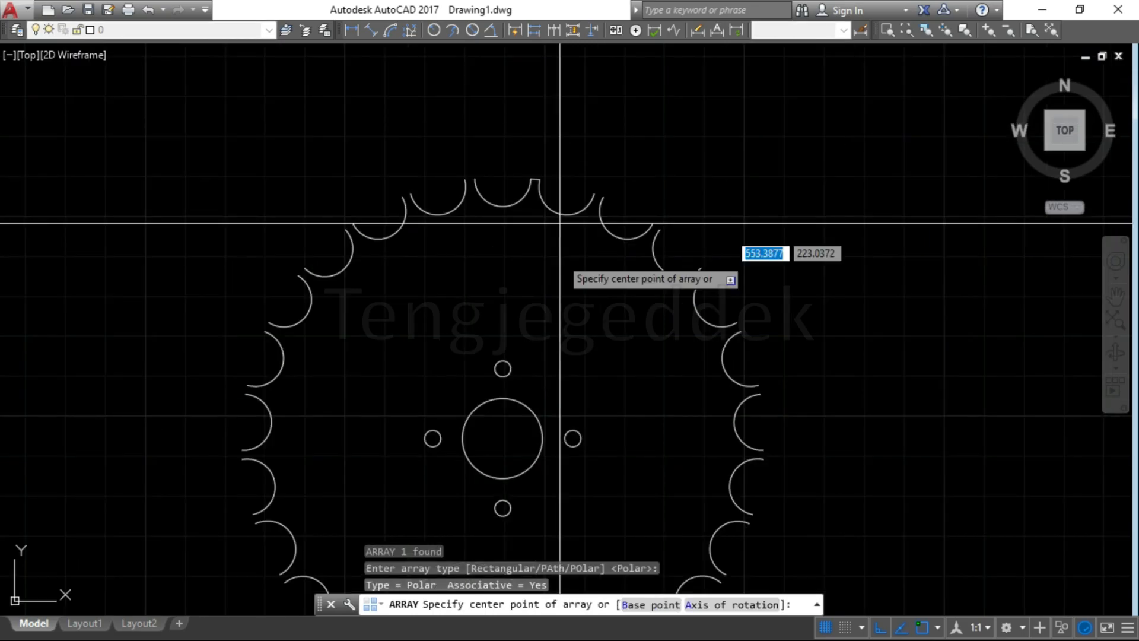
{"action": "left_click", "coordinate": [521, 432]}
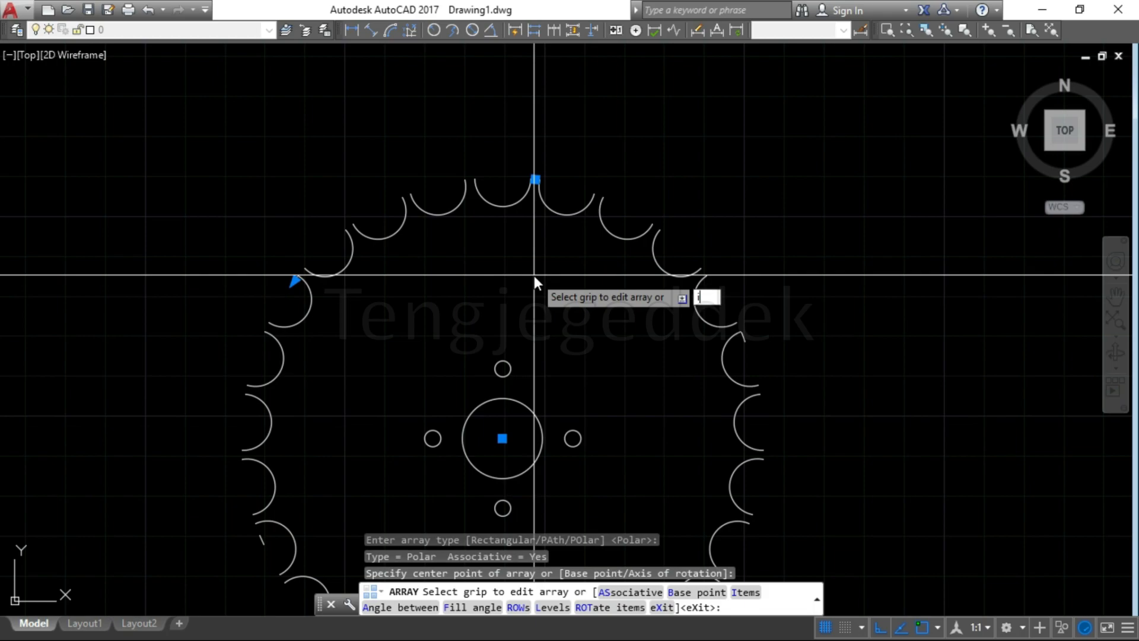
{"action": "type", "text": "i"}
{"action": "key", "text": "Return"}
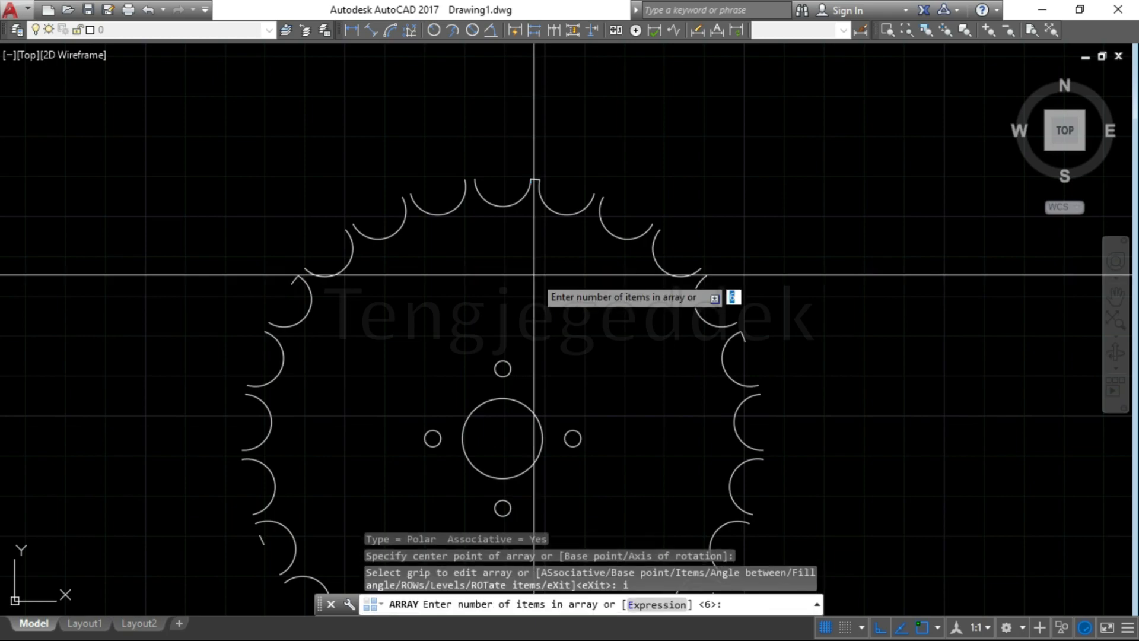
{"action": "key", "text": "Return"}
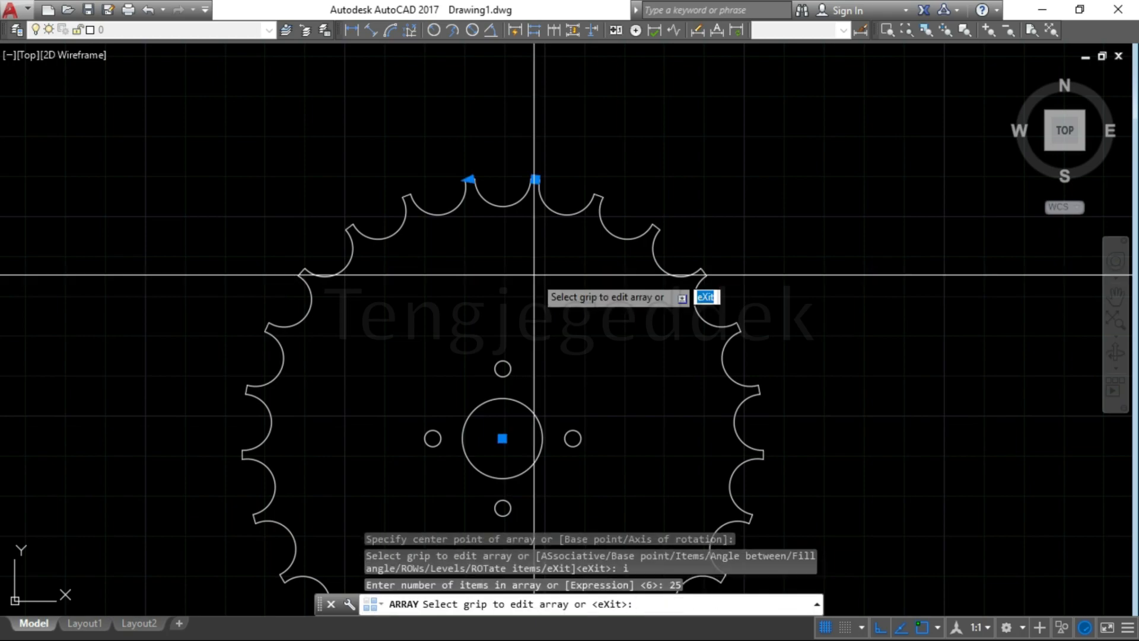
{"action": "key", "text": "Return"}
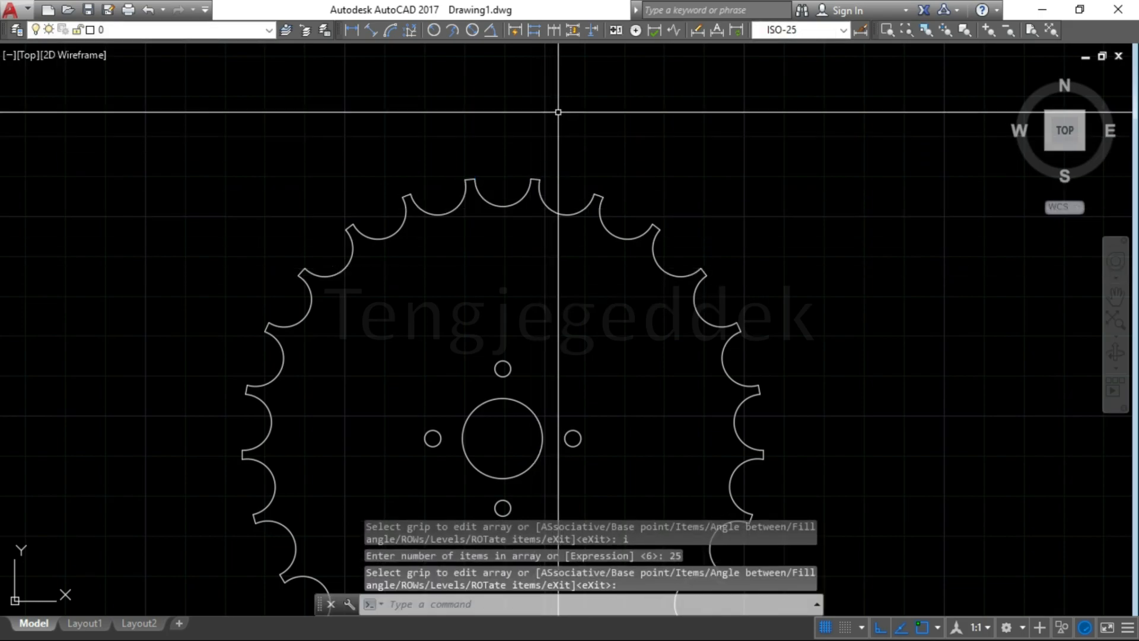
Draw a circle of radius 25 at the sprocket's centre, enclosing the four small holes.
{"action": "scroll", "coordinate": [550, 80], "scroll_direction": "down", "scroll_amount": 2}
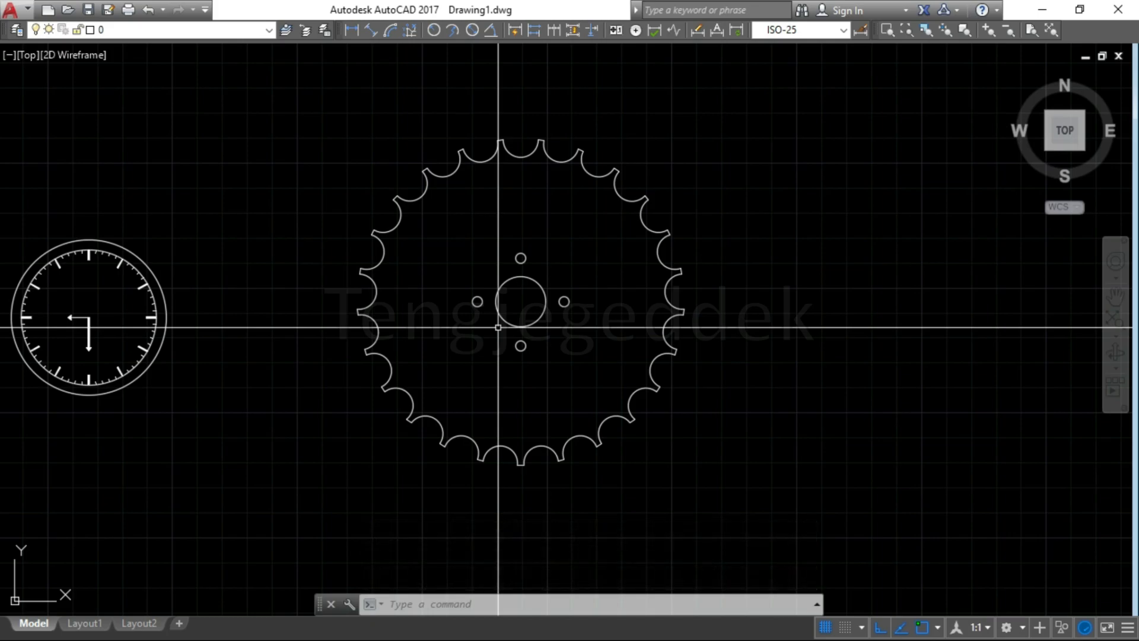
{"action": "key", "text": "Return"}
{"action": "left_click", "coordinate": [520, 301]}
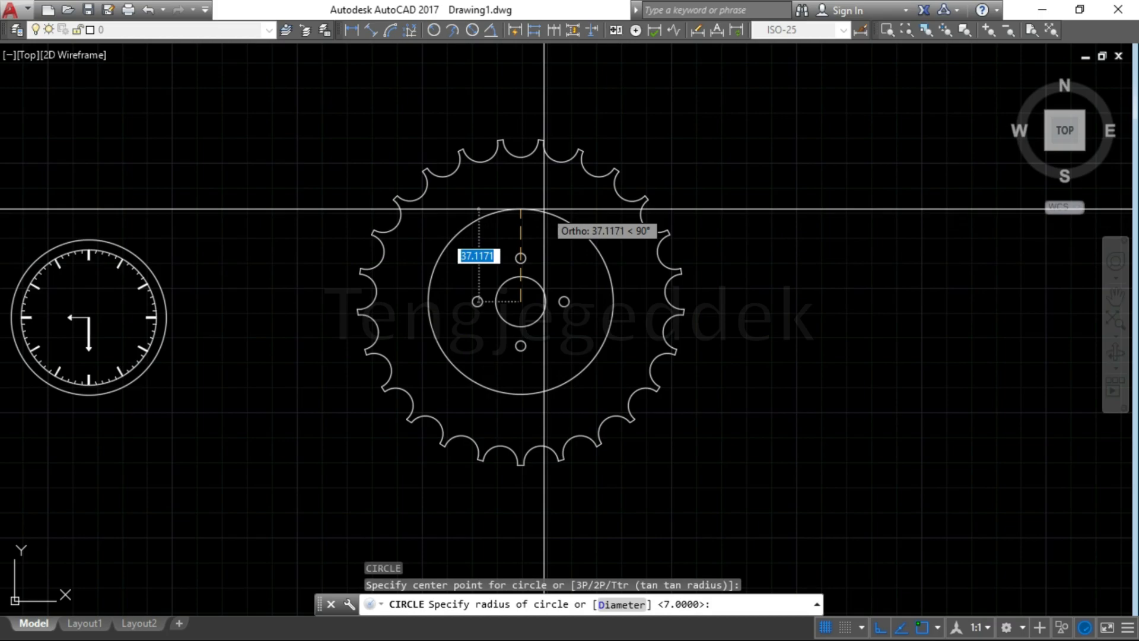
{"action": "type", "text": "25"}
{"action": "key", "text": "Return"}
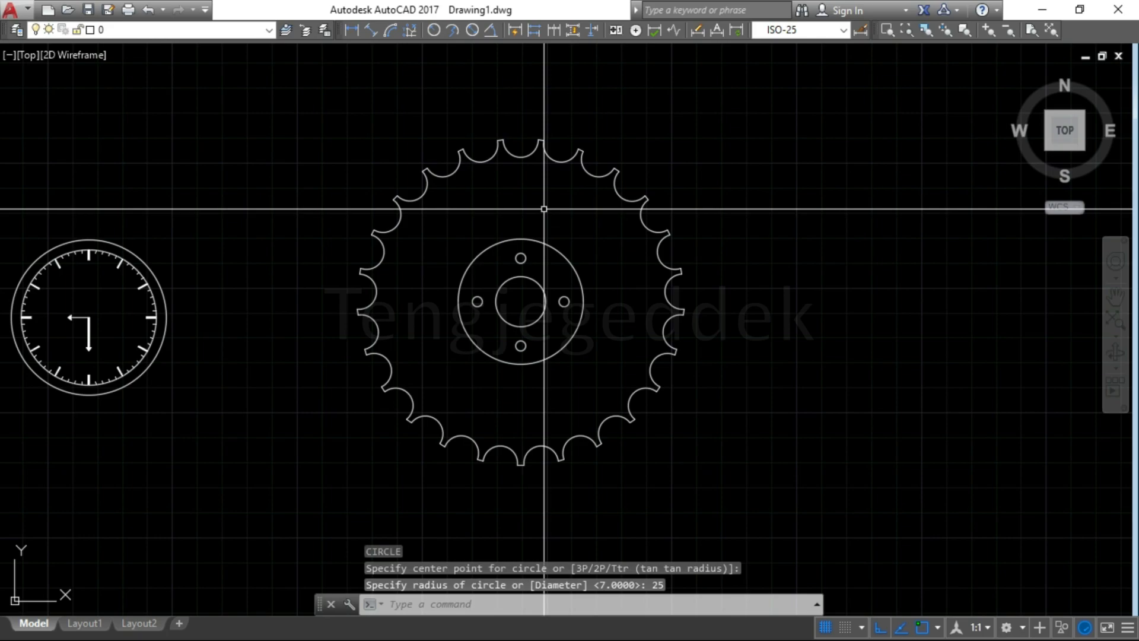
Draw a circle of radius 50 at the sprocket's centre, inside the ring of teeth.
{"action": "key", "text": "Return"}
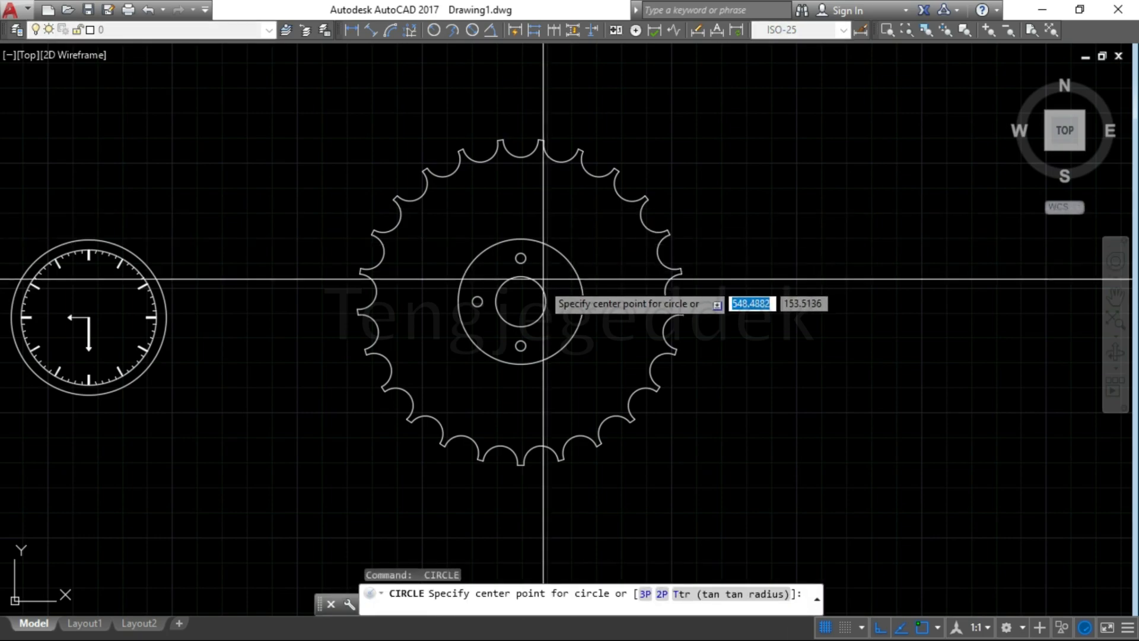
{"action": "left_click", "coordinate": [520, 302]}
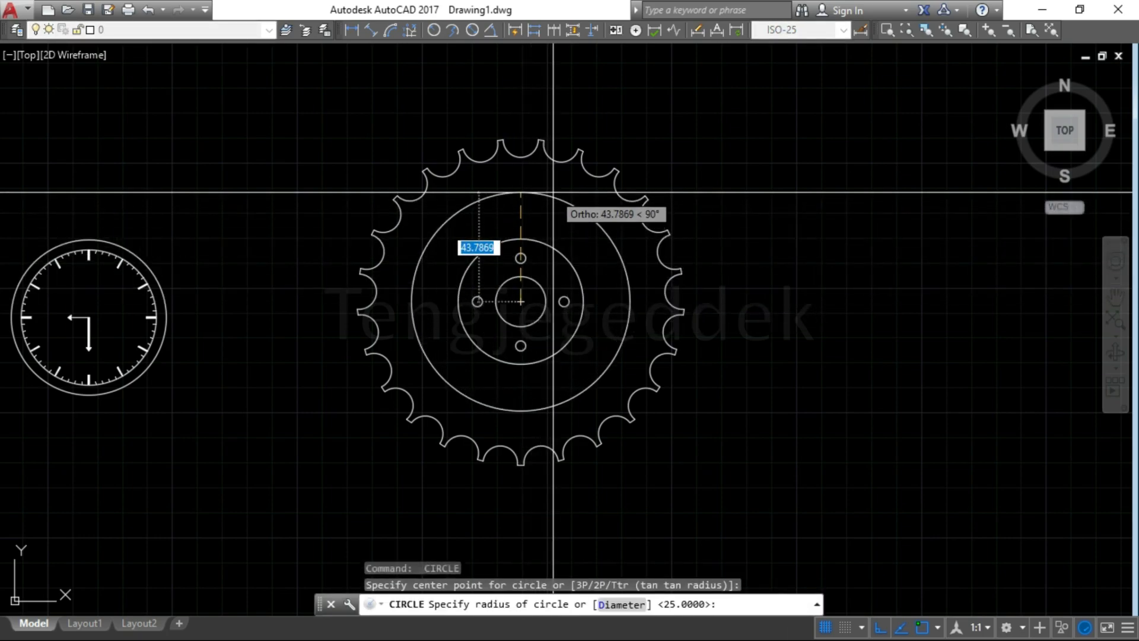
{"action": "type", "text": "50"}
{"action": "key", "text": "Return"}
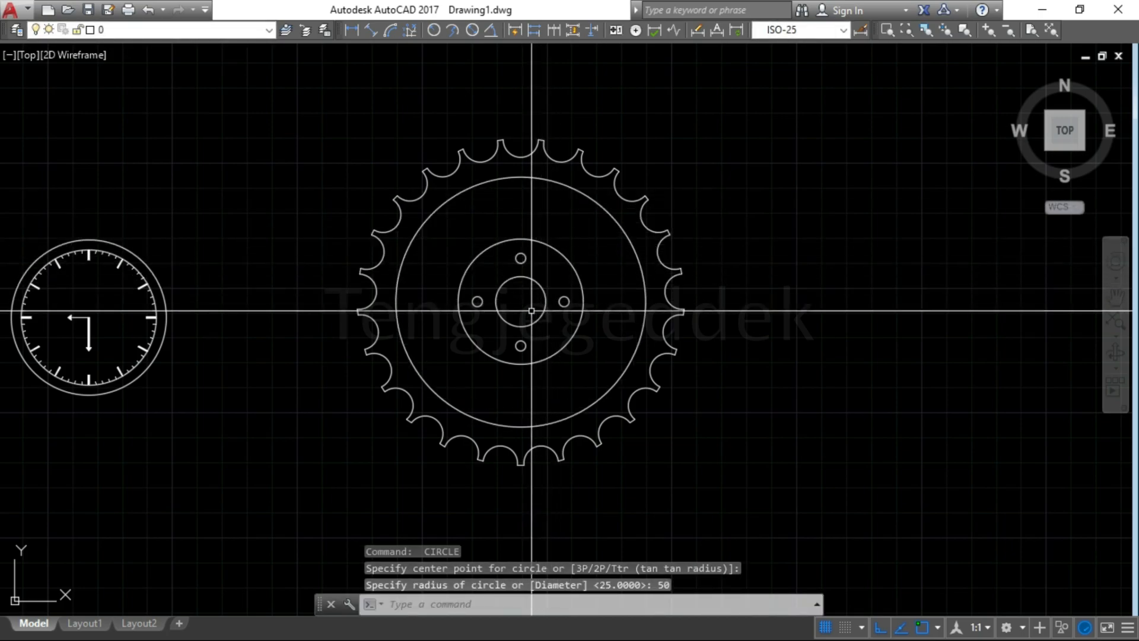
Draw a vertical line from the sprocket's centre straight down past the lowest teeth.
{"action": "type", "text": "l"}
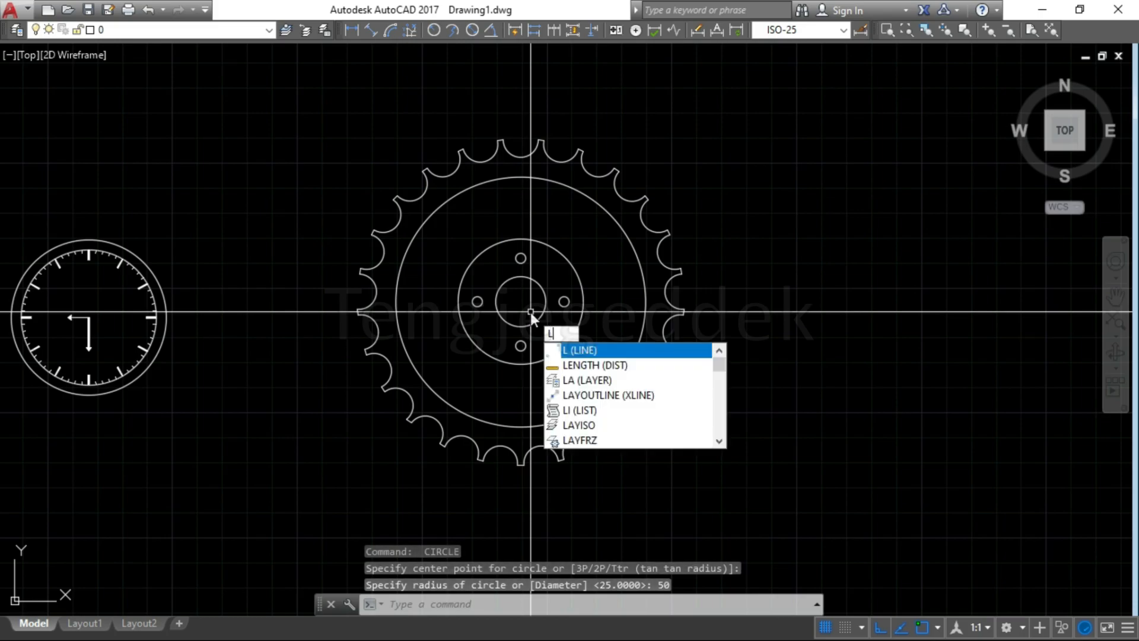
{"action": "key", "text": "Return"}
{"action": "left_click", "coordinate": [521, 302]}
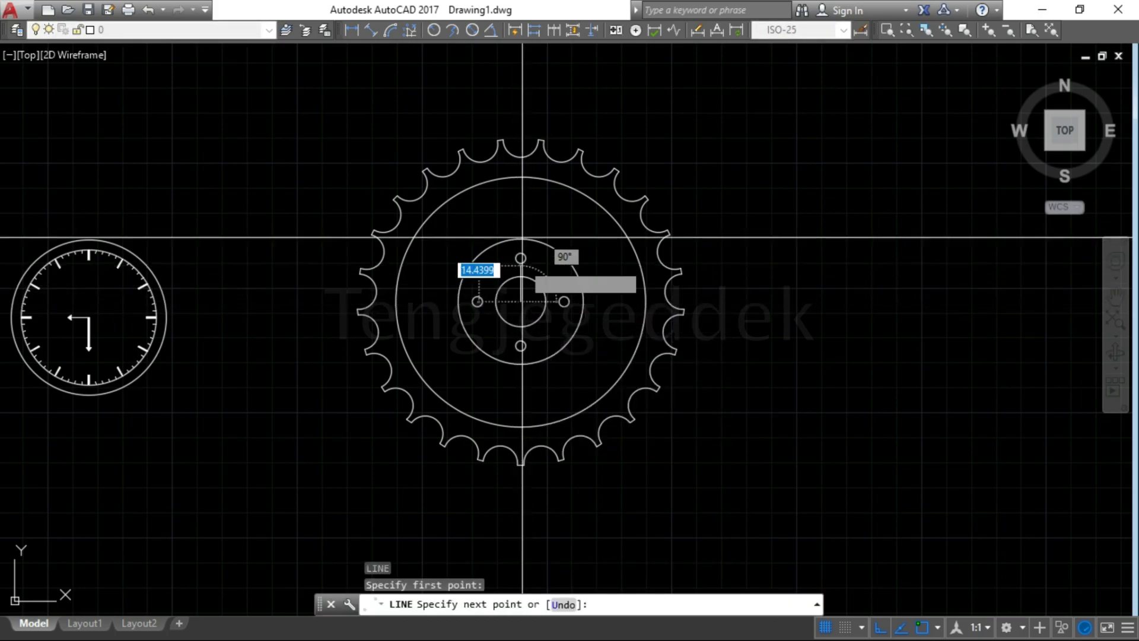
{"action": "scroll", "coordinate": [528, 135], "scroll_direction": "down", "scroll_amount": 2}
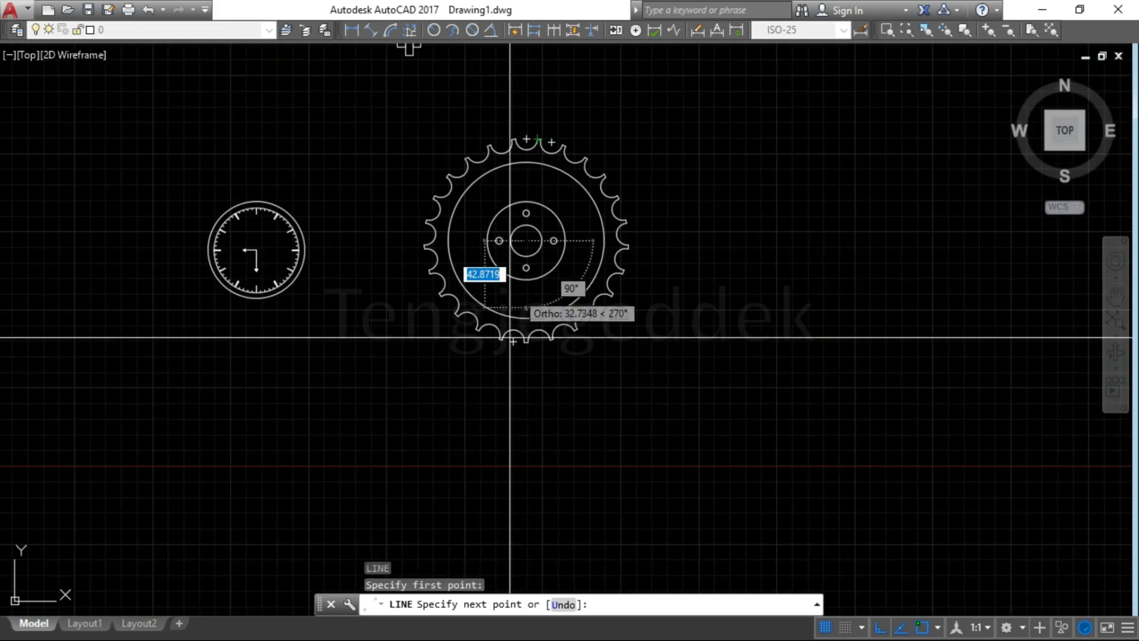
{"action": "left_click", "coordinate": [525, 456]}
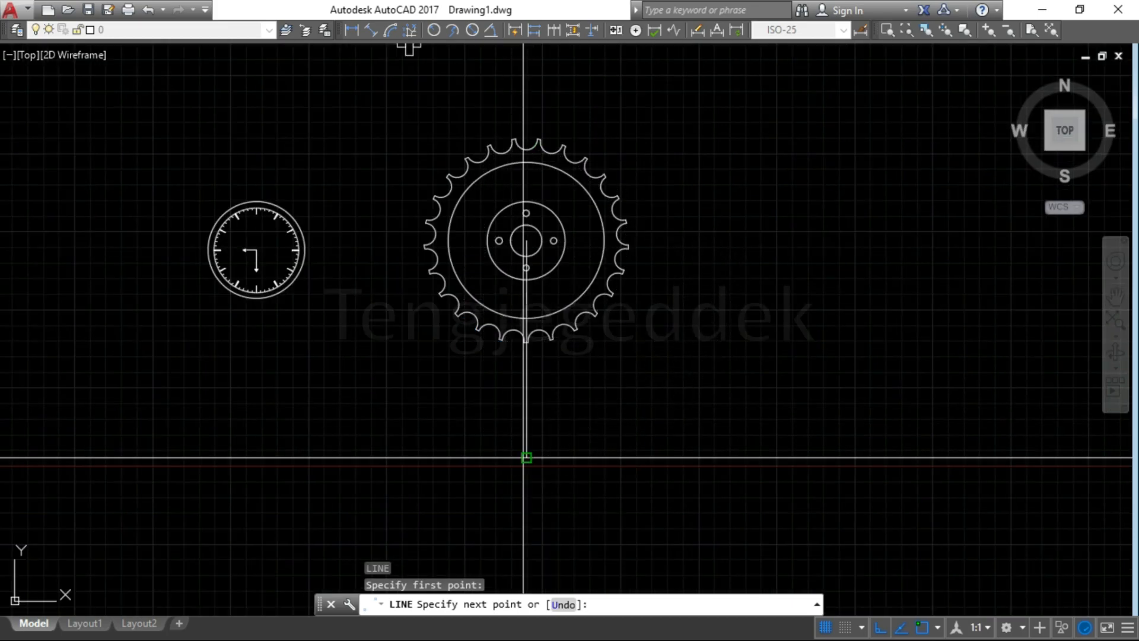
{"action": "key", "text": "Return"}
Move the vertical line by its midpoint onto the sprocket's centre so it spans the whole sprocket.
{"action": "left_click", "coordinate": [527, 404]}
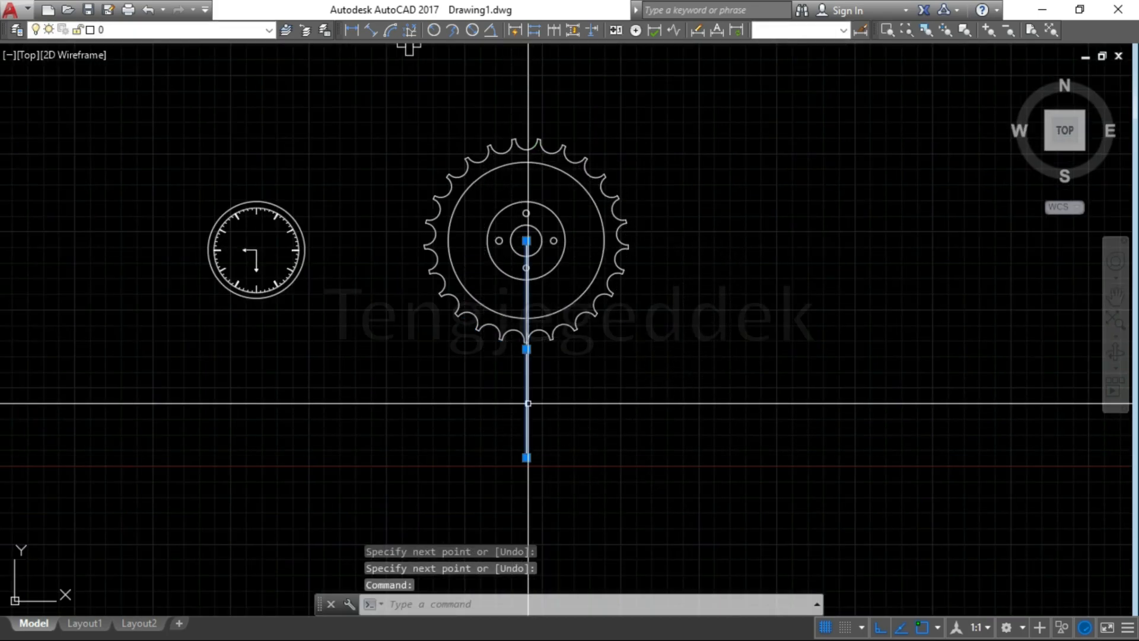
{"action": "left_click", "coordinate": [526, 348]}
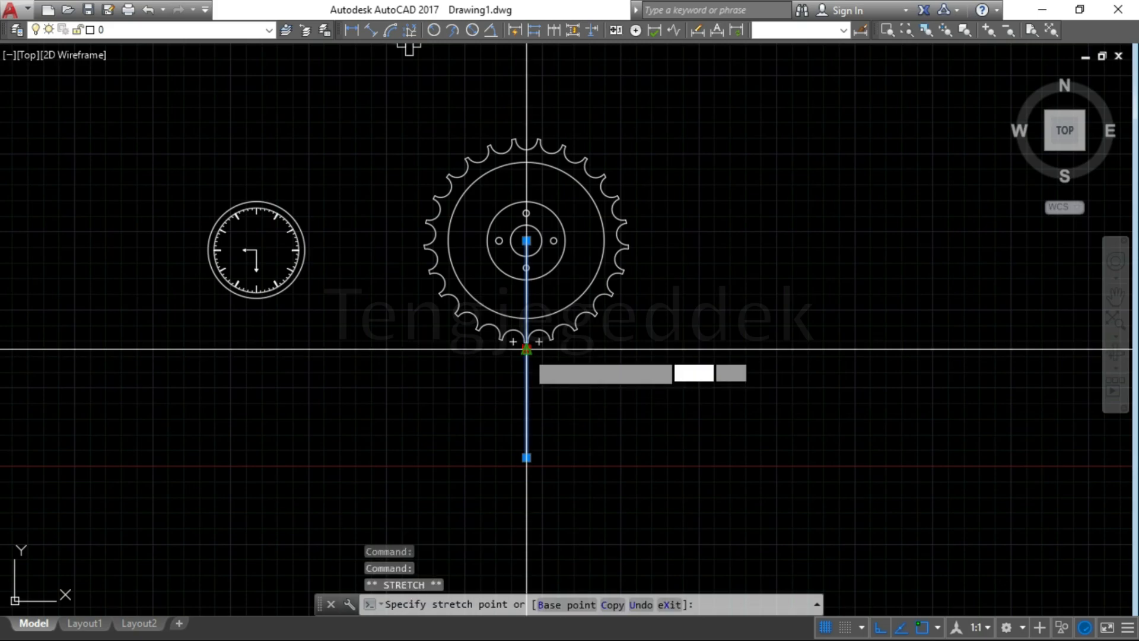
{"action": "left_click", "coordinate": [527, 240]}
{"action": "scroll", "coordinate": [480, 234], "scroll_direction": "up", "scroll_amount": 2}
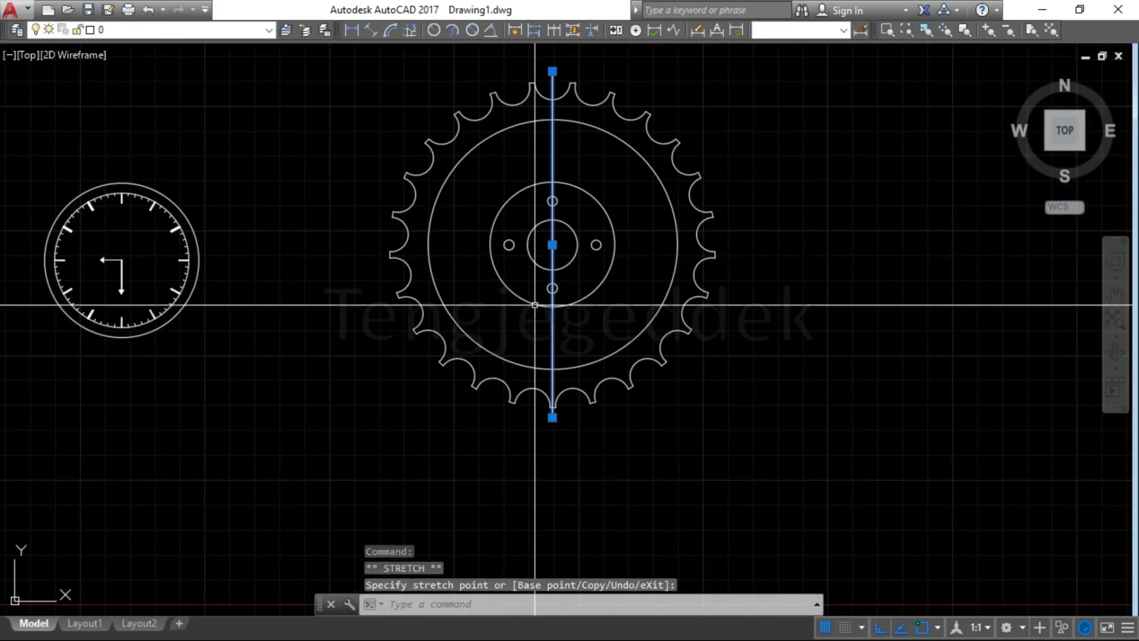
Offset the vertical centre line by 5 to both sides and erase the original line.
{"action": "type", "text": "o"}
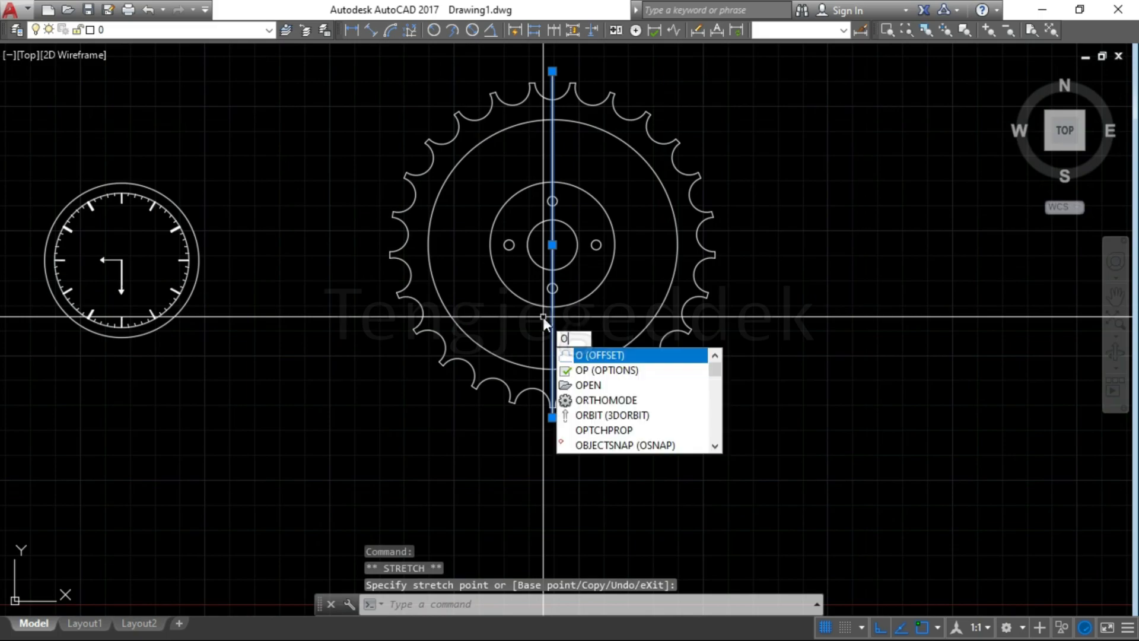
{"action": "key", "text": "Return"}
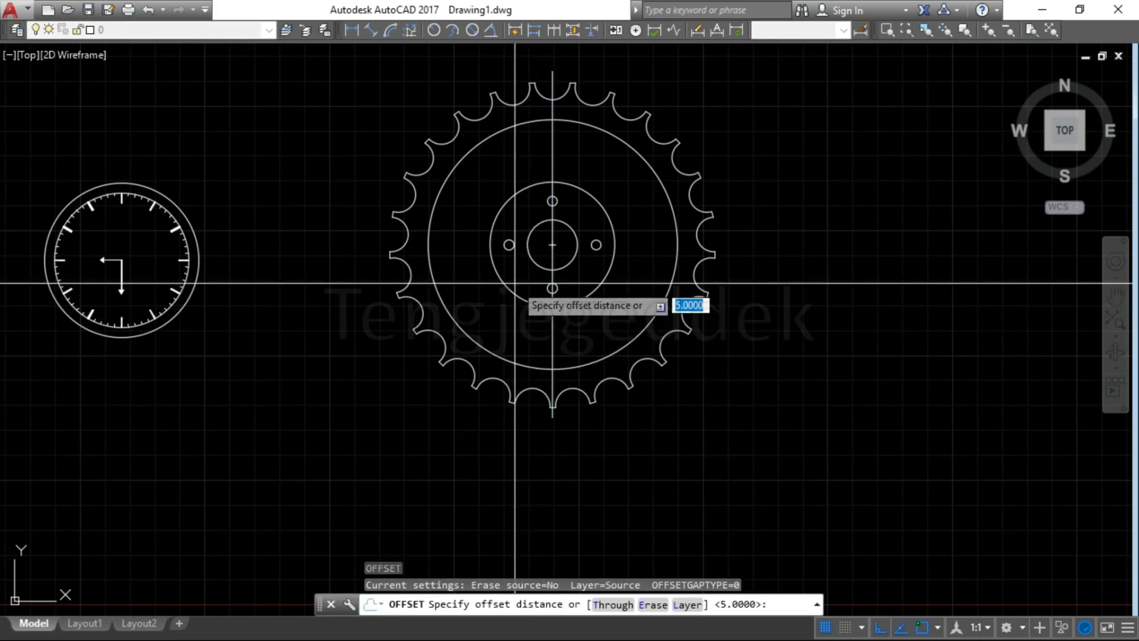
{"action": "key", "text": "Return"}
{"action": "left_click", "coordinate": [552, 285]}
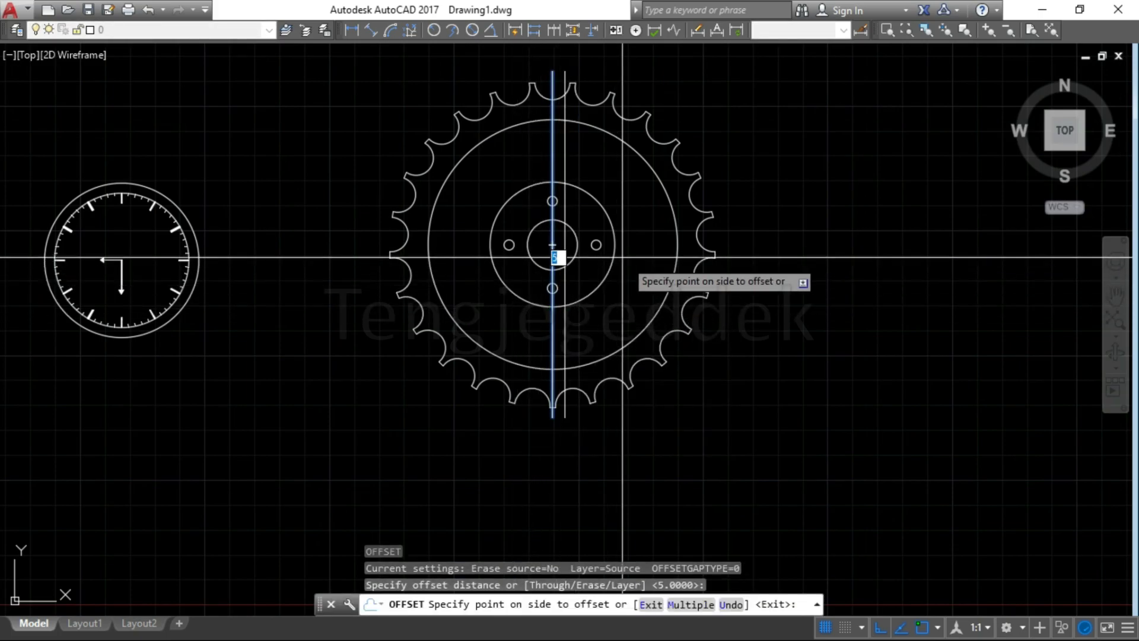
{"action": "left_click", "coordinate": [760, 309]}
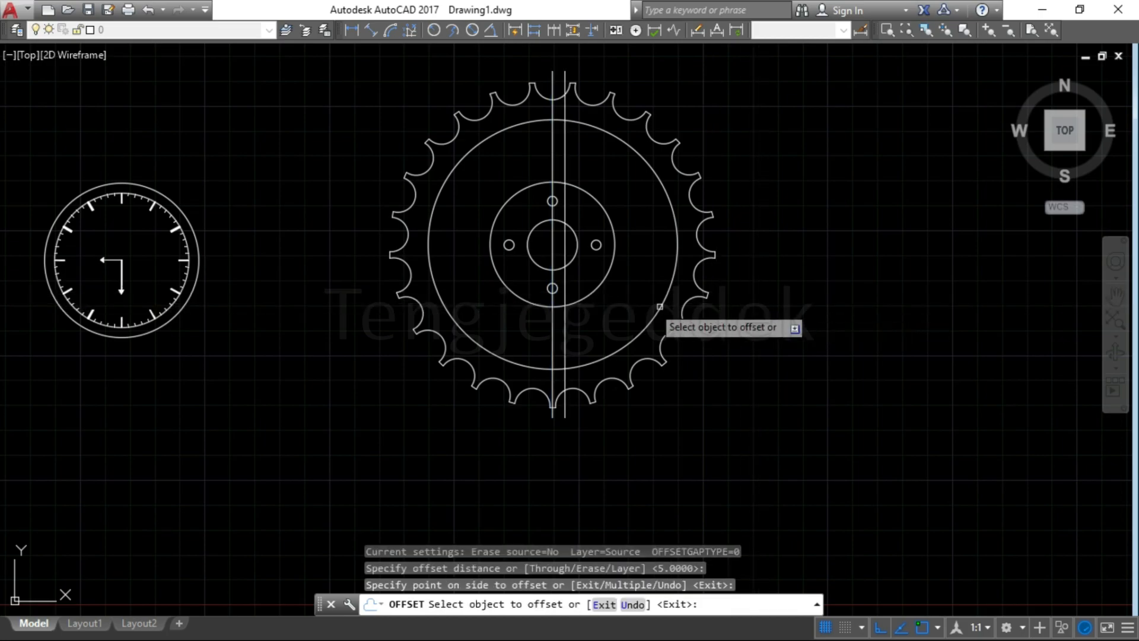
{"action": "left_click", "coordinate": [553, 339]}
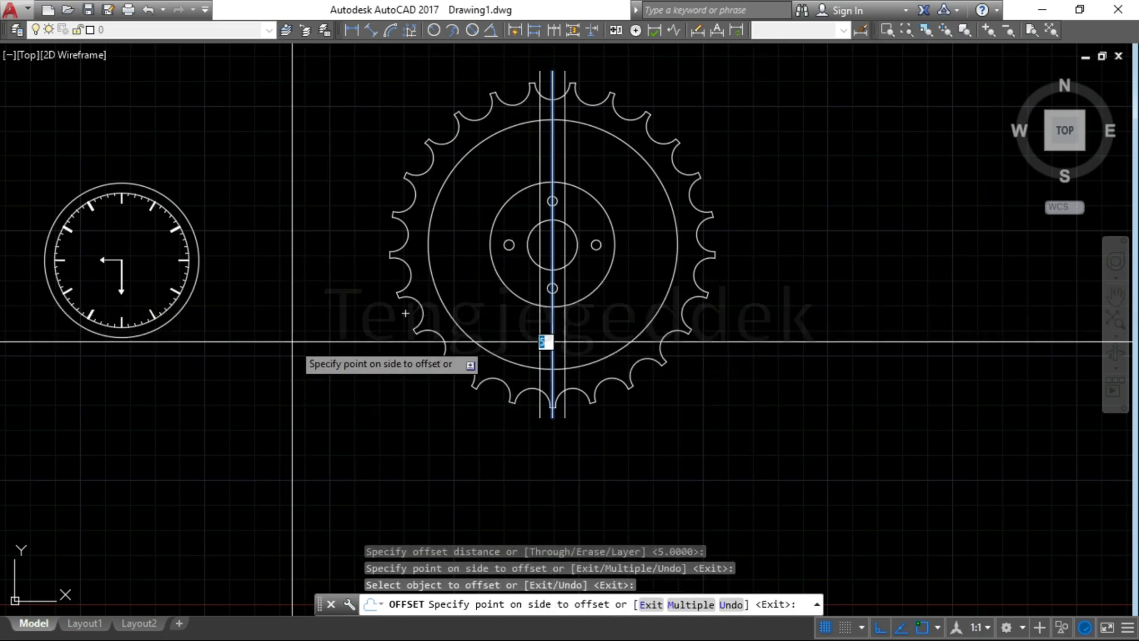
{"action": "left_click", "coordinate": [314, 336]}
{"action": "key", "text": "Escape"}
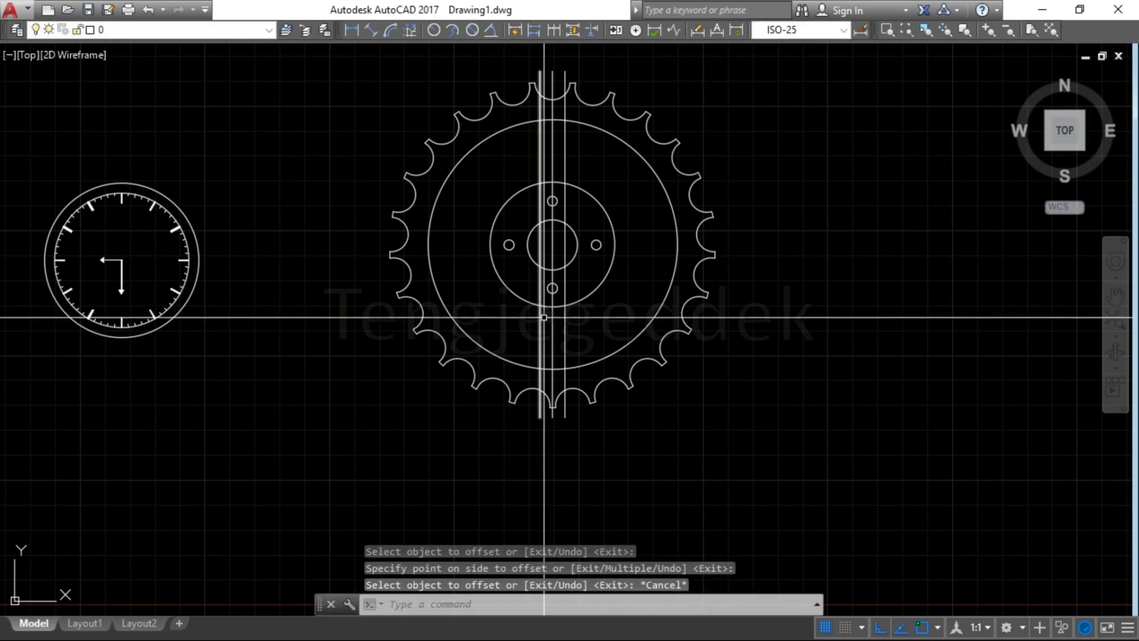
{"action": "left_click", "coordinate": [550, 326]}
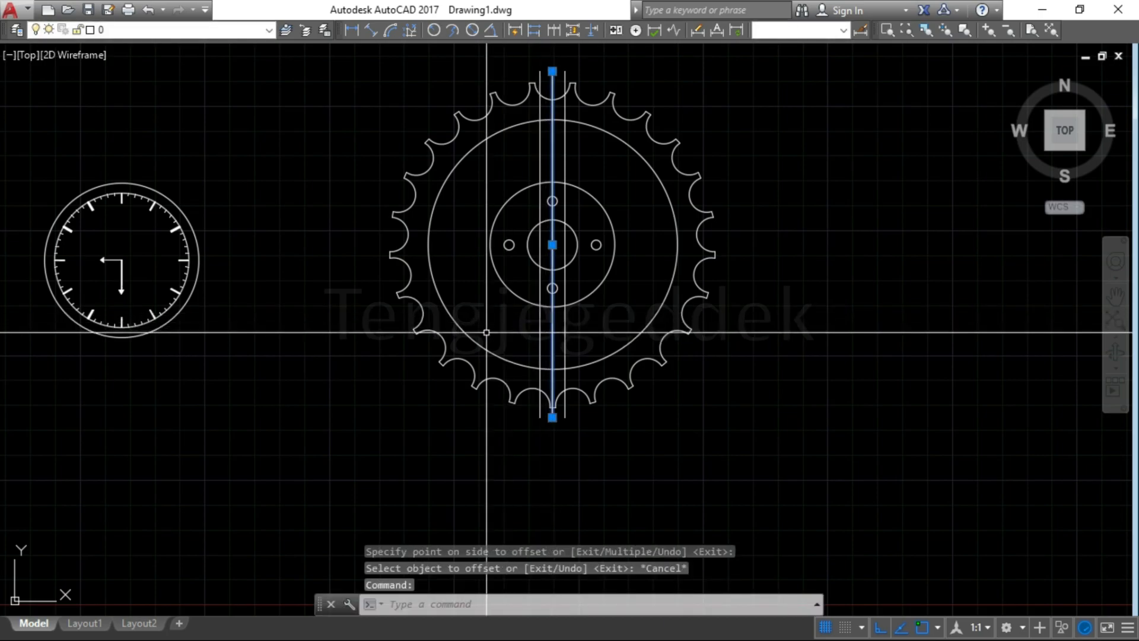
{"action": "key", "text": "Return"}
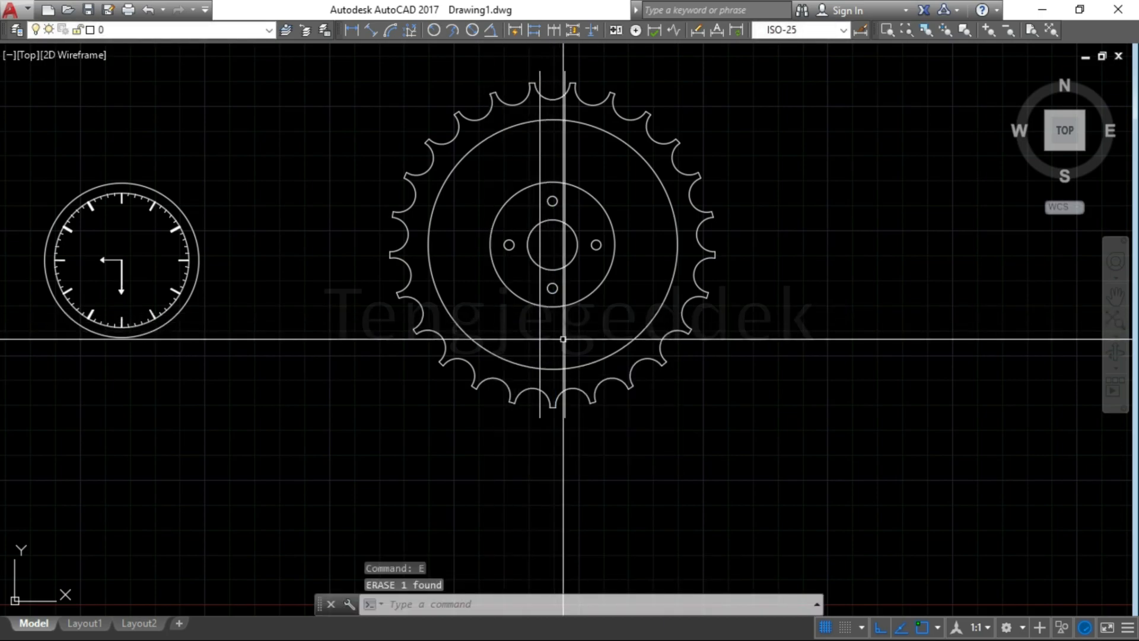
Mirror the two vertical lines about a 45° line through the sprocket's centre, keeping the source lines.
{"action": "type", "text": "mi"}
{"action": "key", "text": "Return"}
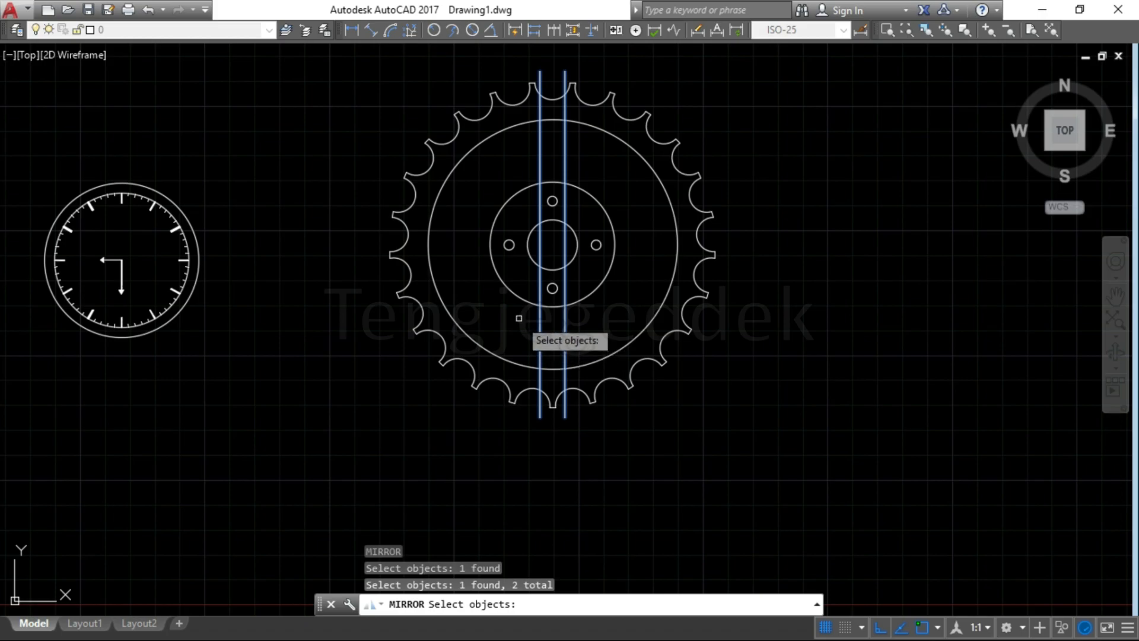
{"action": "key", "text": "Return"}
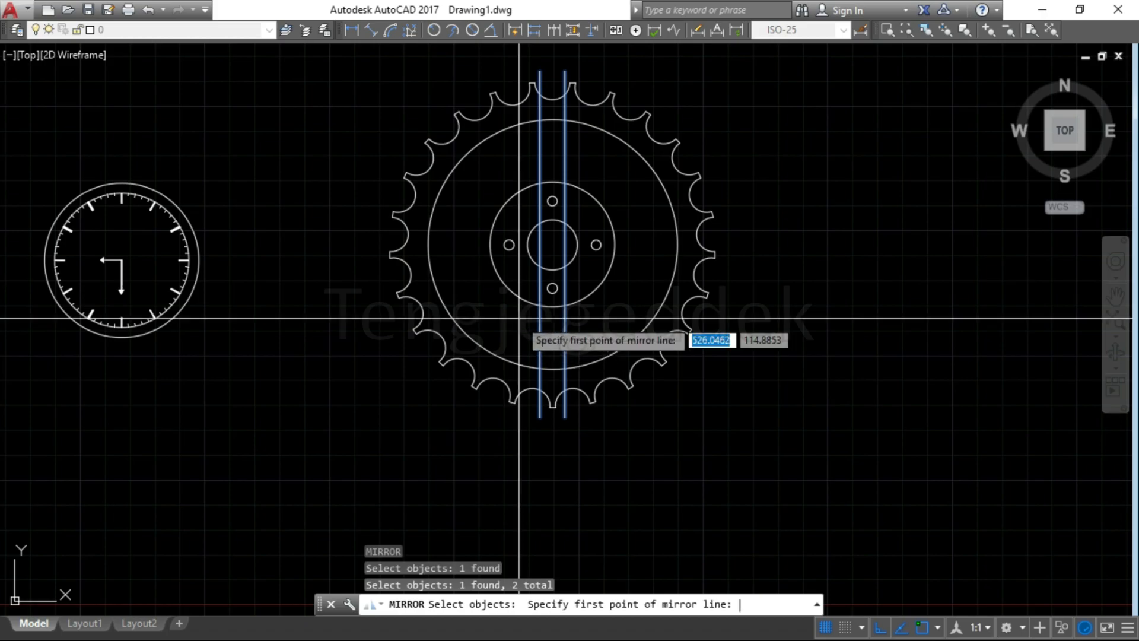
{"action": "left_click", "coordinate": [550, 246]}
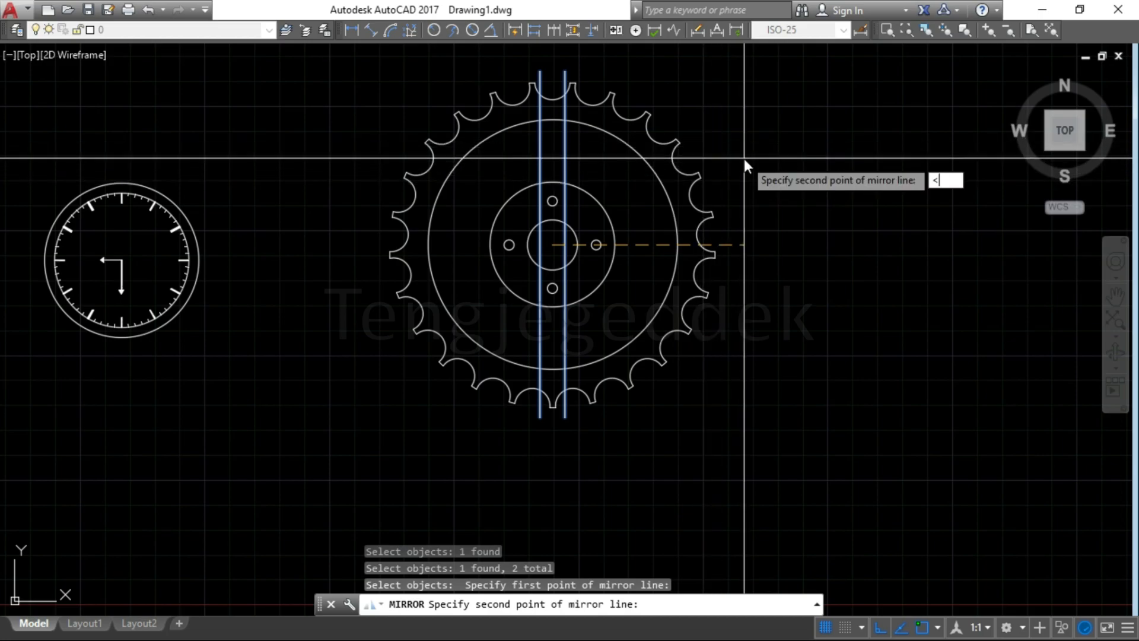
{"action": "key", "text": "Return"}
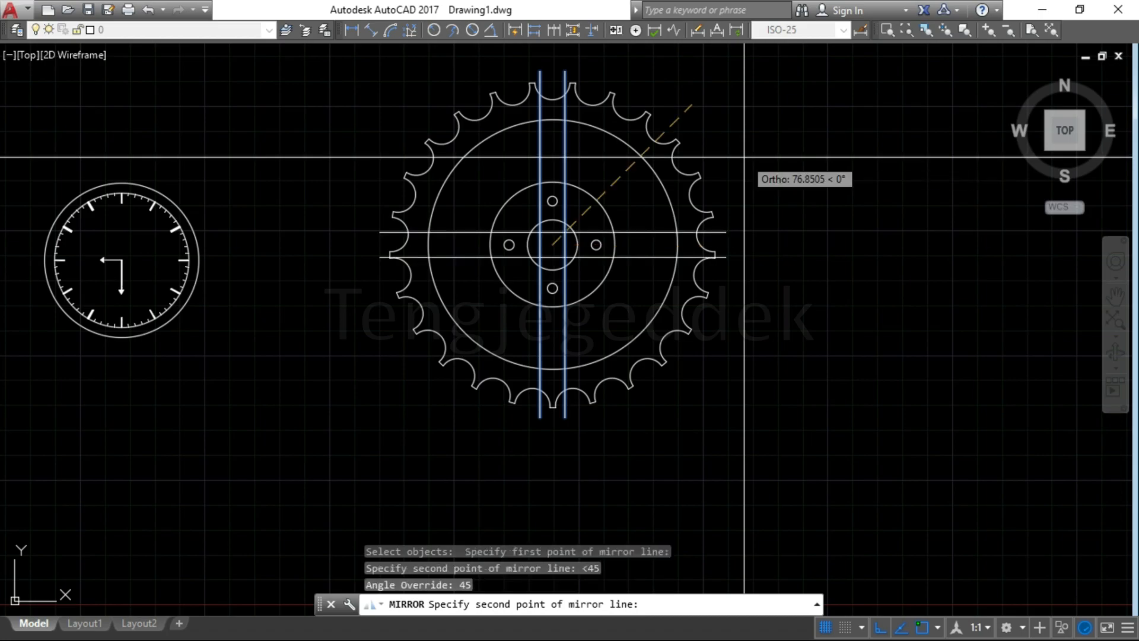
{"action": "left_click", "coordinate": [729, 82]}
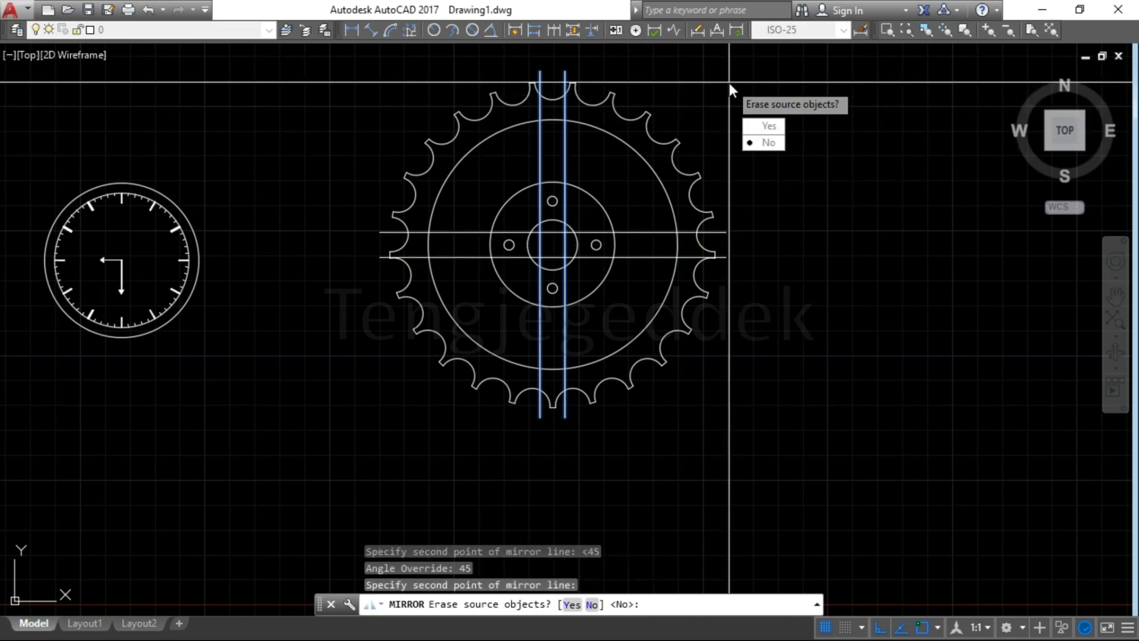
{"action": "key", "text": "Return"}
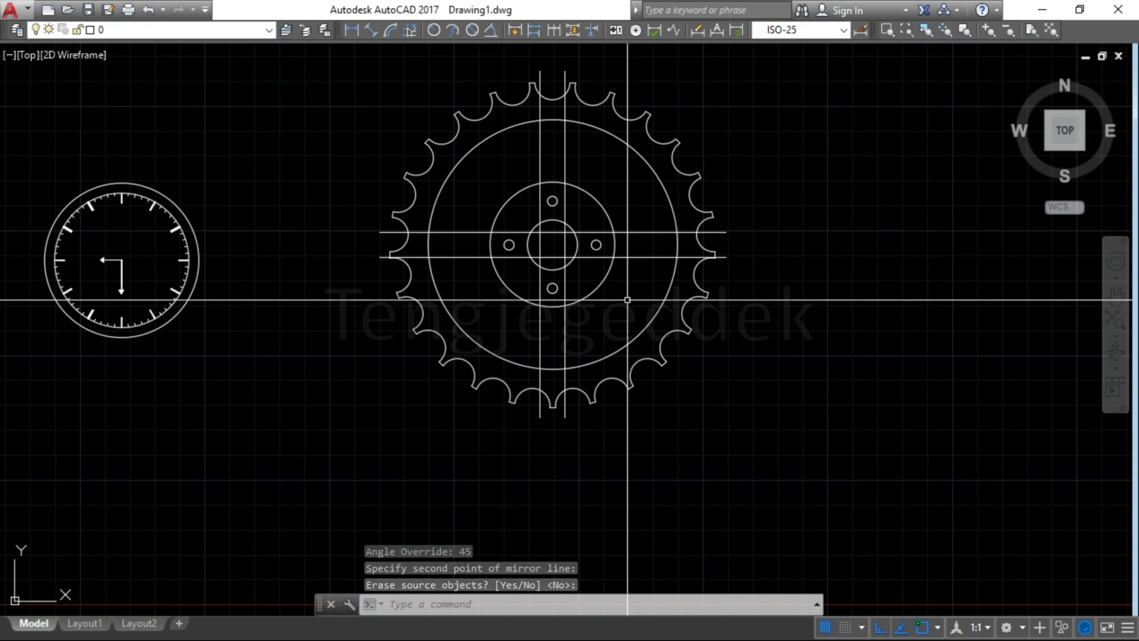
Trim the crossing line segments inside the radius 25 circle, using the radius 50 and 25 circles as cutting edges.
{"action": "type", "text": "Tr"}
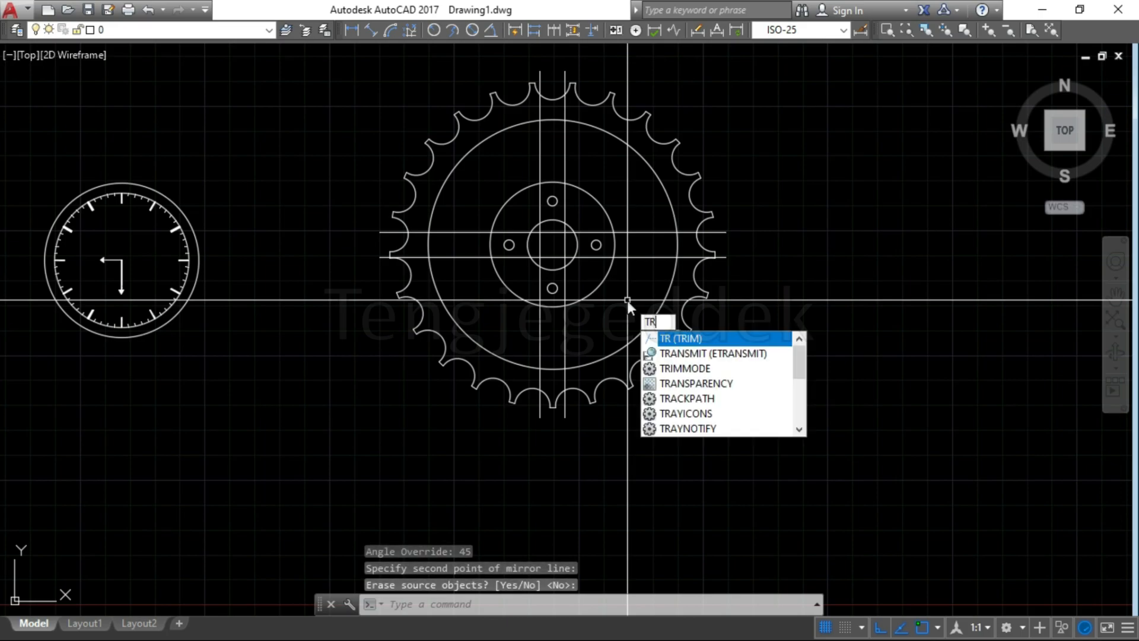
{"action": "key", "text": "Return"}
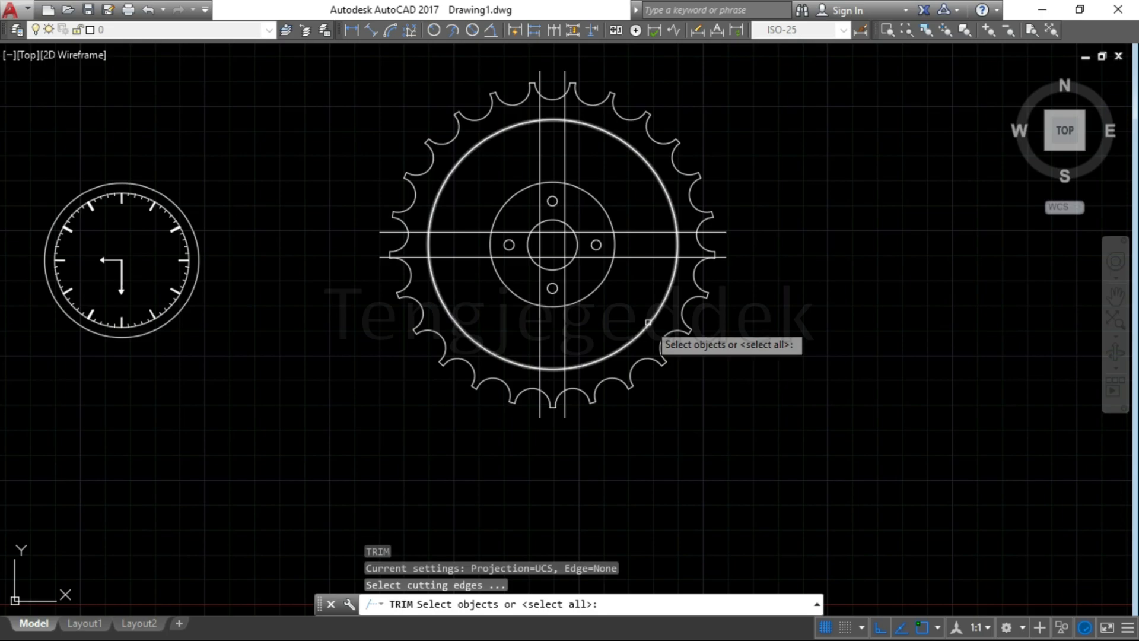
{"action": "left_click", "coordinate": [648, 323]}
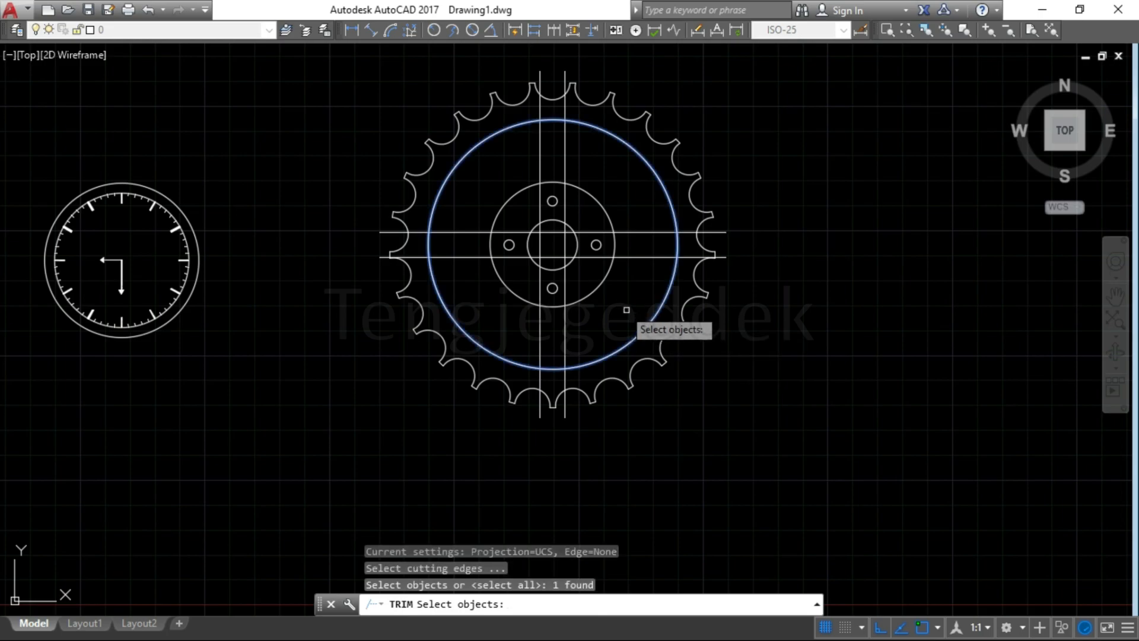
{"action": "left_click", "coordinate": [602, 281]}
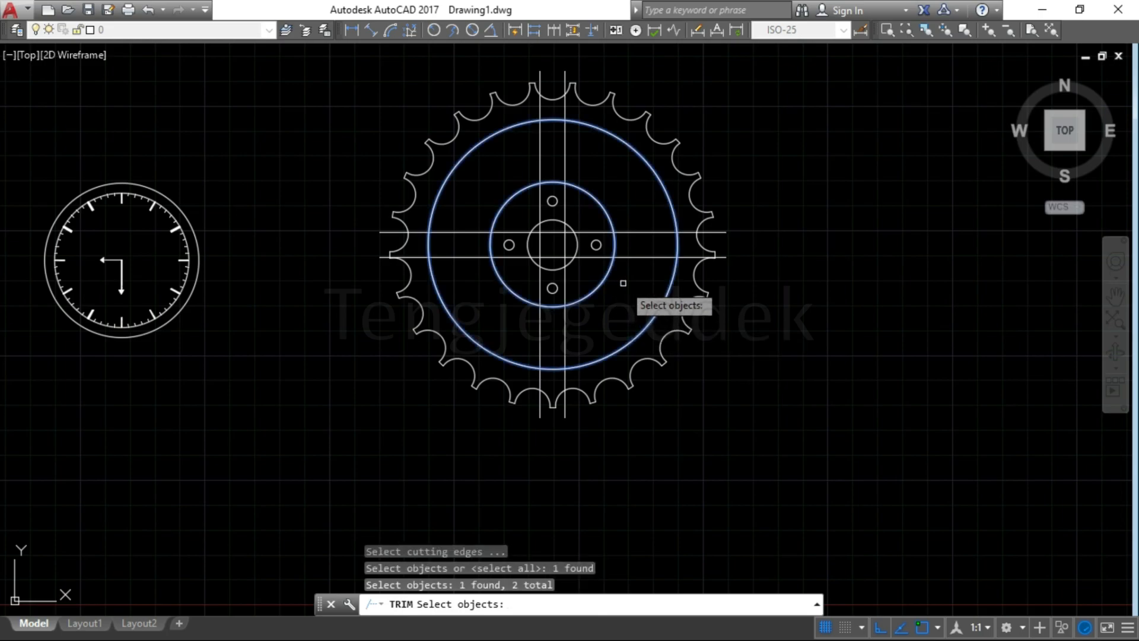
{"action": "key", "text": "Return"}
{"action": "left_click", "coordinate": [585, 279]}
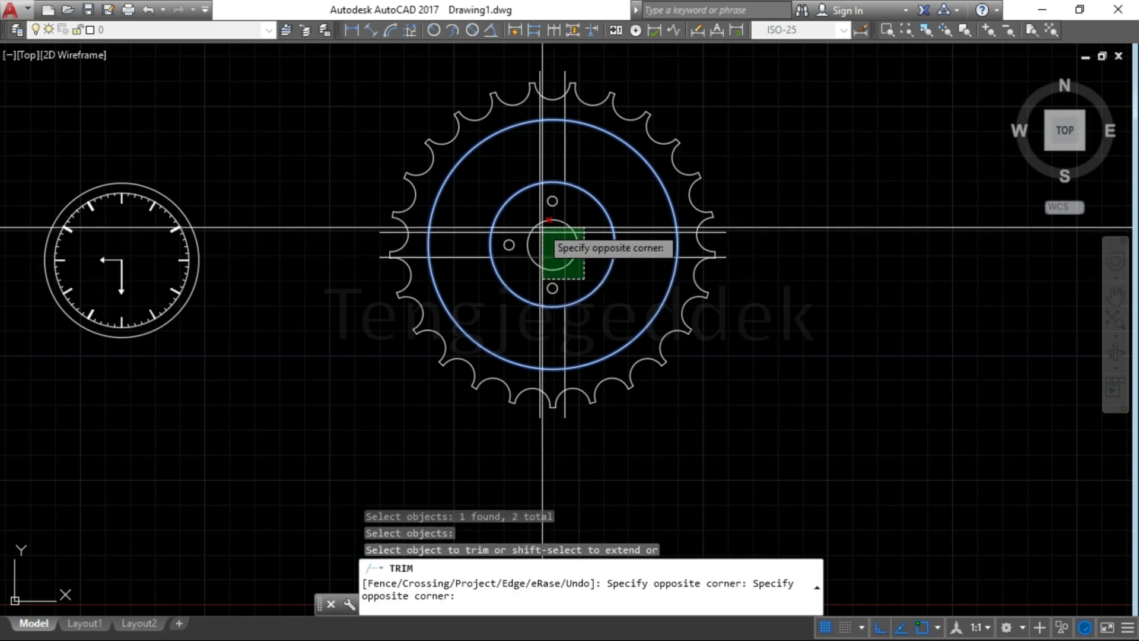
{"action": "left_click", "coordinate": [523, 215]}
Trim off the line ends extending beyond the radius 50 circle on all four sides to leave four spokes.
{"action": "left_click", "coordinate": [753, 306]}
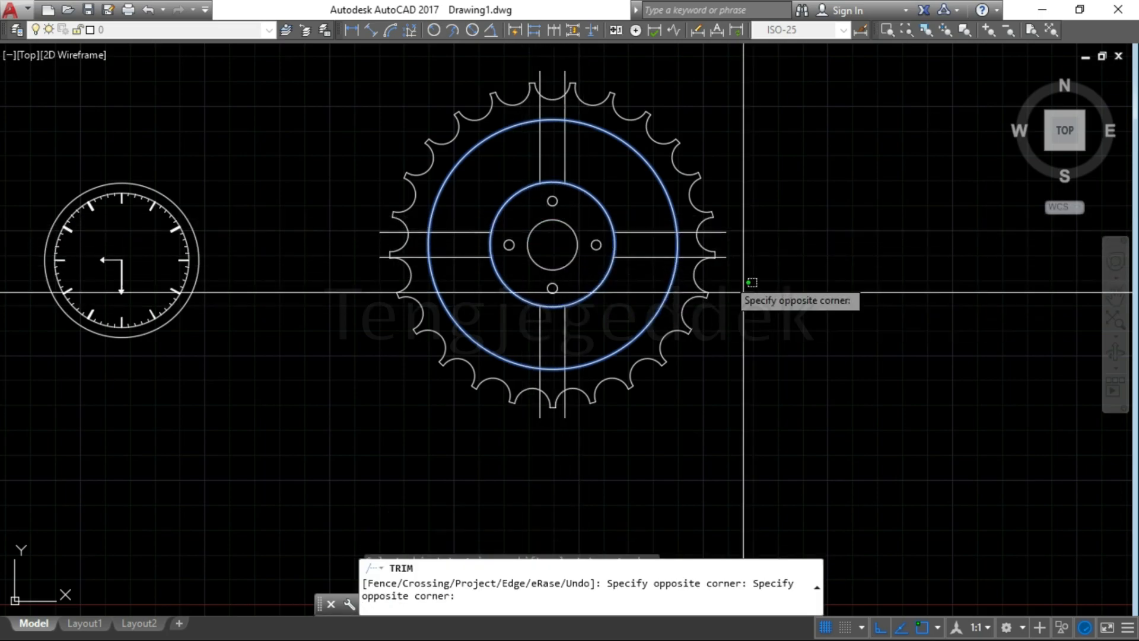
{"action": "left_click", "coordinate": [700, 203]}
{"action": "left_click", "coordinate": [623, 425]}
{"action": "left_click", "coordinate": [488, 404]}
{"action": "left_click", "coordinate": [384, 390]}
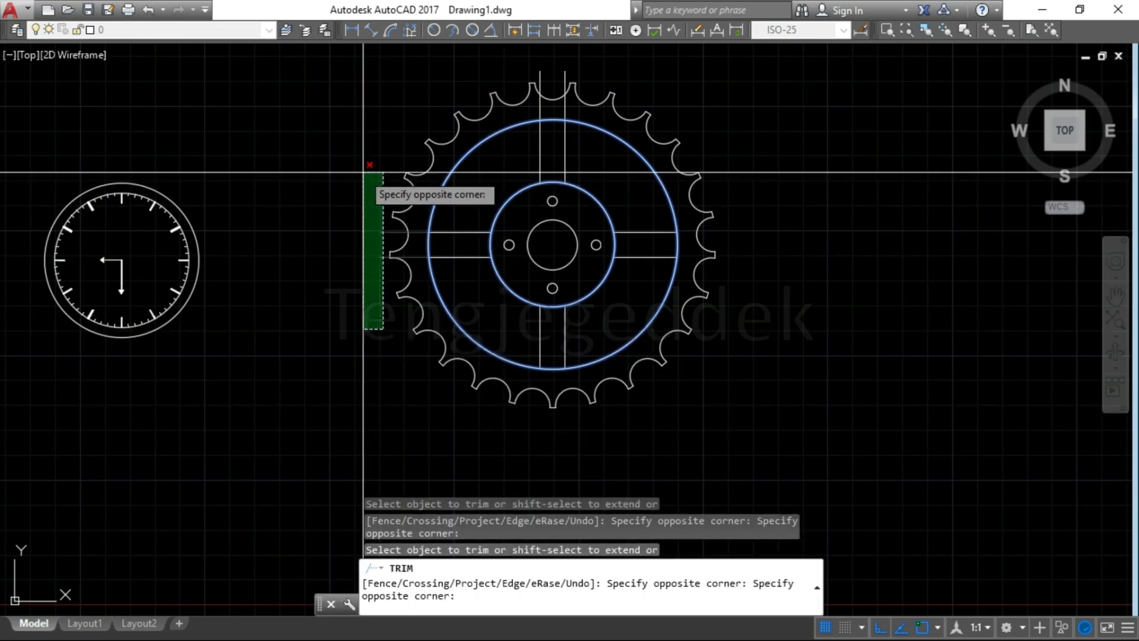
{"action": "left_click", "coordinate": [359, 168]}
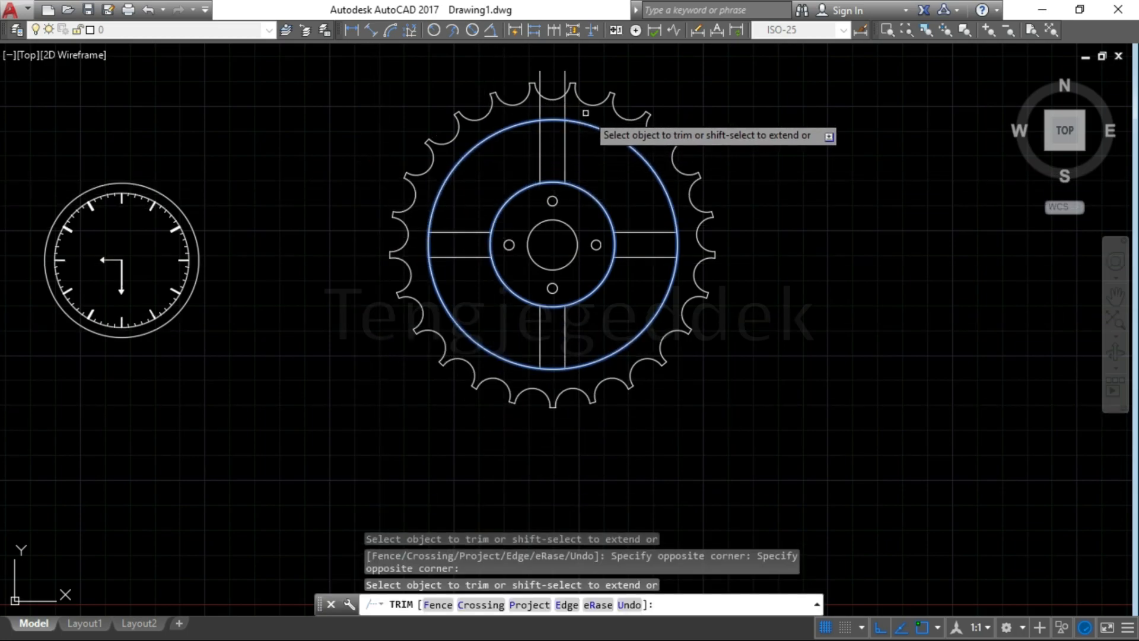
{"action": "left_click", "coordinate": [556, 107]}
{"action": "left_click", "coordinate": [495, 77]}
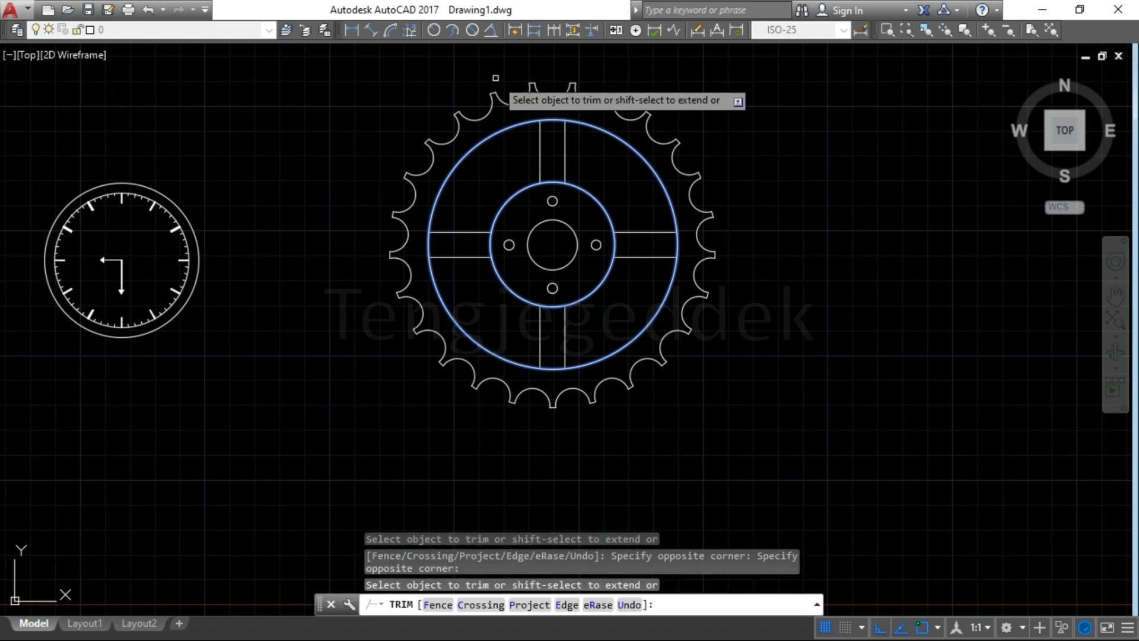
{"action": "key", "text": "Return"}
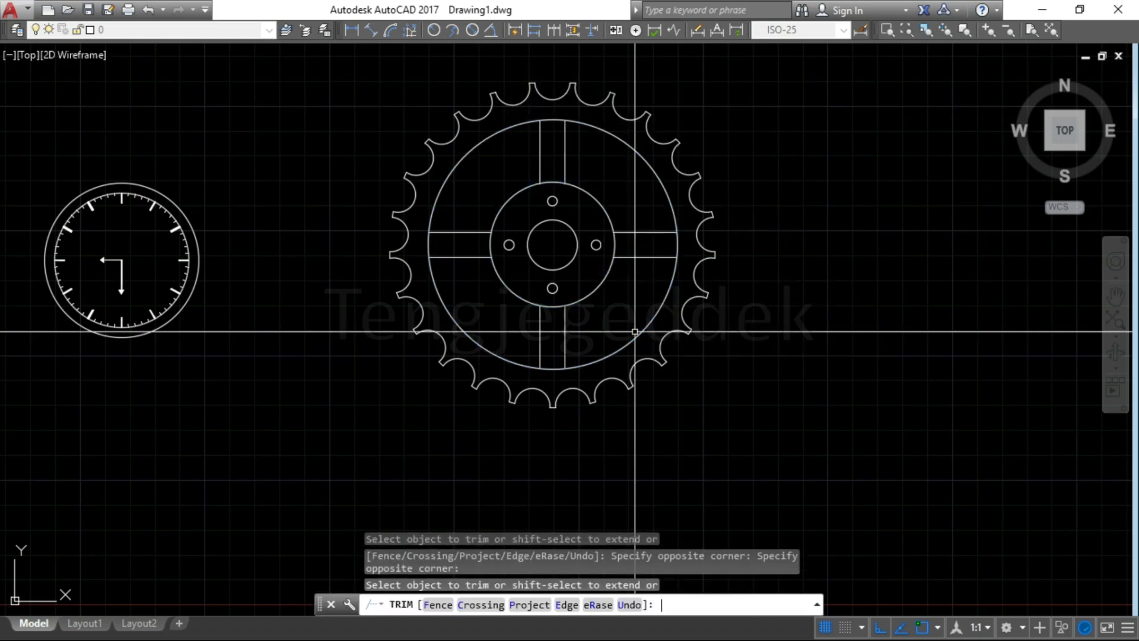
Using all eight spoke lines as cutting edges, trim the radius 50 and 25 circle arcs between the two horizontal spokes' lines.
{"action": "left_click", "coordinate": [643, 278]}
{"action": "left_click", "coordinate": [622, 207]}
{"action": "left_click", "coordinate": [566, 134]}
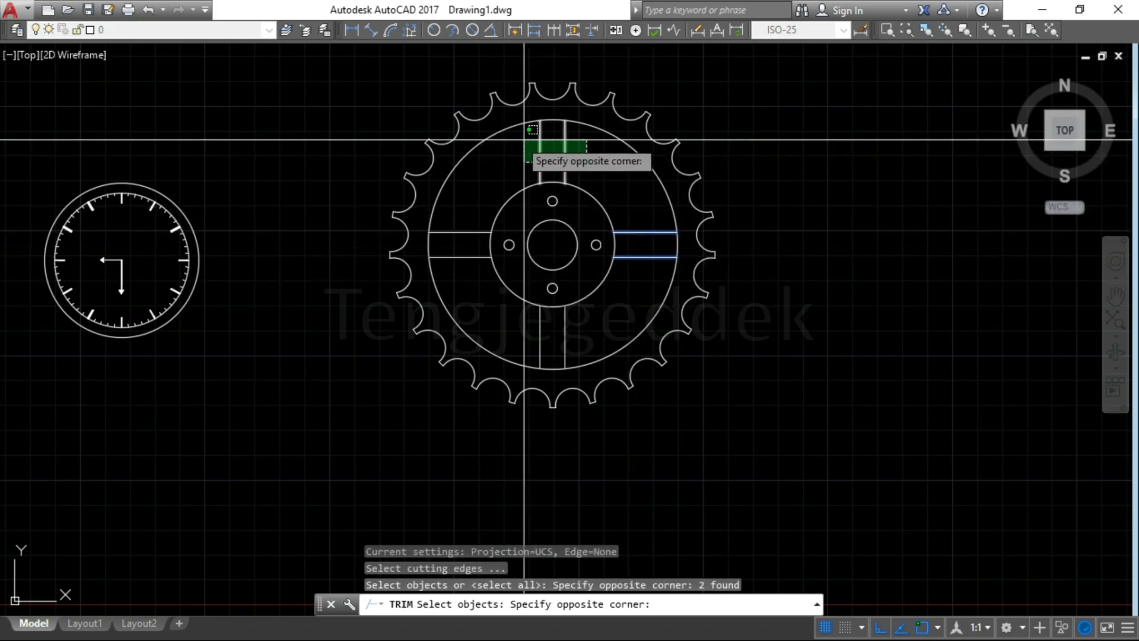
{"action": "left_click", "coordinate": [522, 143]}
{"action": "left_click", "coordinate": [475, 278]}
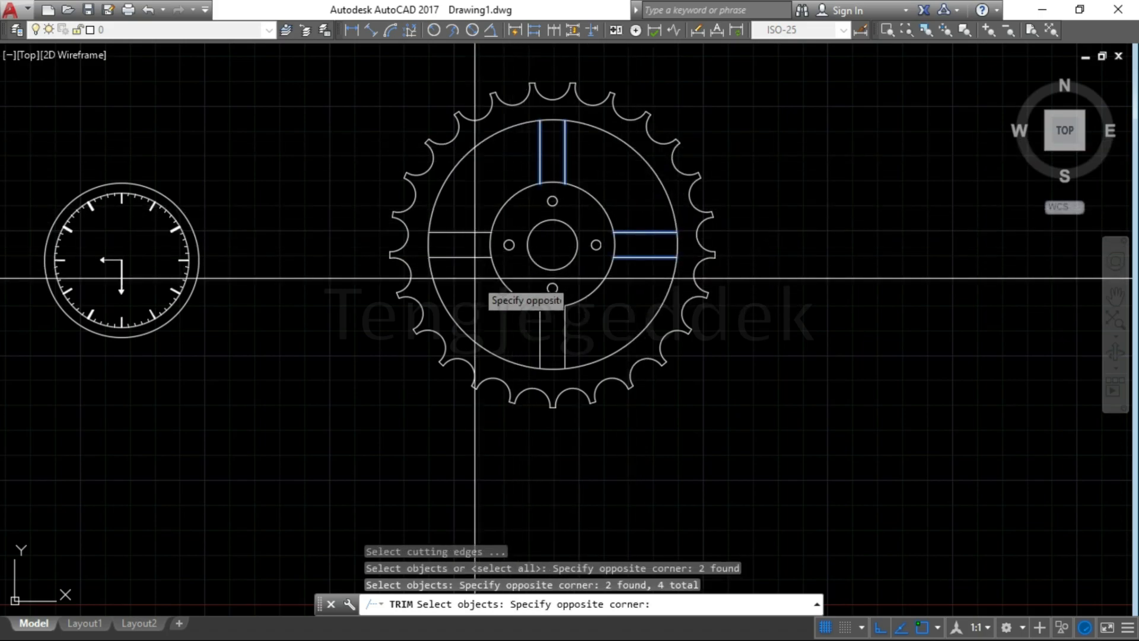
{"action": "left_click", "coordinate": [466, 224]}
{"action": "left_click", "coordinate": [574, 348]}
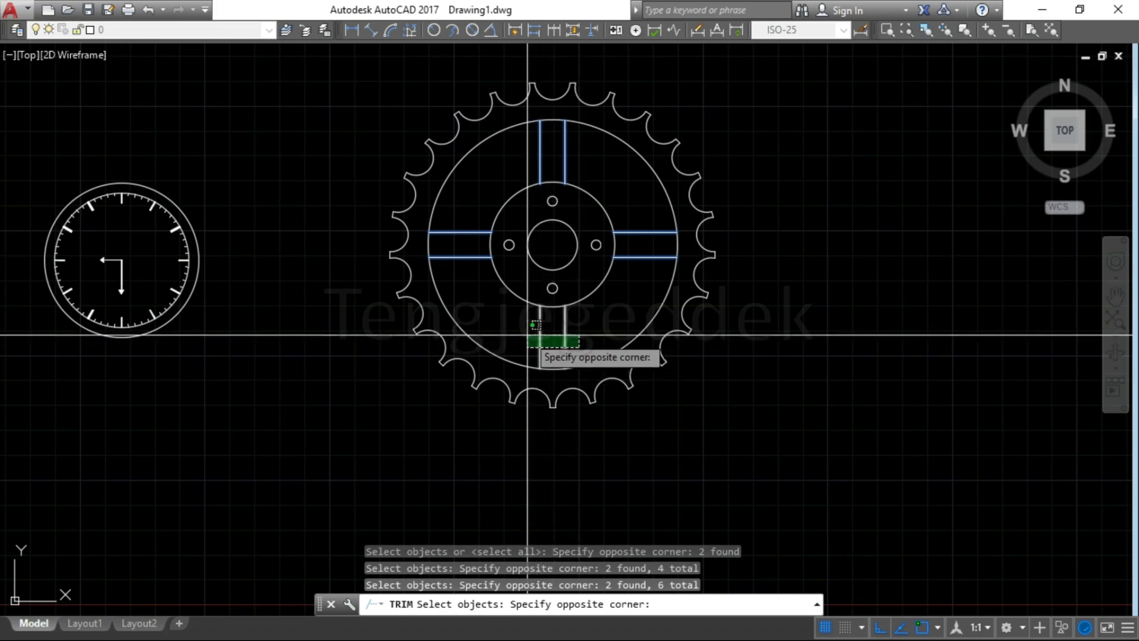
{"action": "left_click", "coordinate": [528, 326]}
{"action": "key", "text": "Return"}
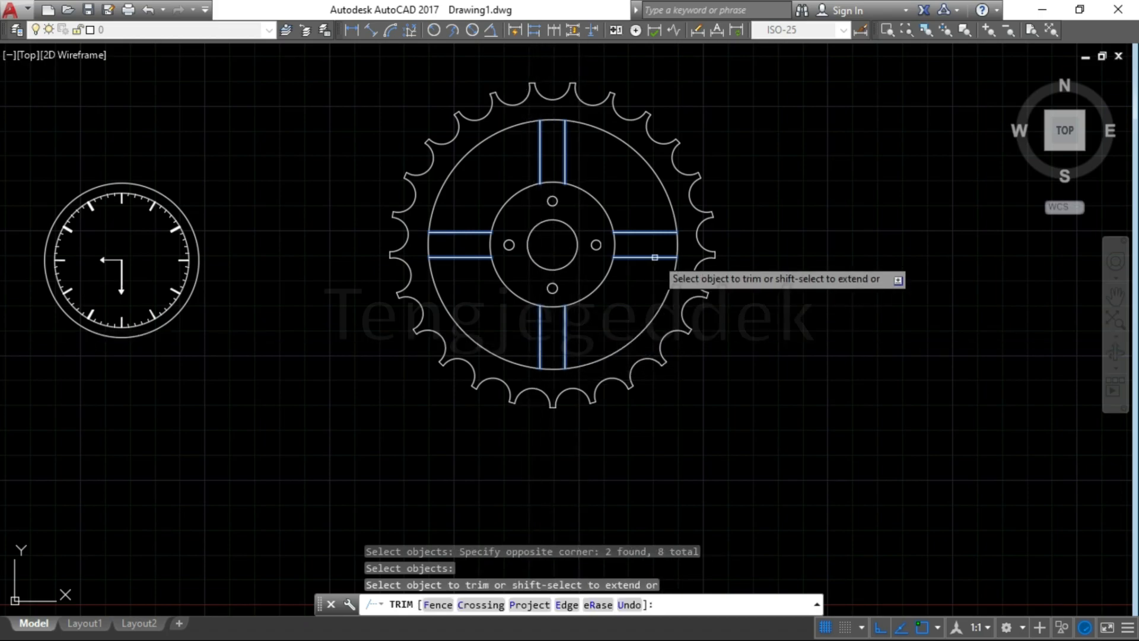
{"action": "left_click", "coordinate": [687, 252]}
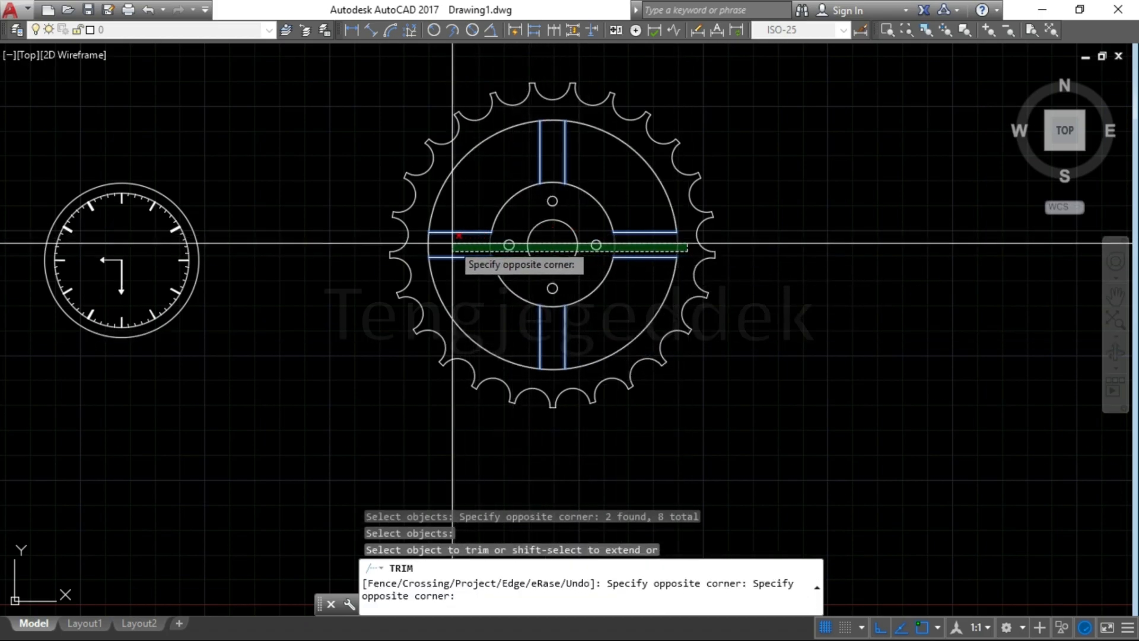
{"action": "left_click", "coordinate": [421, 235]}
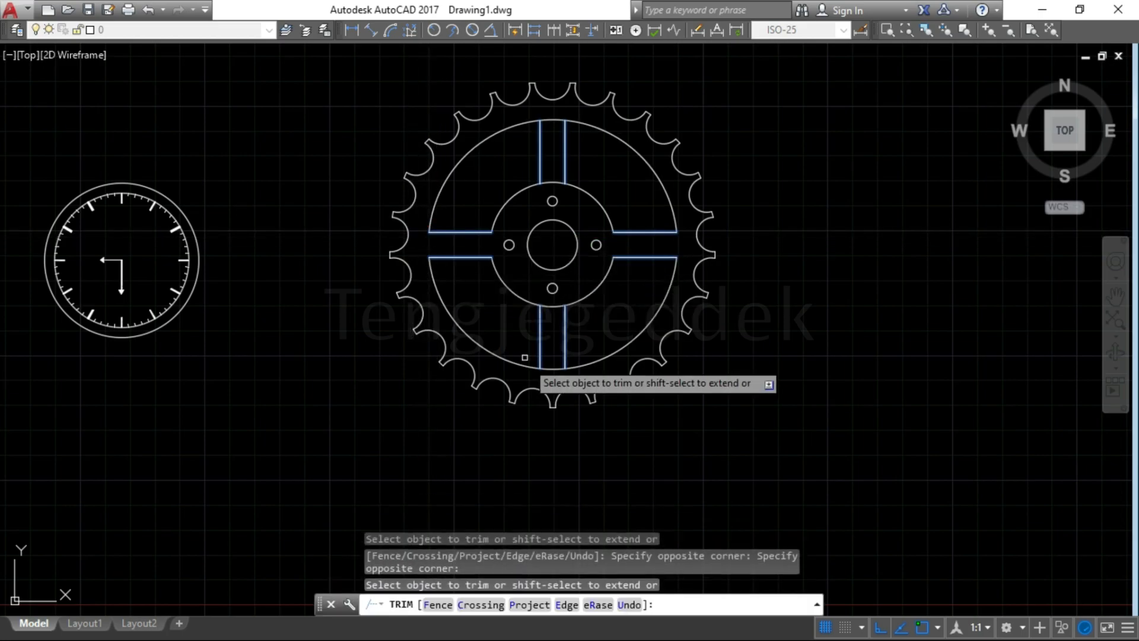
Trim the radius 50 and 25 circle arcs between the lines of the upper and lower vertical spokes.
{"action": "left_click", "coordinate": [554, 381]}
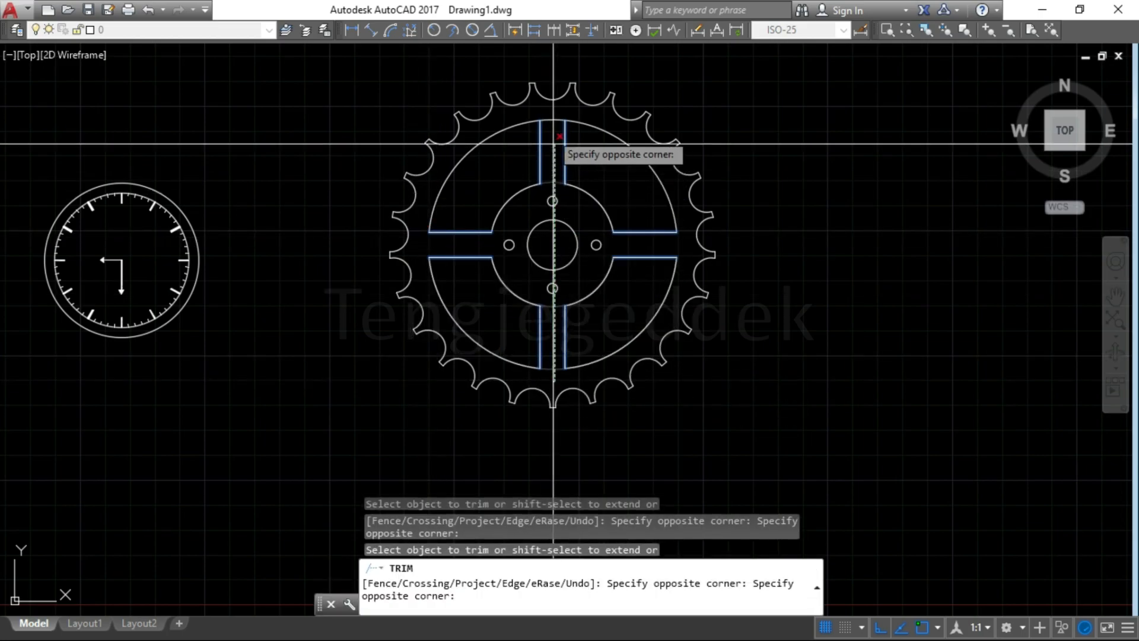
{"action": "left_click", "coordinate": [549, 112]}
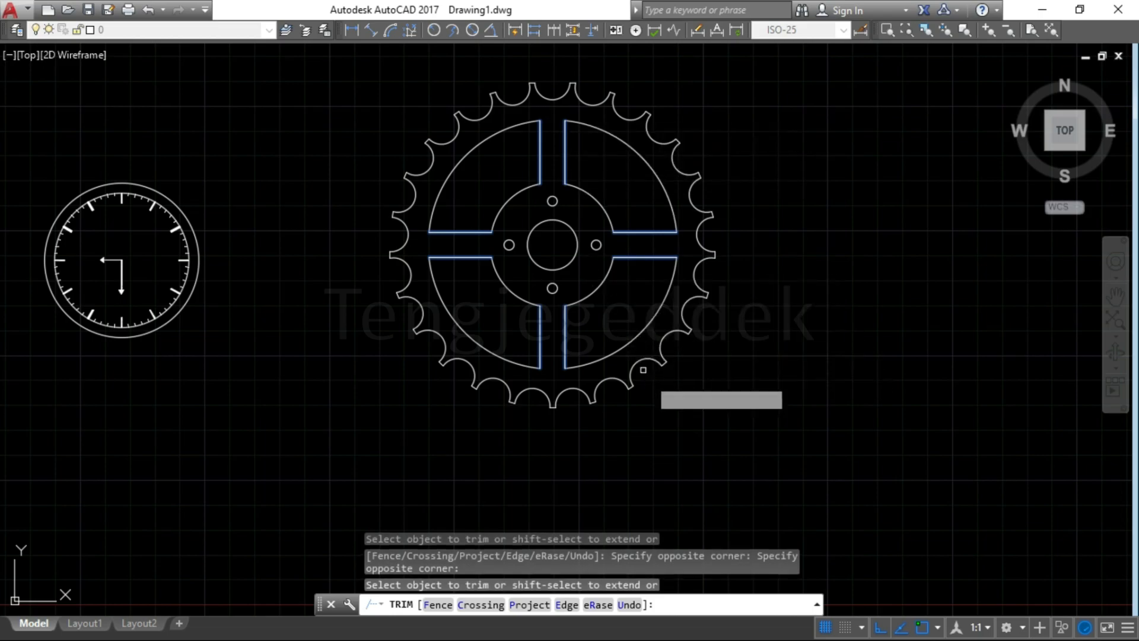
{"action": "key", "text": "Return"}
{"action": "scroll", "coordinate": [656, 389], "scroll_direction": "down", "scroll_amount": 1}
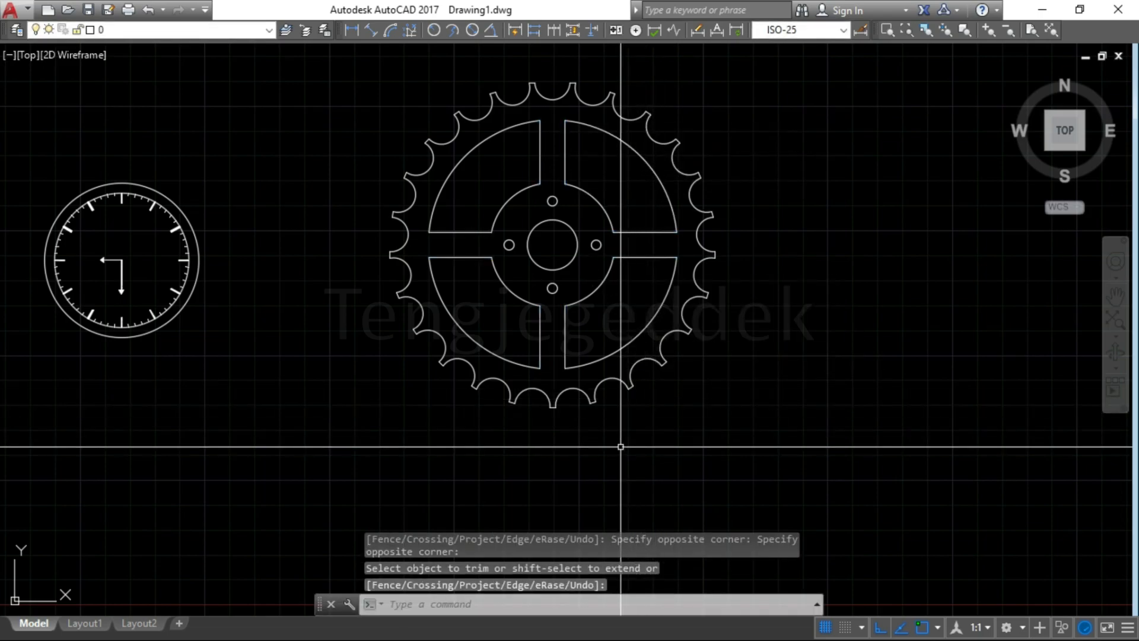
{"action": "scroll", "coordinate": [620, 454], "scroll_direction": "down", "scroll_amount": 1}
{"action": "scroll", "coordinate": [622, 473], "scroll_direction": "down", "scroll_amount": 1}
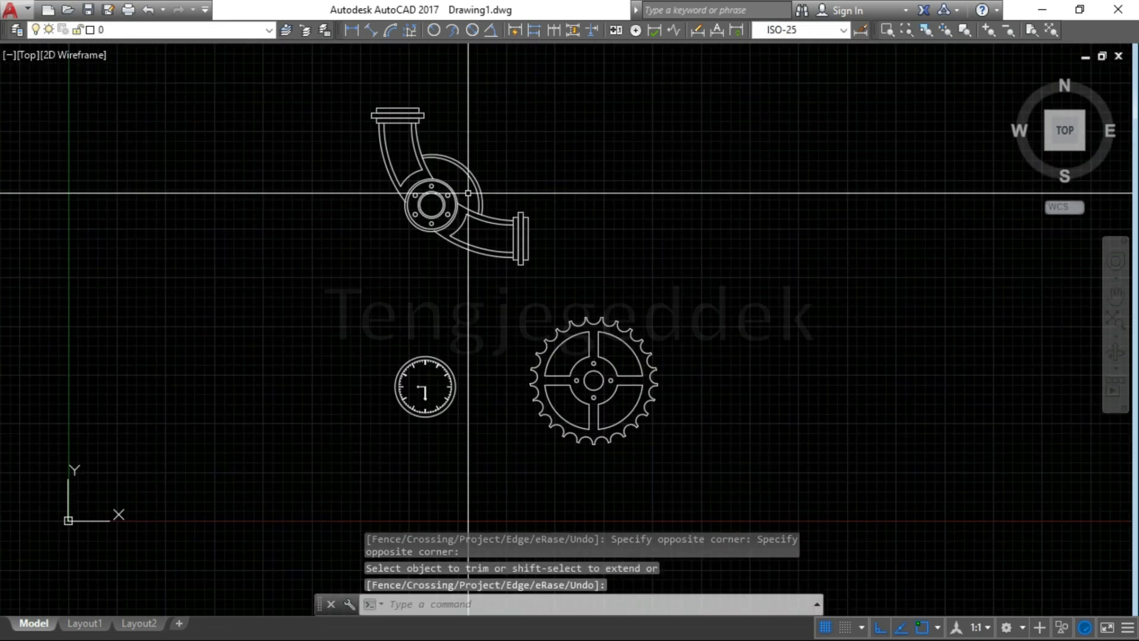